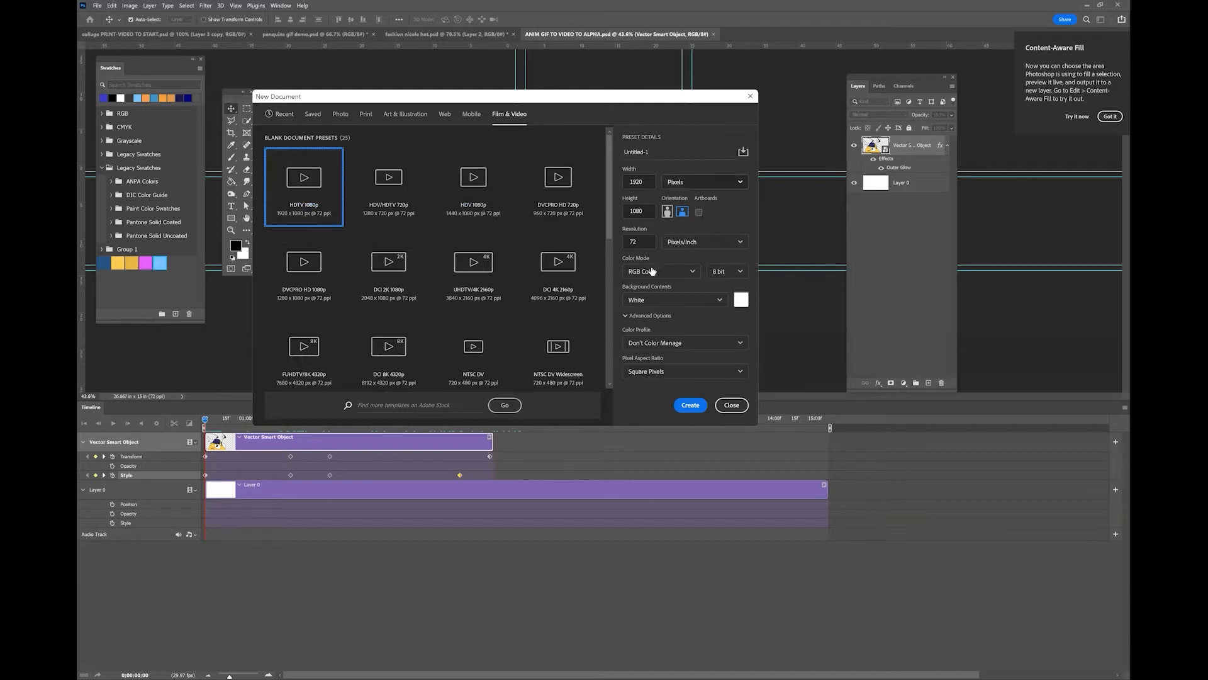
# Create the new document from the HDTV 1080p preset and convert its background into a regular layer
pyautogui.click(690, 405)
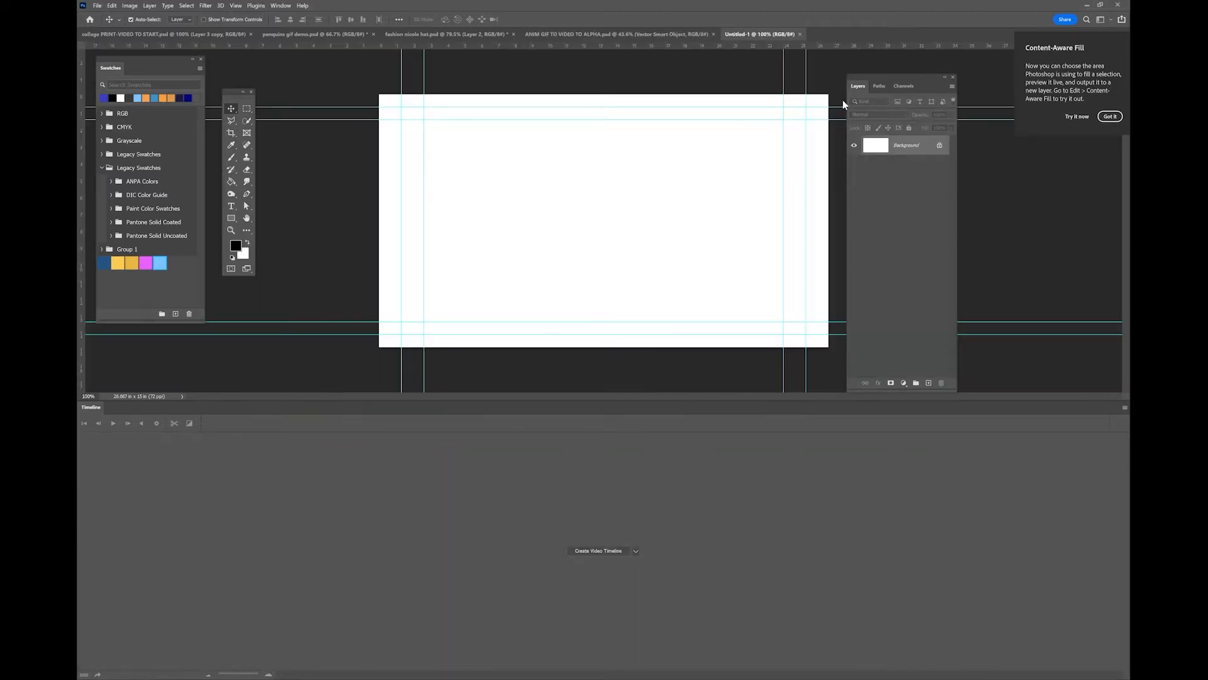
pyautogui.doubleClick(909, 146)
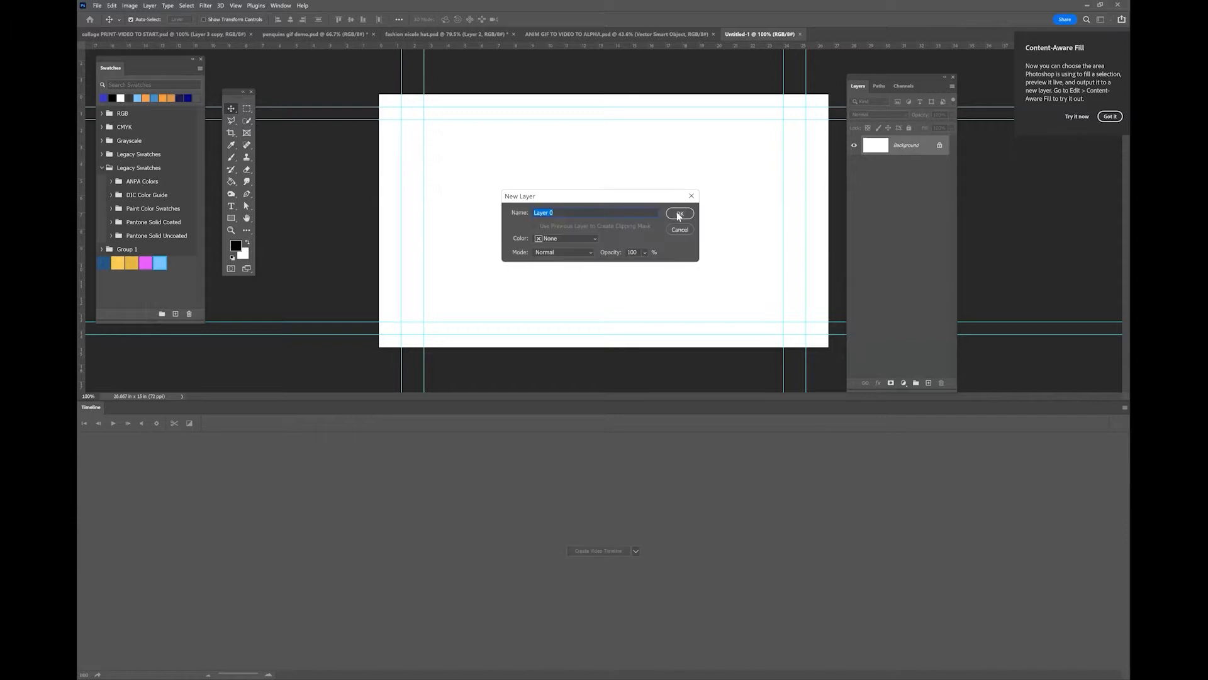
pyautogui.click(678, 214)
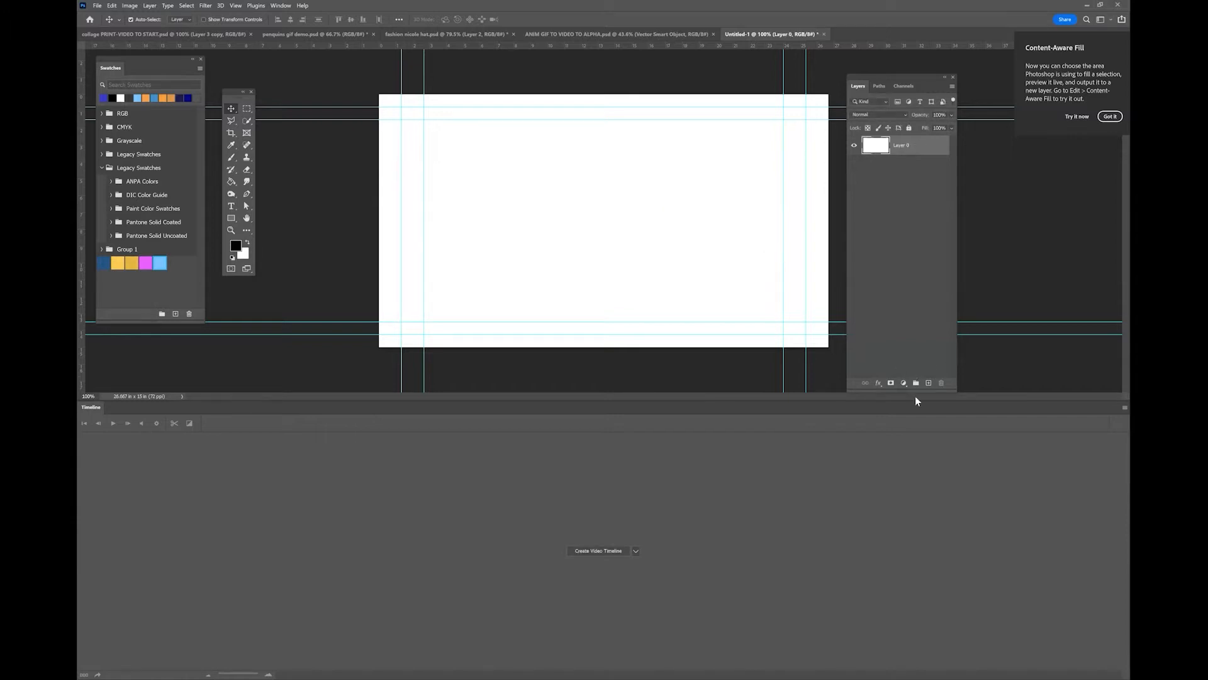
# Add a new empty layer, then paste the copied blue controller body as a smart object enlarged to about 272%
pyautogui.click(929, 383)
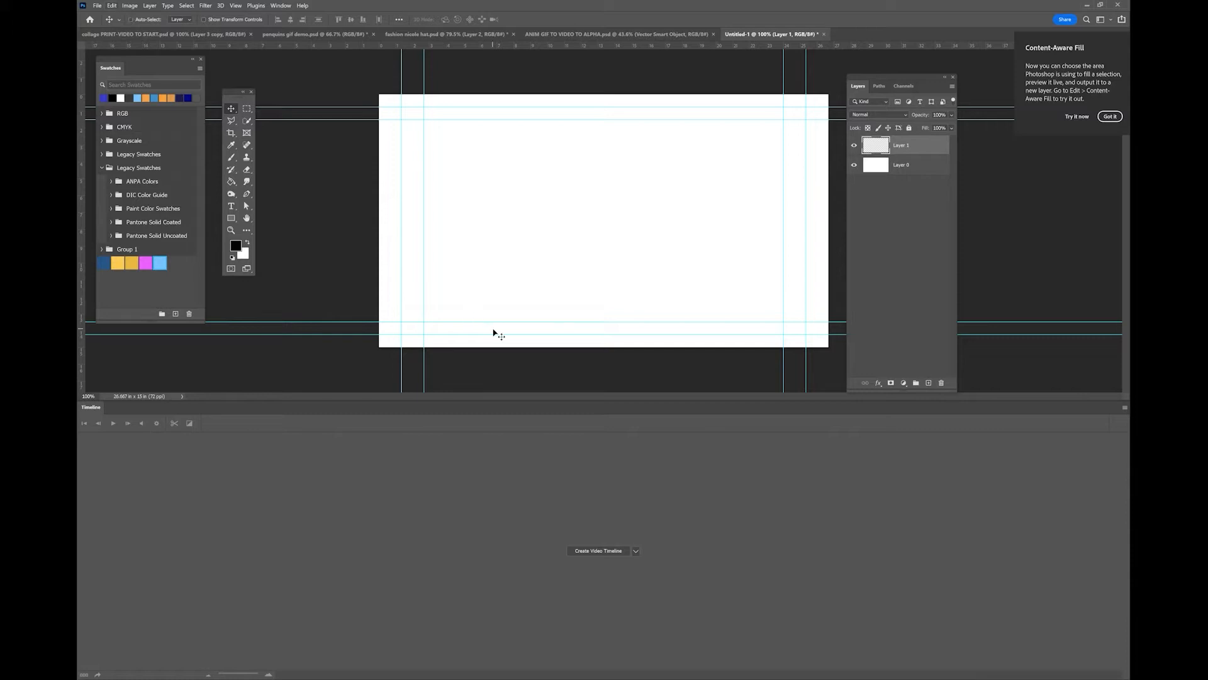
pyautogui.hotkey('ctrl', 'v')
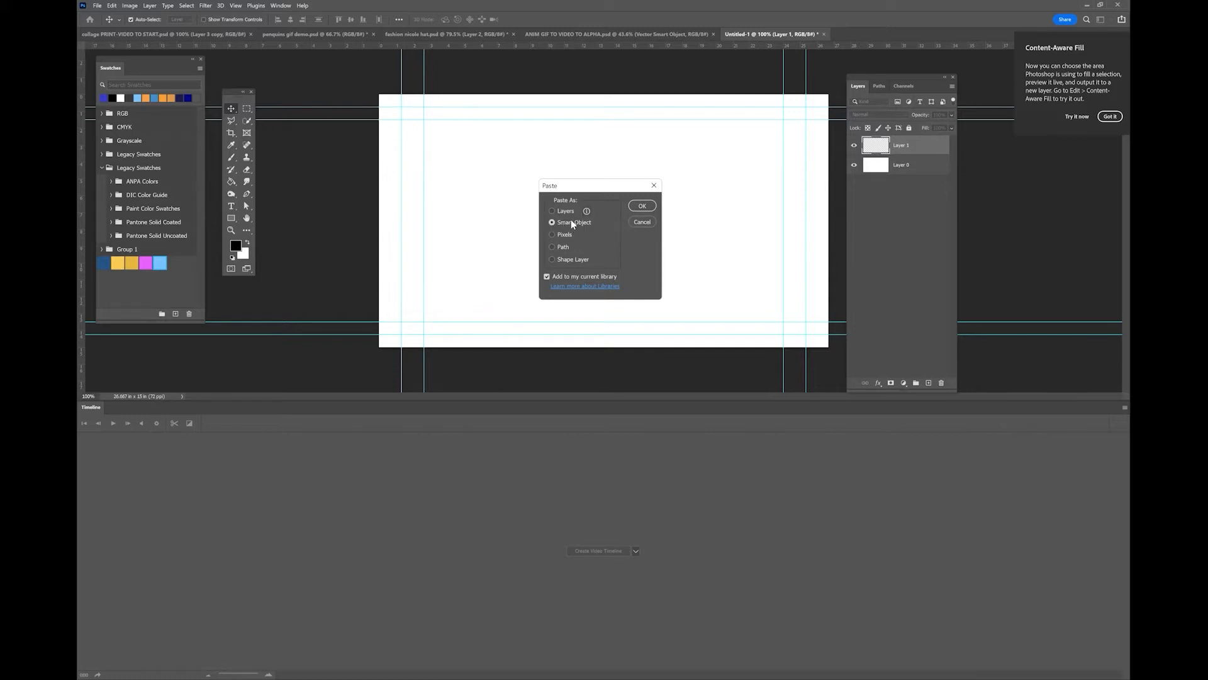
pyautogui.click(641, 206)
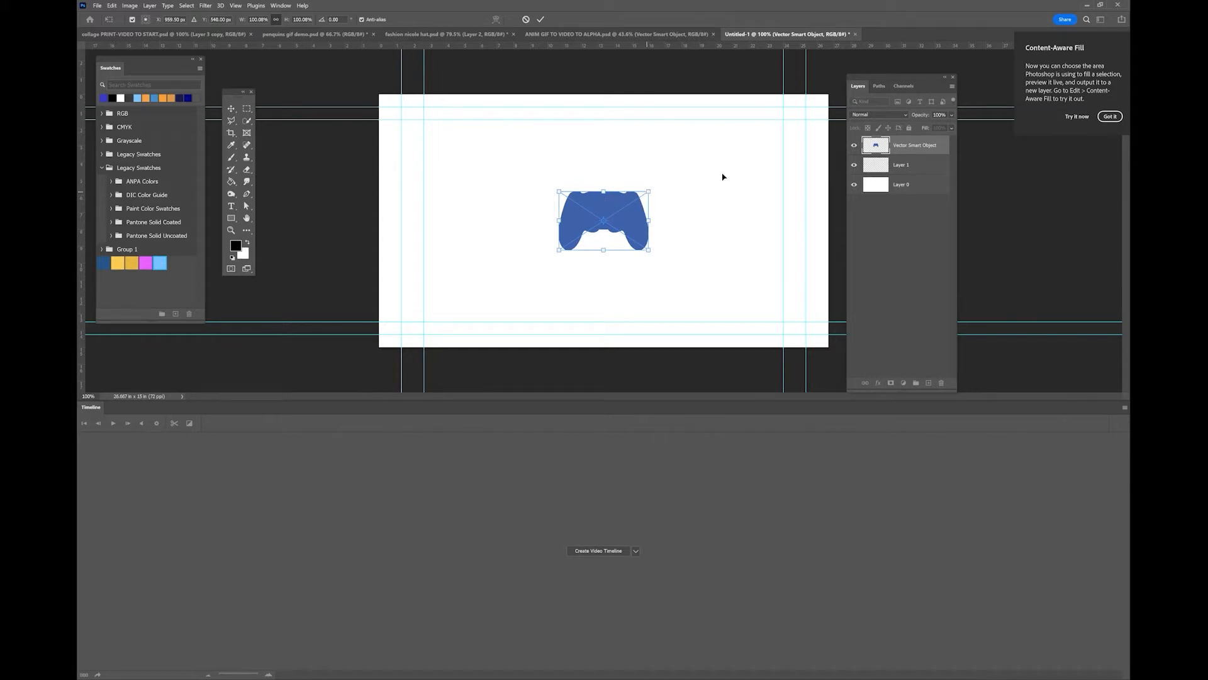
pyautogui.moveTo(647, 227); pyautogui.dragTo(716, 225)
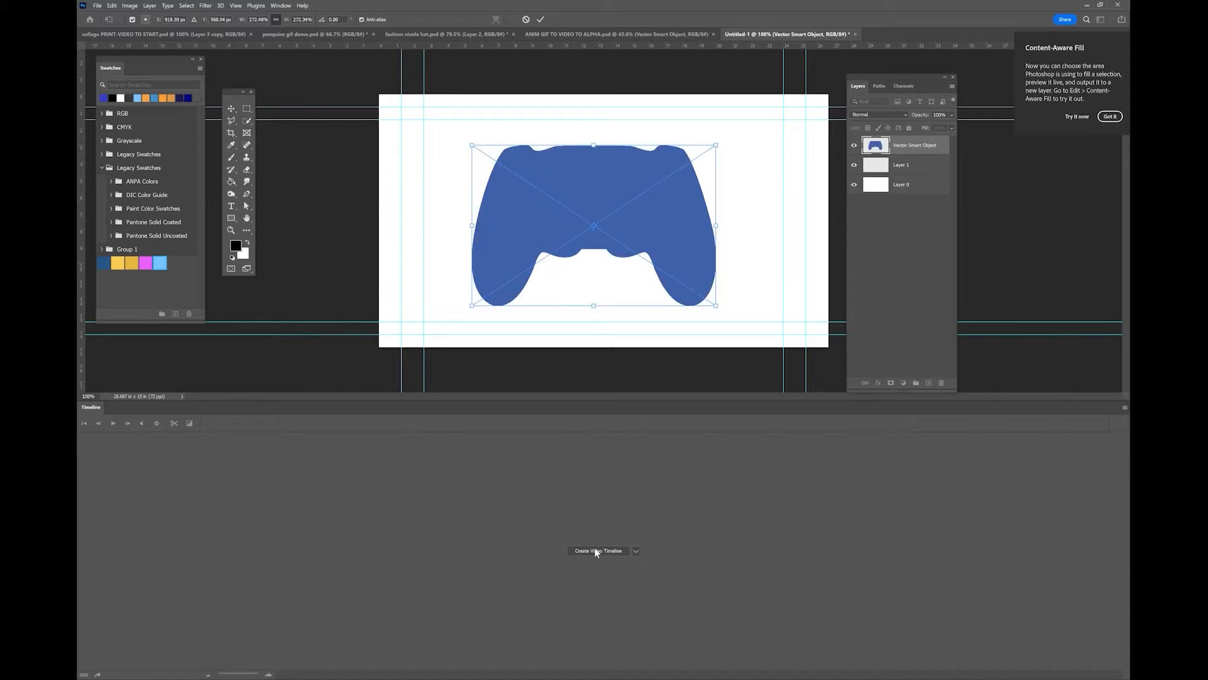
pyautogui.doubleClick(584, 190)
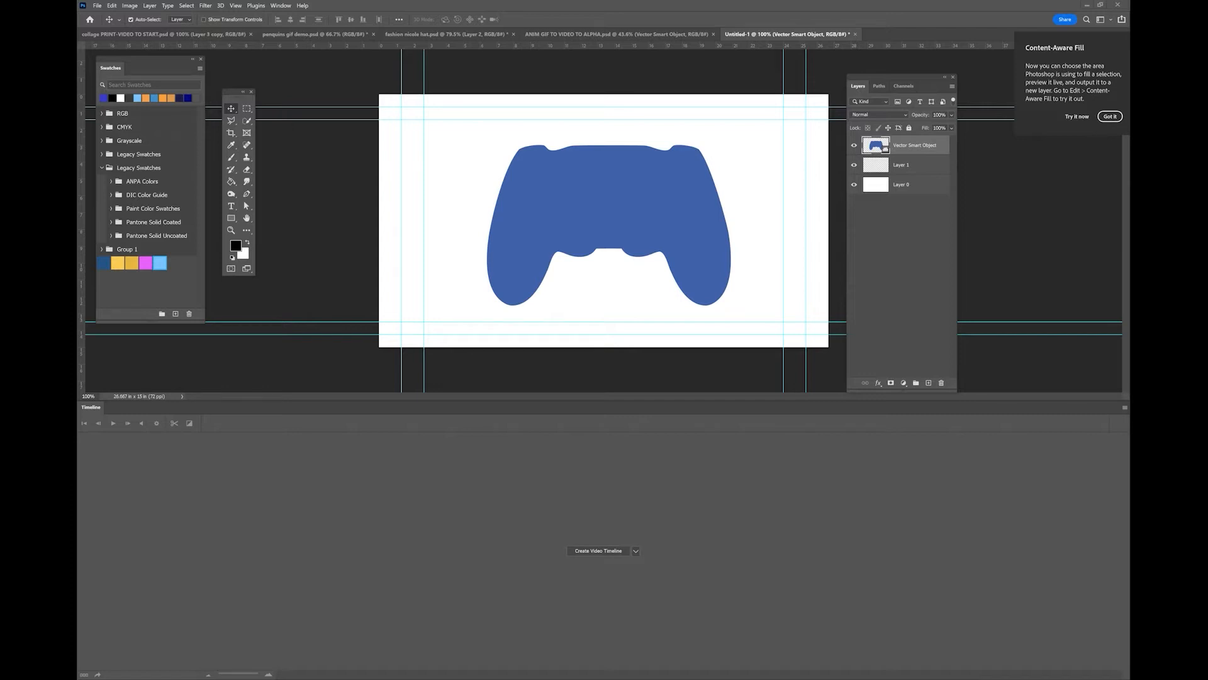
# Hide the controller body layer and paste the controller artwork with buttons as a smart object above Layer 1
pyautogui.click(922, 166)
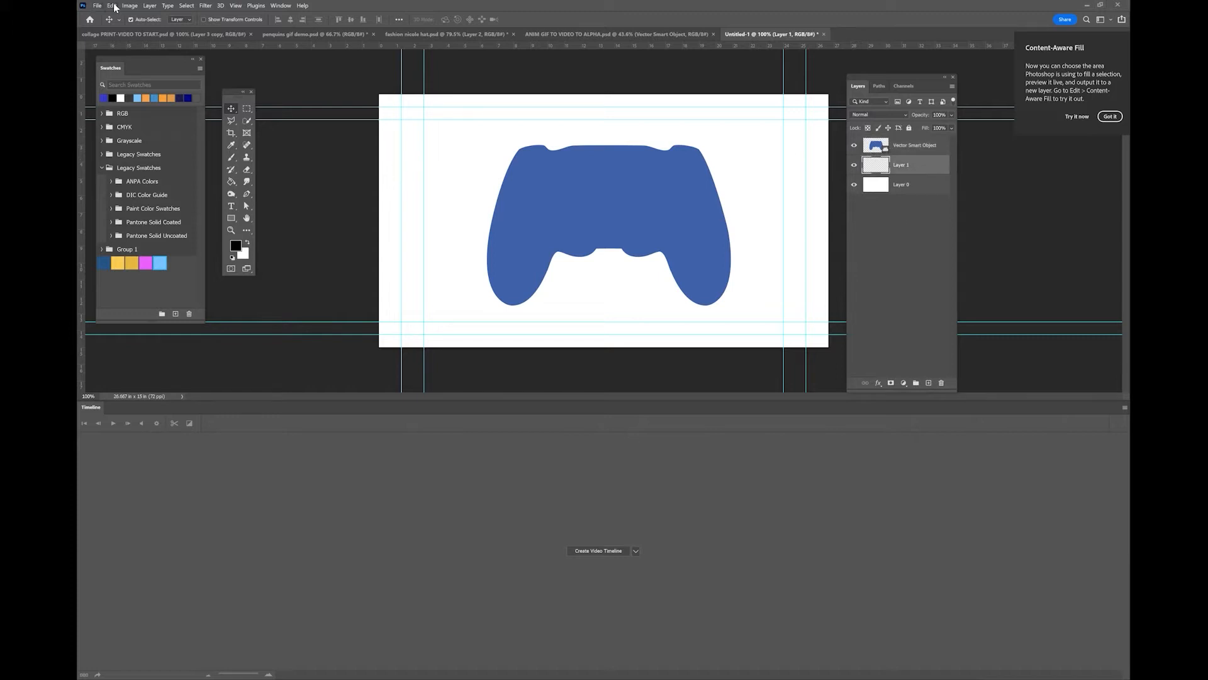
pyautogui.click(854, 145)
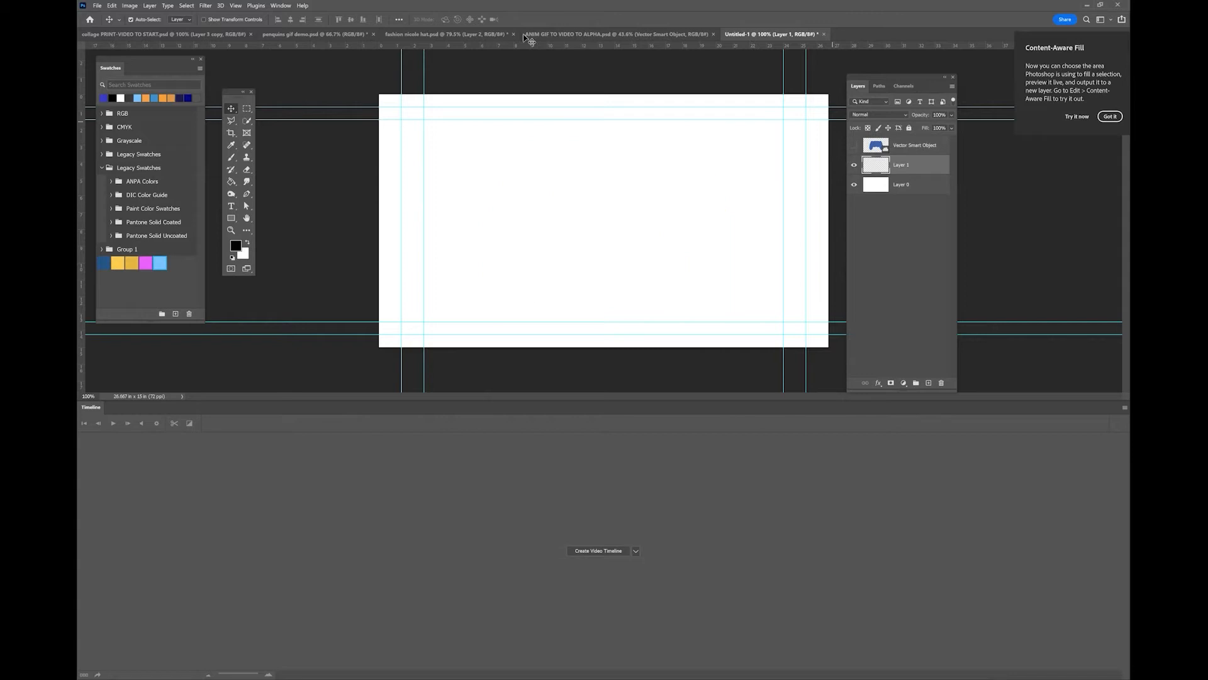
pyautogui.click(114, 7)
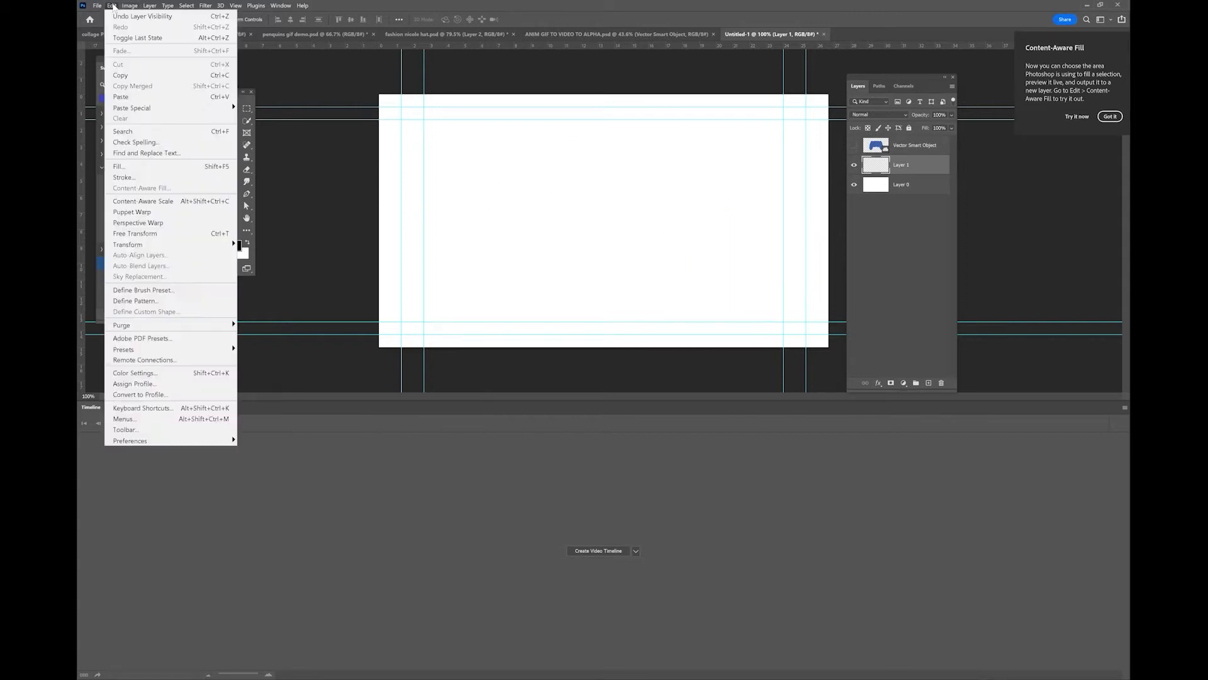
pyautogui.click(439, 2)
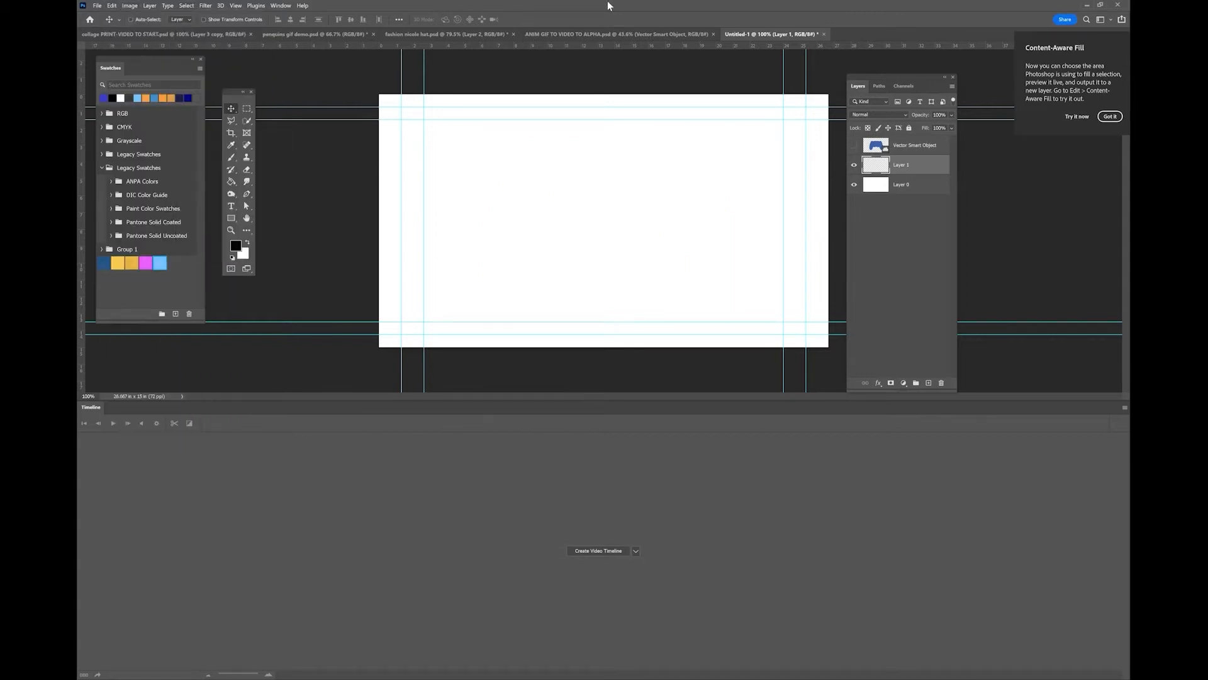
pyautogui.hotkey('ctrl', 'v')
pyautogui.click(642, 206)
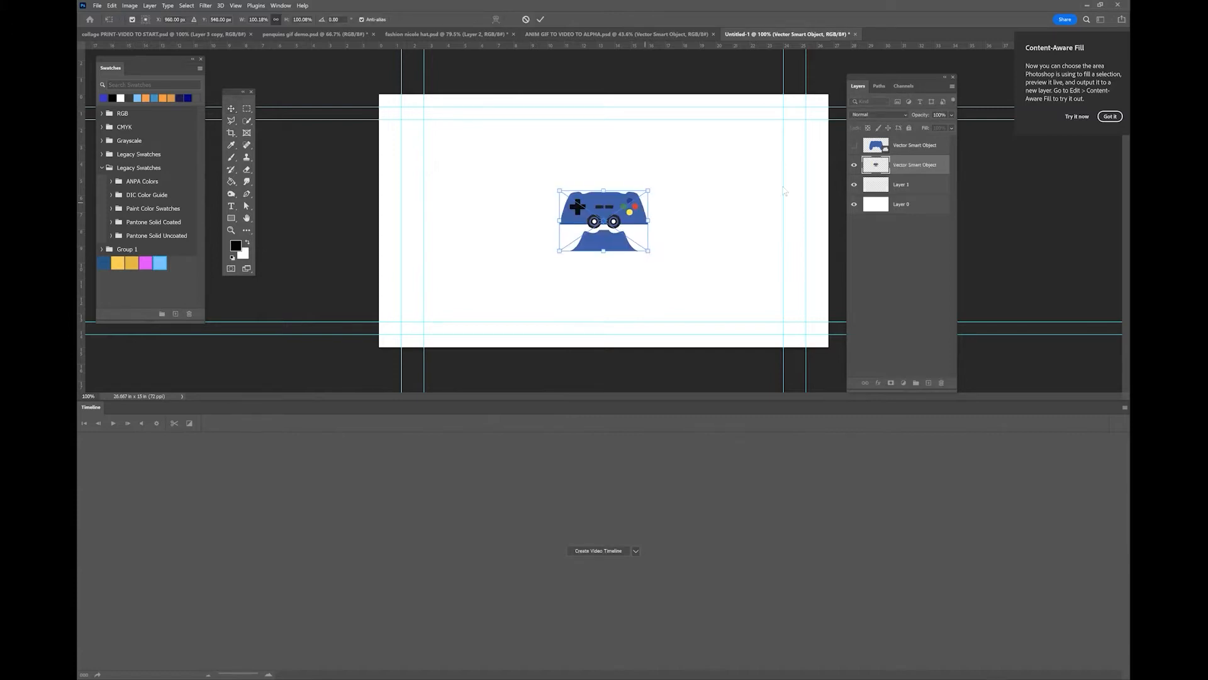
pyautogui.click(854, 146)
pyautogui.click(855, 146)
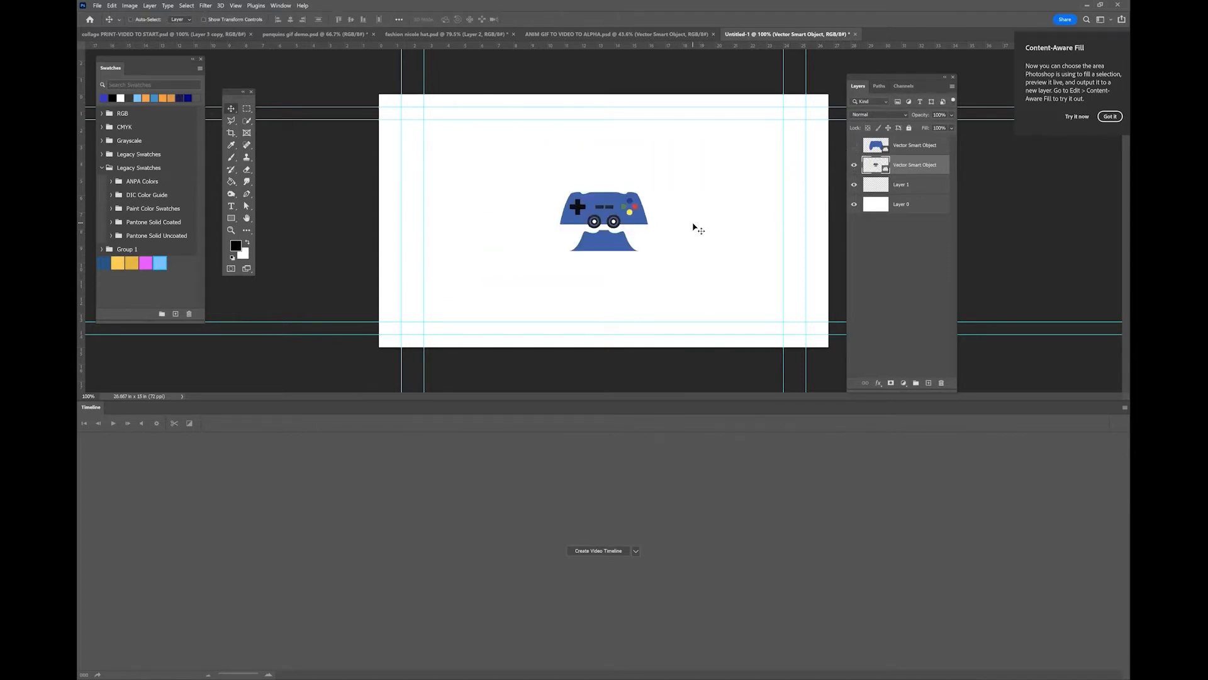
# Show the controller body layer again and move the pasted button artwork above it in the layer order
pyautogui.press('ctrl')
pyautogui.hotkey('ctrl', 't')
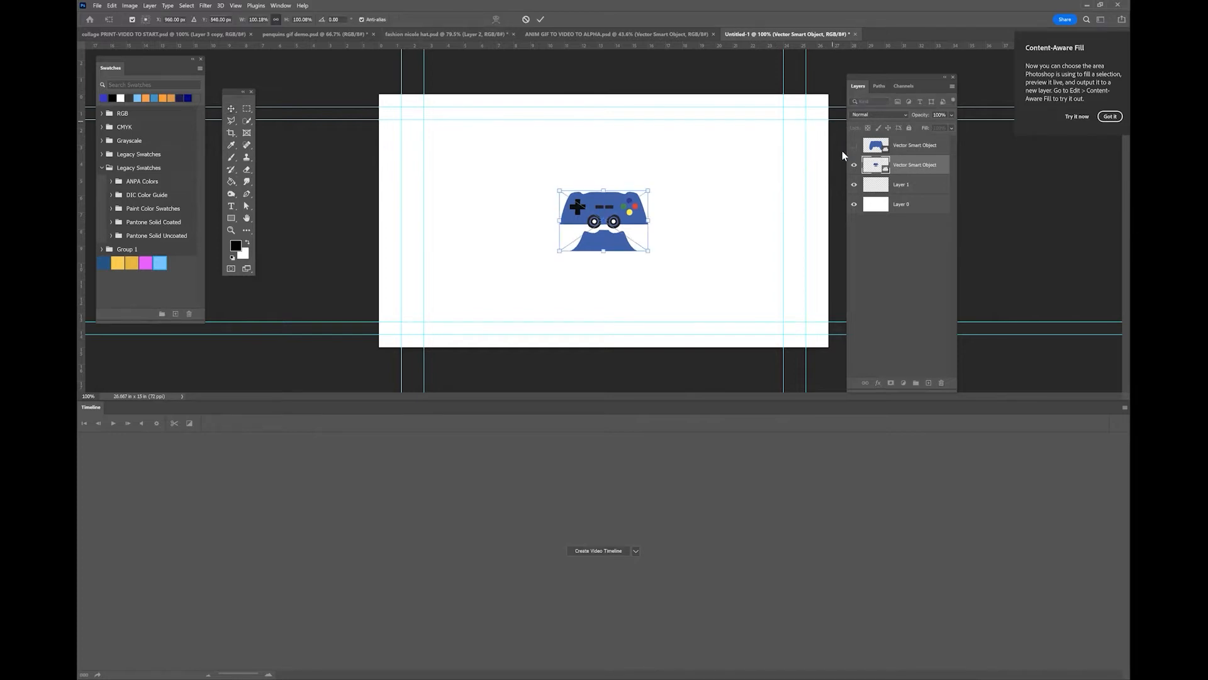
pyautogui.click(855, 146)
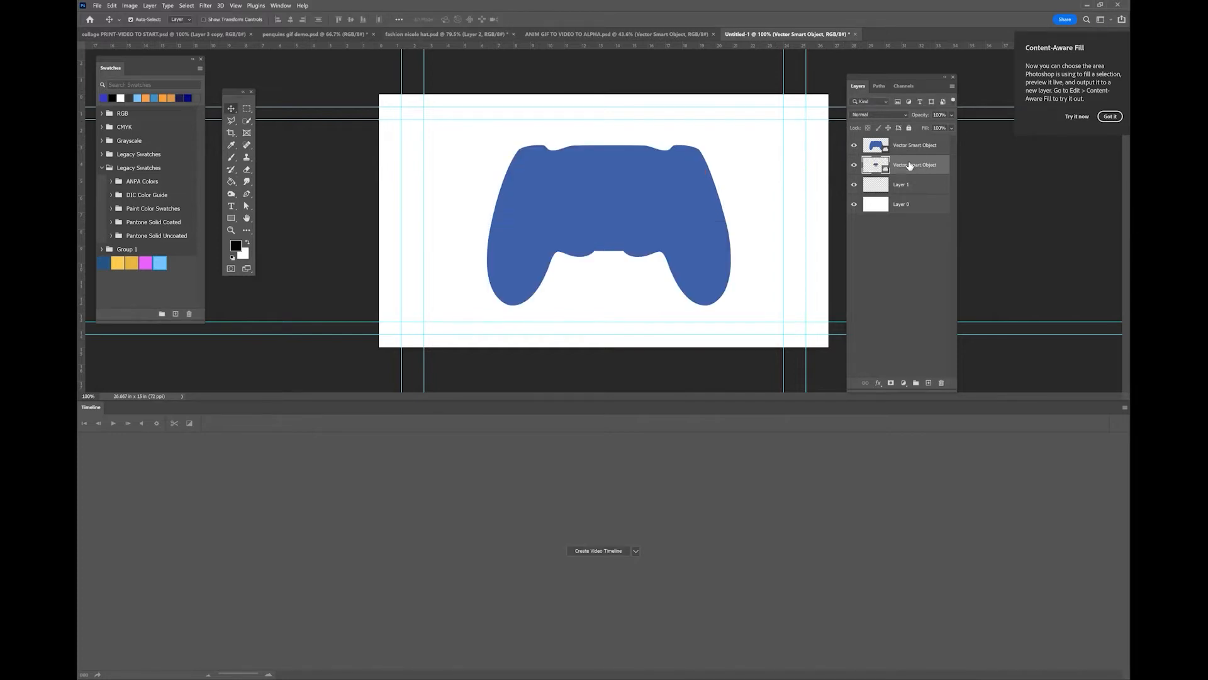
pyautogui.moveTo(916, 174); pyautogui.dragTo(913, 150)
# Enlarge the button artwork proportionally to about 286% so it covers the controller body
pyautogui.hotkey('ctrl', 't')
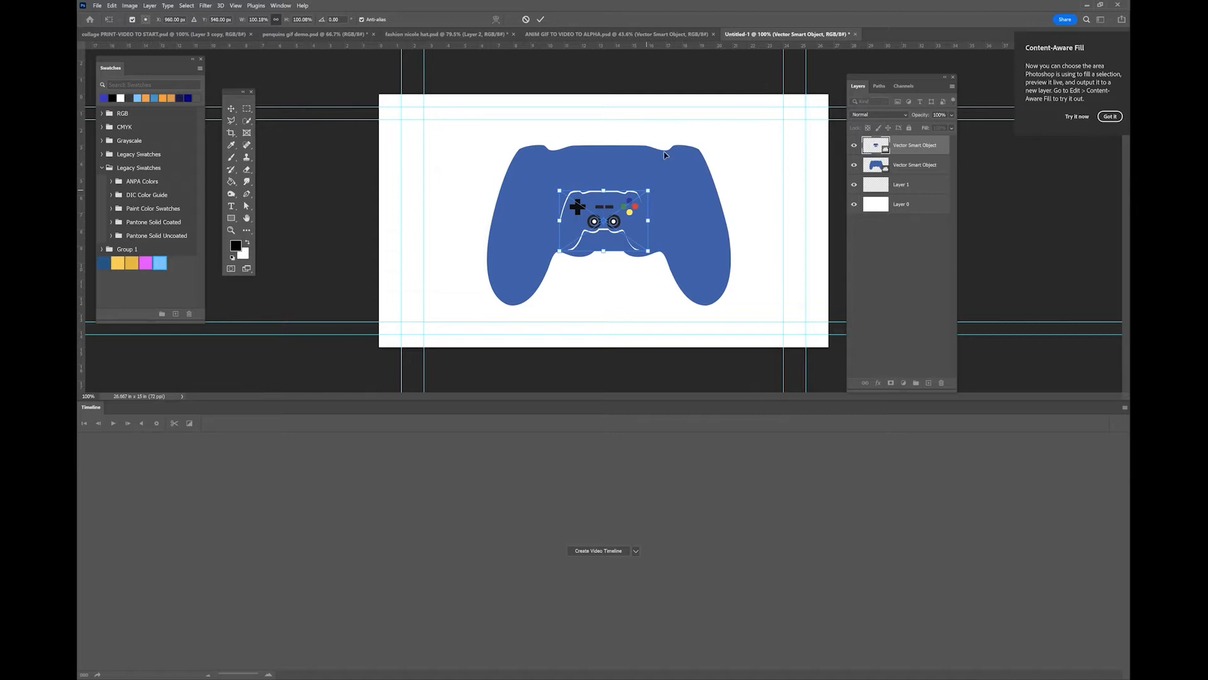
pyautogui.moveTo(649, 190); pyautogui.dragTo(710, 139)
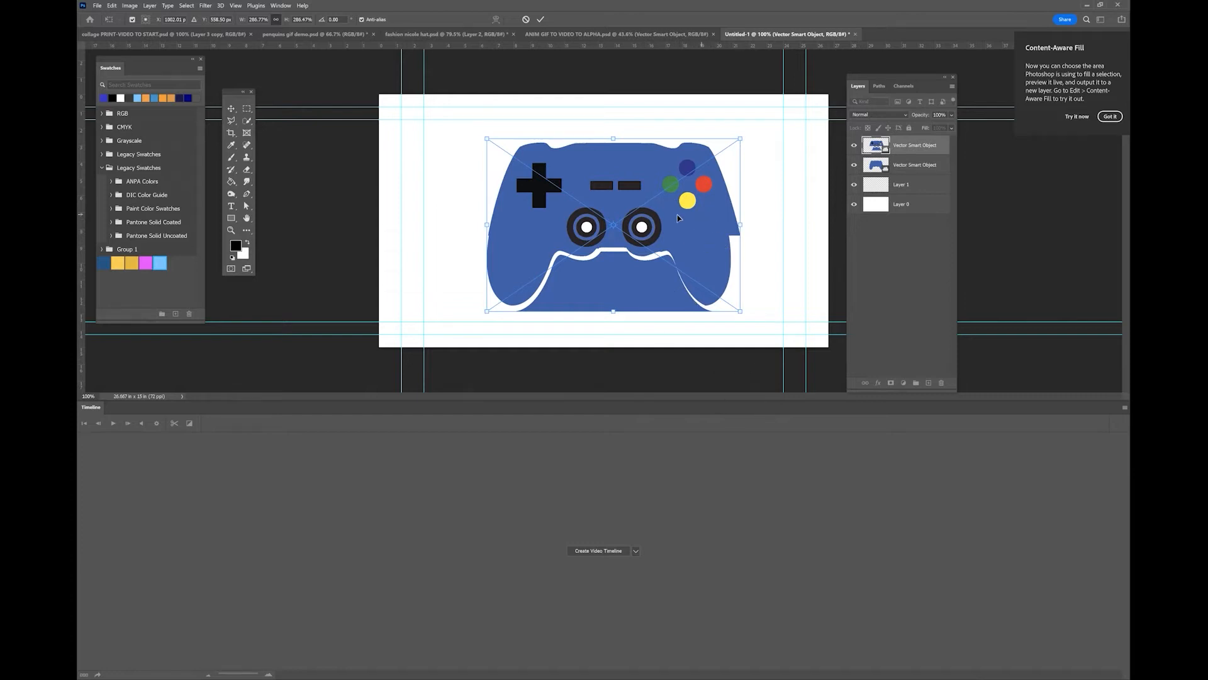
pyautogui.press('Return')
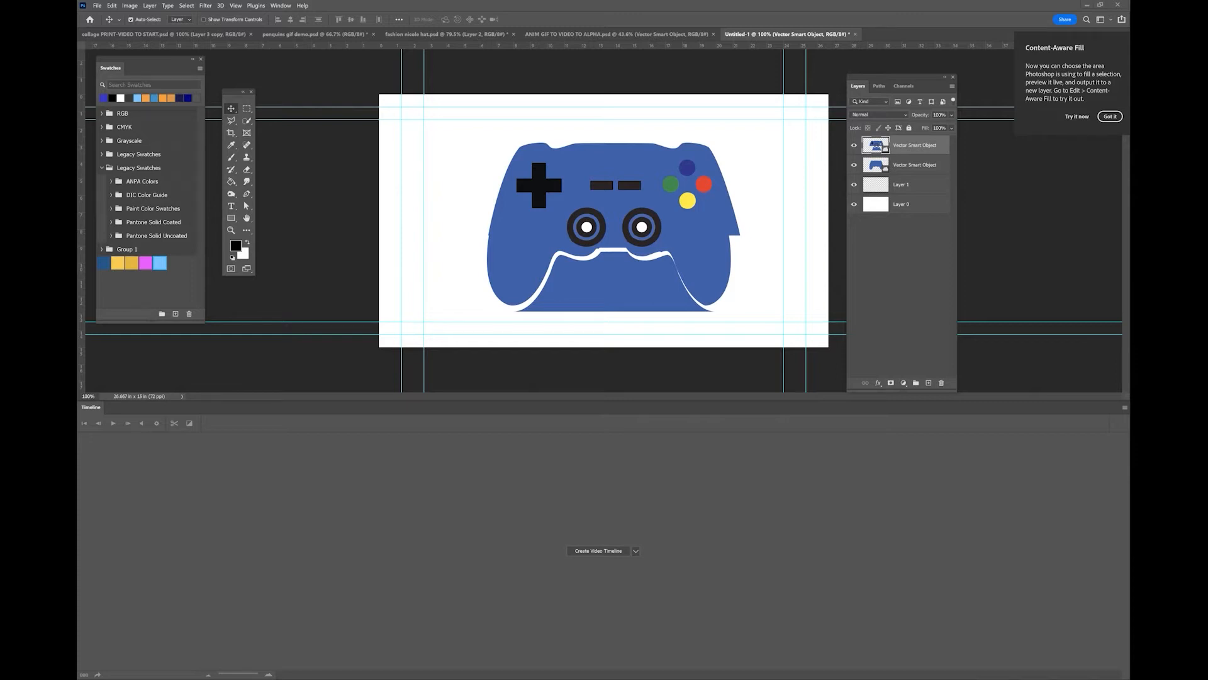
# Compare both controller layers by switching their visibility, leaving the plain body layer hidden
pyautogui.click(854, 166)
pyautogui.click(854, 166)
pyautogui.click(855, 147)
pyautogui.click(854, 147)
pyautogui.click(854, 165)
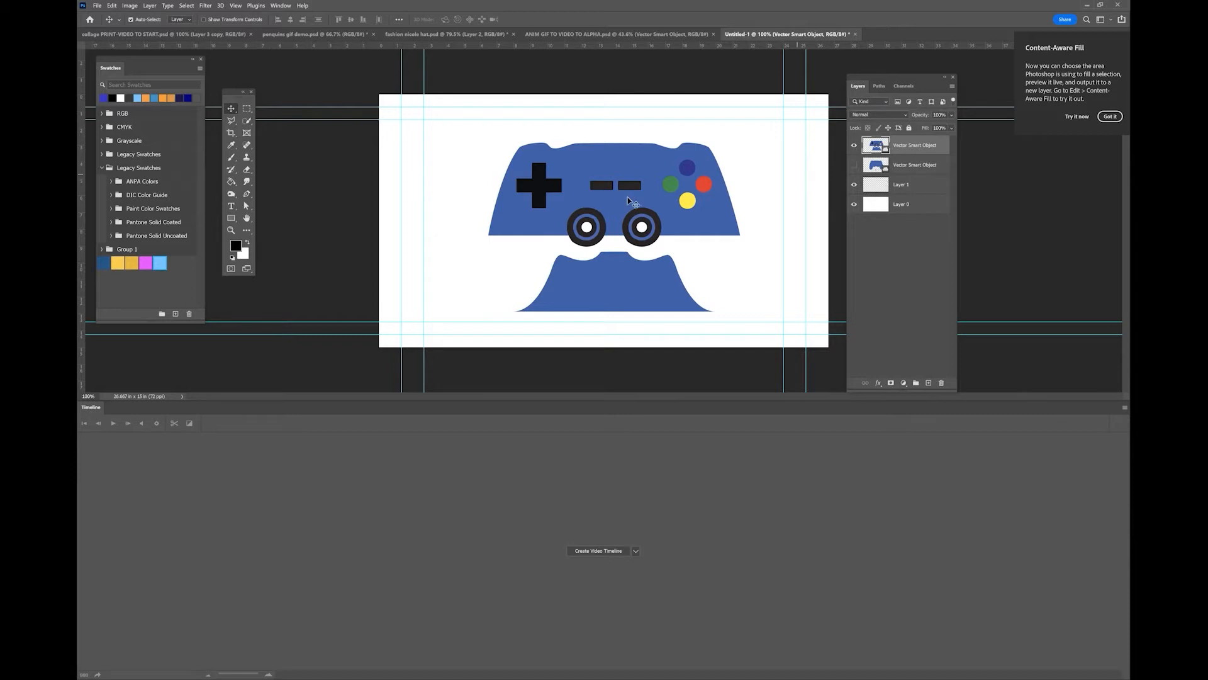
# Rasterize the button artwork layer and hide Layer 1 and Layer 0
pyautogui.click(151, 6)
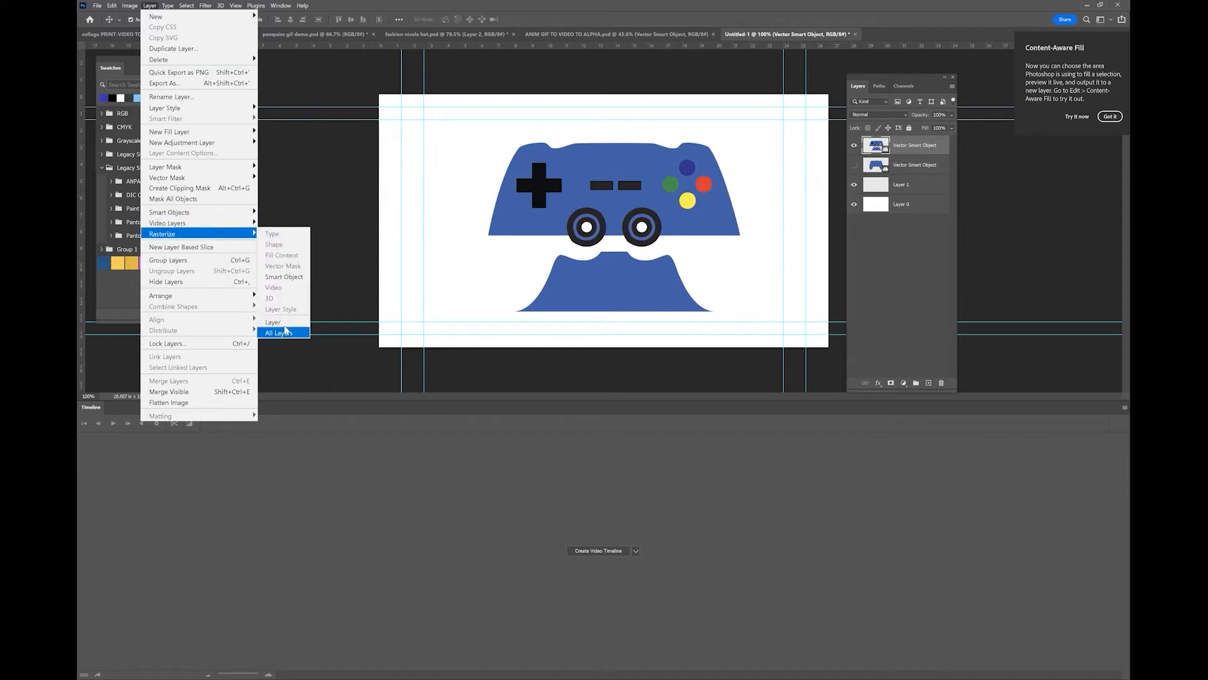
pyautogui.click(285, 326)
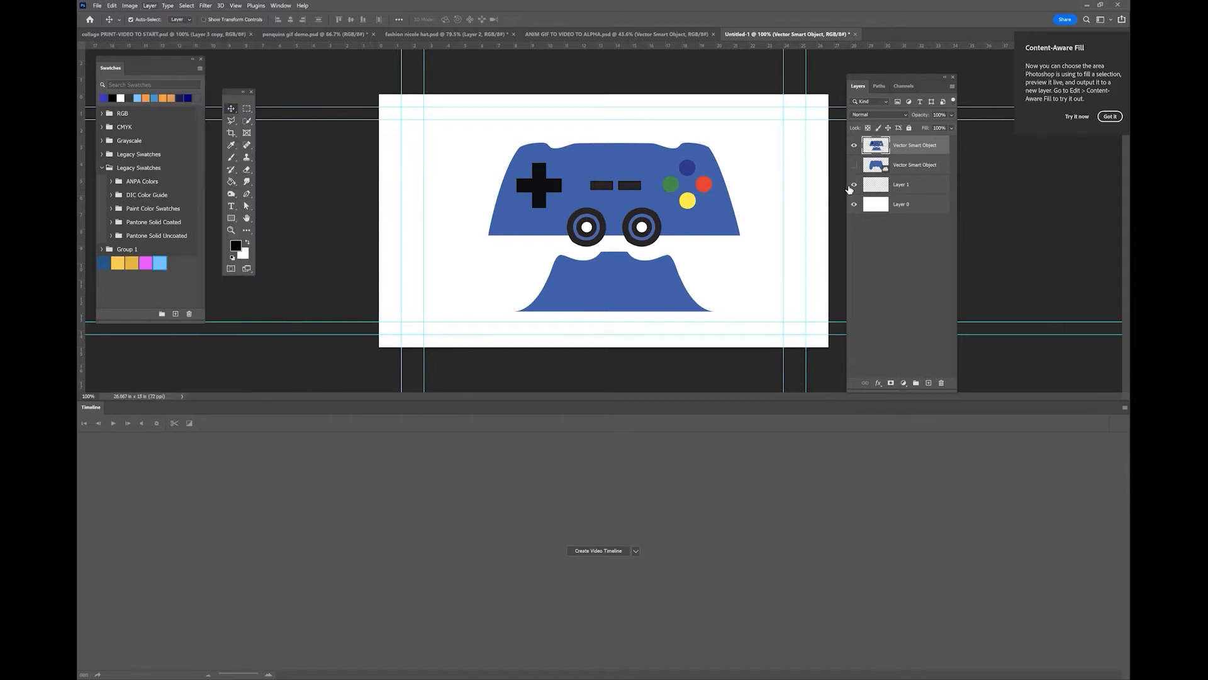
pyautogui.click(854, 184)
pyautogui.click(854, 205)
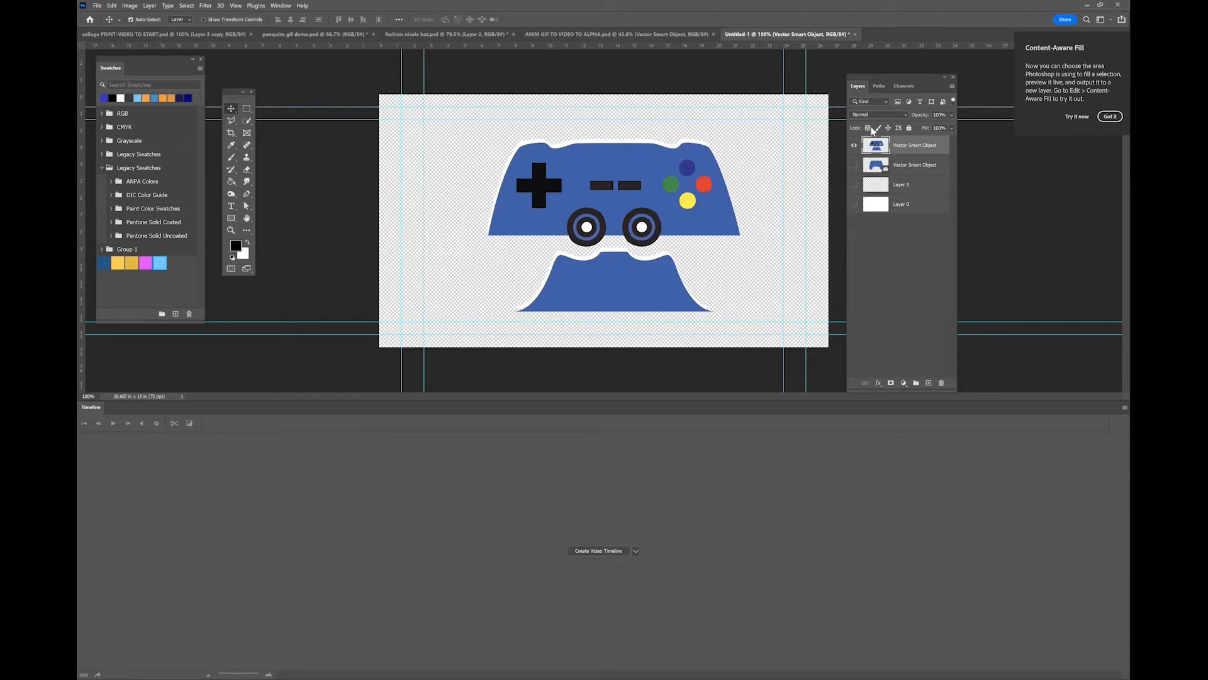
# Delete the leftover blue piece below the thumbsticks from the button artwork layer using rectangular marquee selections
pyautogui.click(247, 109)
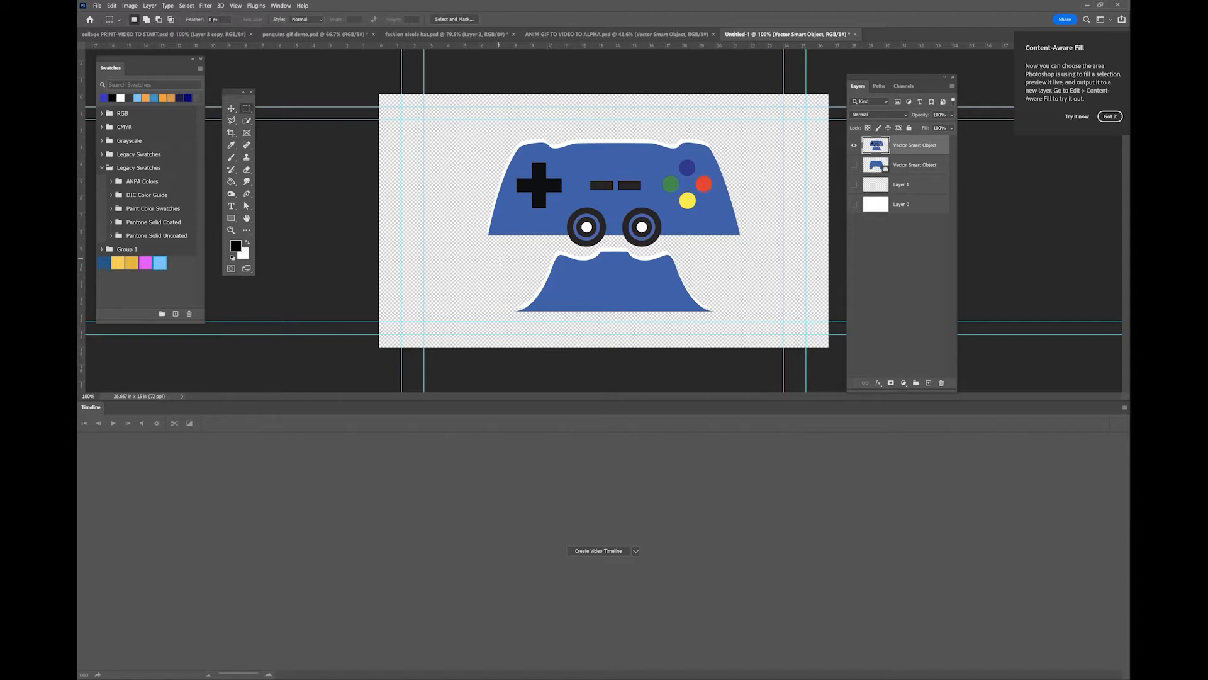
pyautogui.moveTo(743, 334); pyautogui.dragTo(500, 258)
pyautogui.press('Delete')
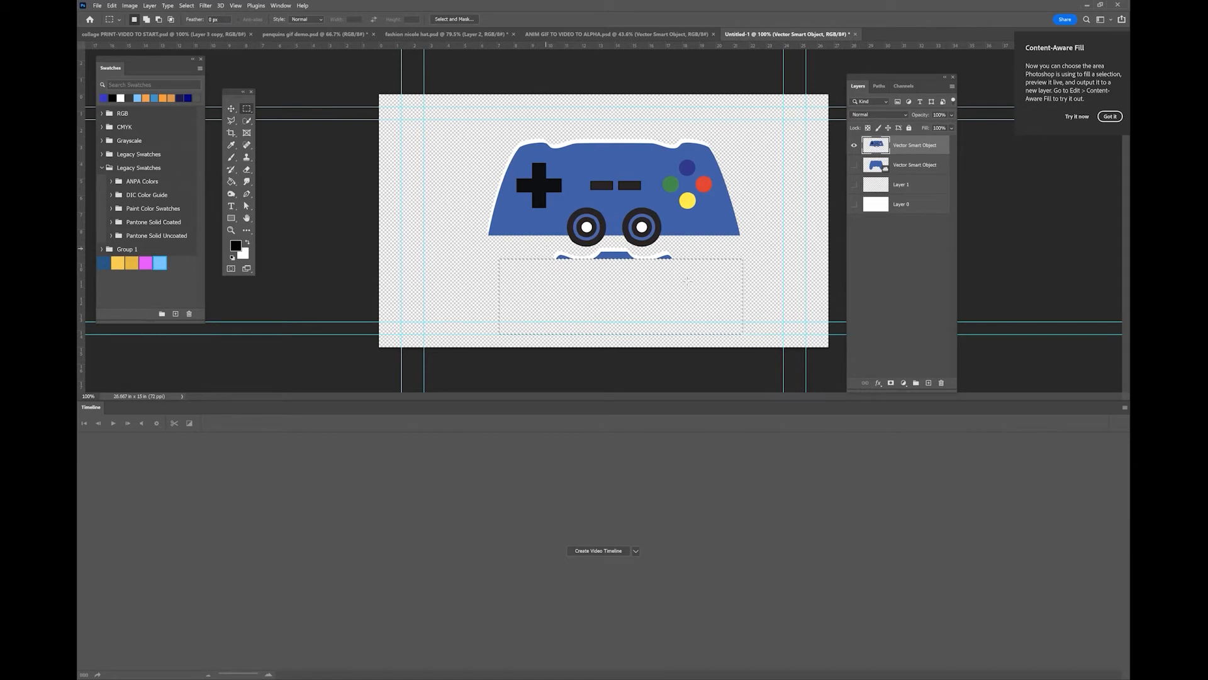
pyautogui.moveTo(547, 249); pyautogui.dragTo(688, 281)
pyautogui.press('Delete')
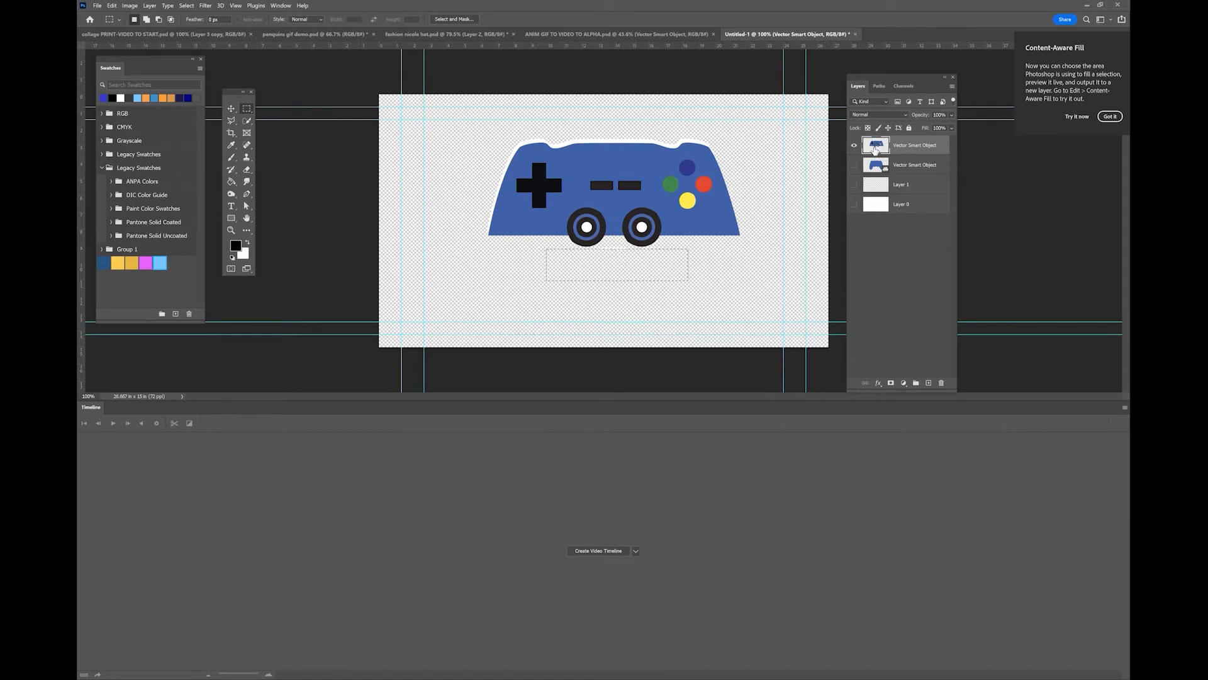
# Show the controller body layer and scale the button artwork to about 91%, centring it over the body
pyautogui.click(854, 166)
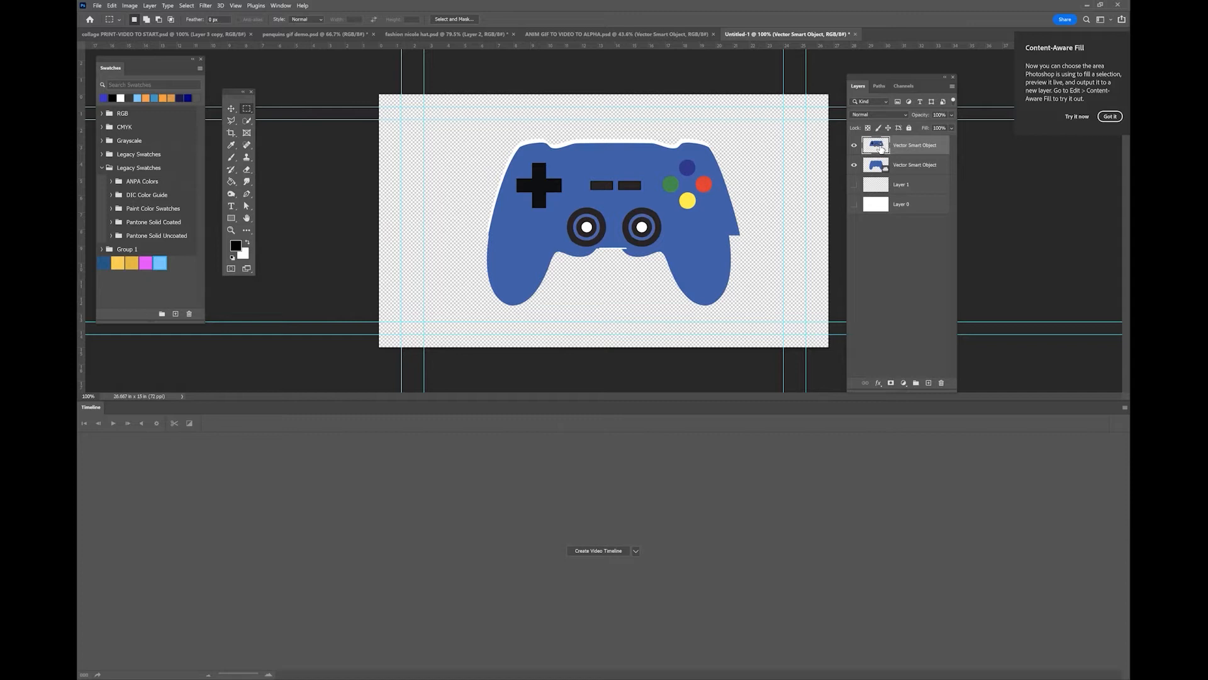
pyautogui.hotkey('ctrl', 't')
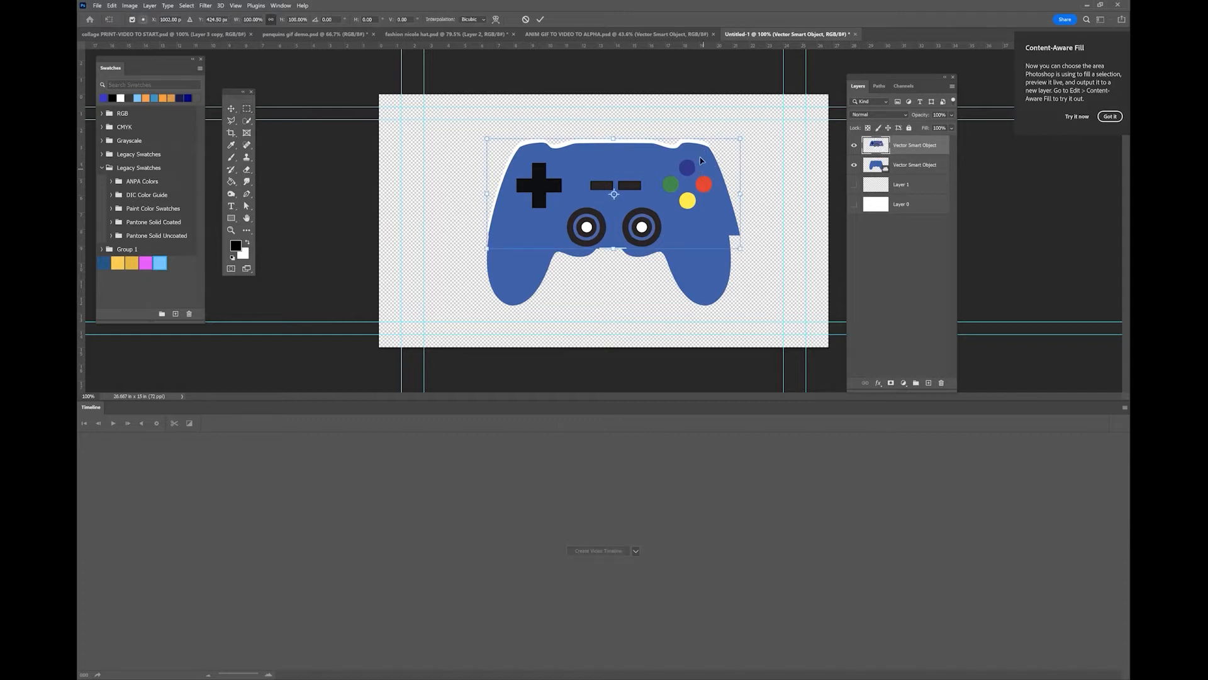
pyautogui.moveTo(735, 245); pyautogui.dragTo(736, 234)
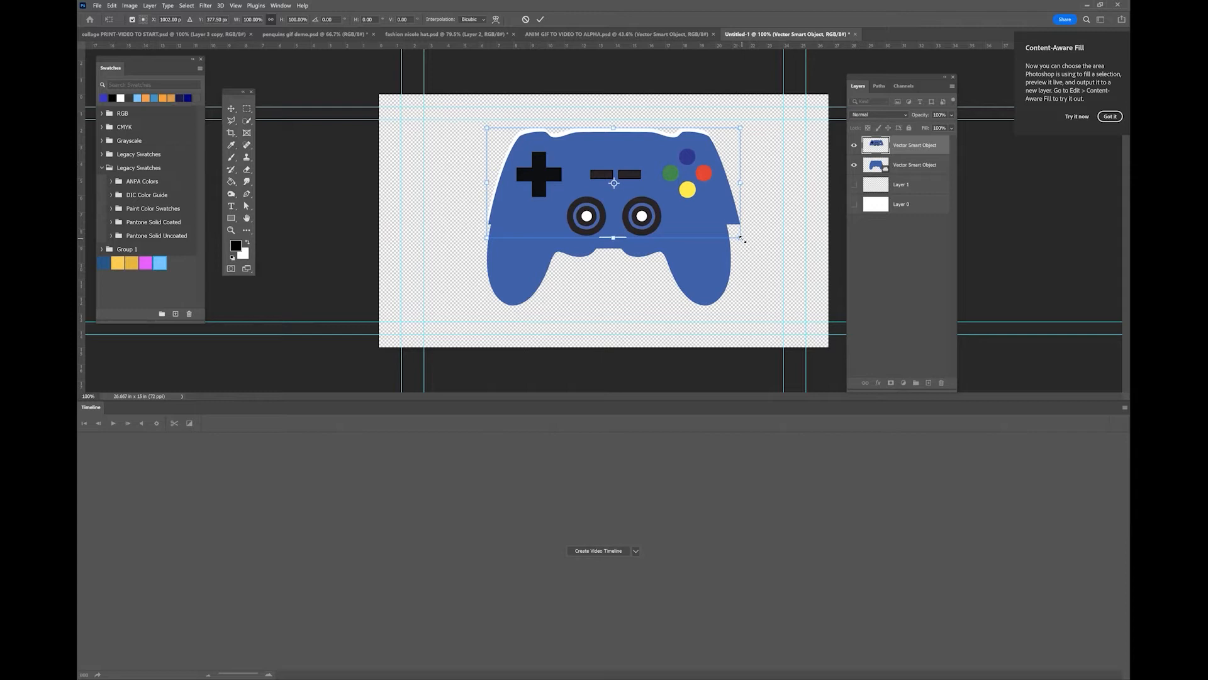
pyautogui.moveTo(729, 226); pyautogui.dragTo(730, 227)
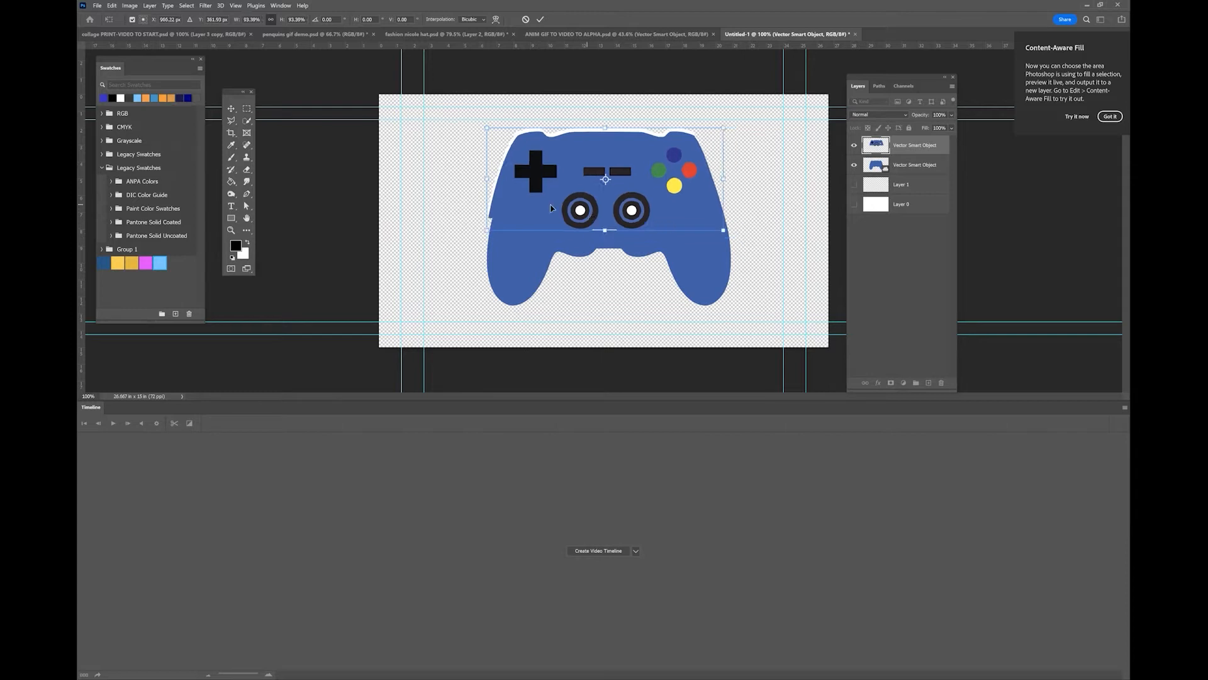
pyautogui.moveTo(512, 210); pyautogui.dragTo(516, 210)
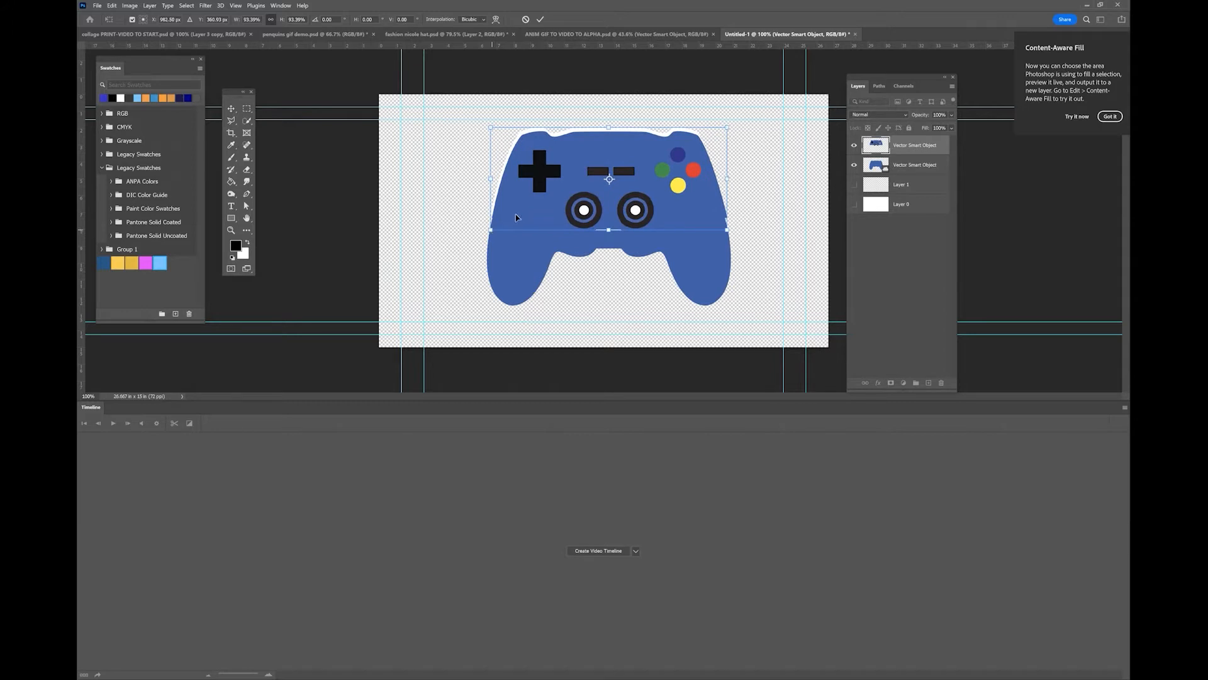
pyautogui.moveTo(517, 219); pyautogui.dragTo(518, 221)
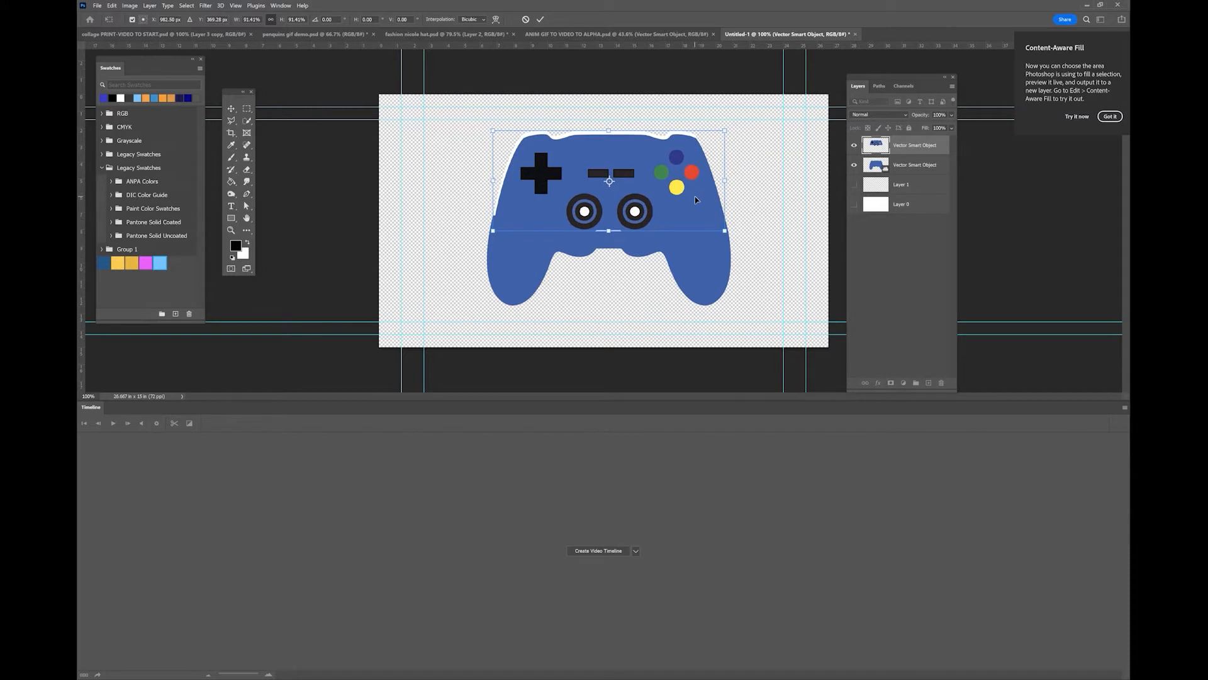
pyautogui.press('Return')
# Move the button artwork slightly down to line it up with the controller body
pyautogui.press('m')
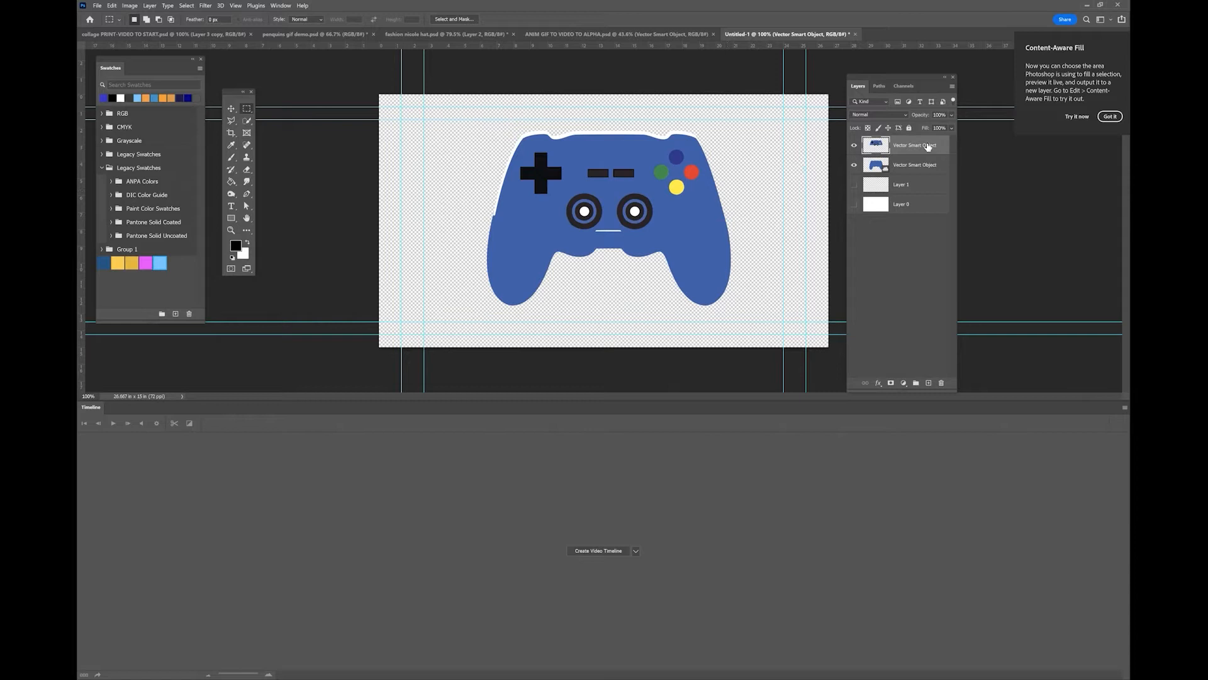
pyautogui.click(231, 108)
pyautogui.moveTo(671, 181); pyautogui.dragTo(672, 183)
pyautogui.press('Down')
pyautogui.press('Down')
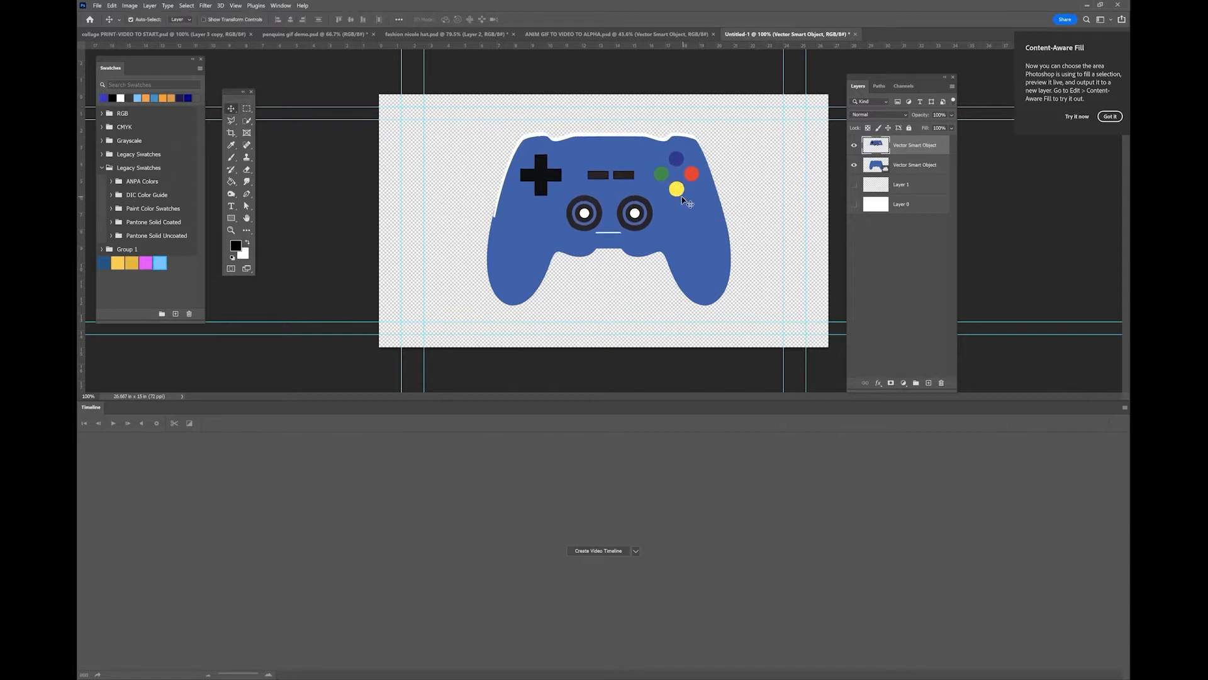
# Delete the leftover white line below the thumbsticks from the button artwork layer using a rectangular marquee selection
pyautogui.press('z')
pyautogui.click(617, 243)
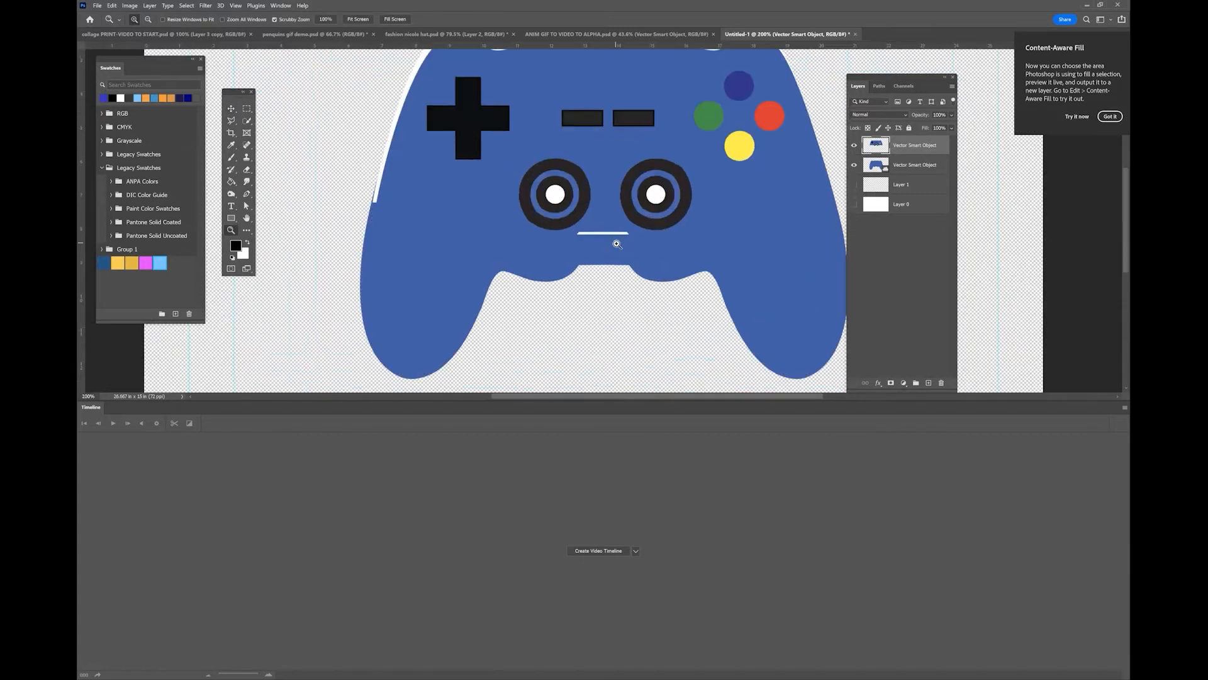
pyautogui.click(617, 244)
pyautogui.click(618, 243)
pyautogui.click(246, 110)
pyautogui.moveTo(533, 215); pyautogui.dragTo(654, 245)
pyautogui.hotkey('ctrl', 'd')
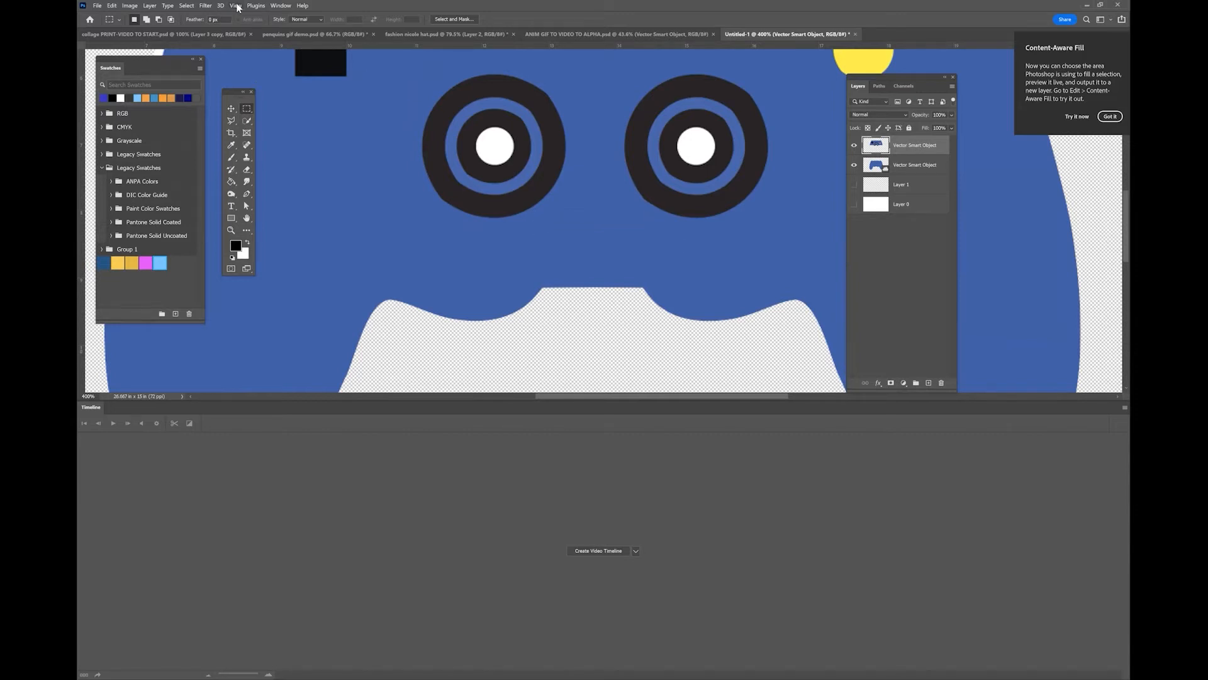
pyautogui.click(234, 6)
pyautogui.click(261, 102)
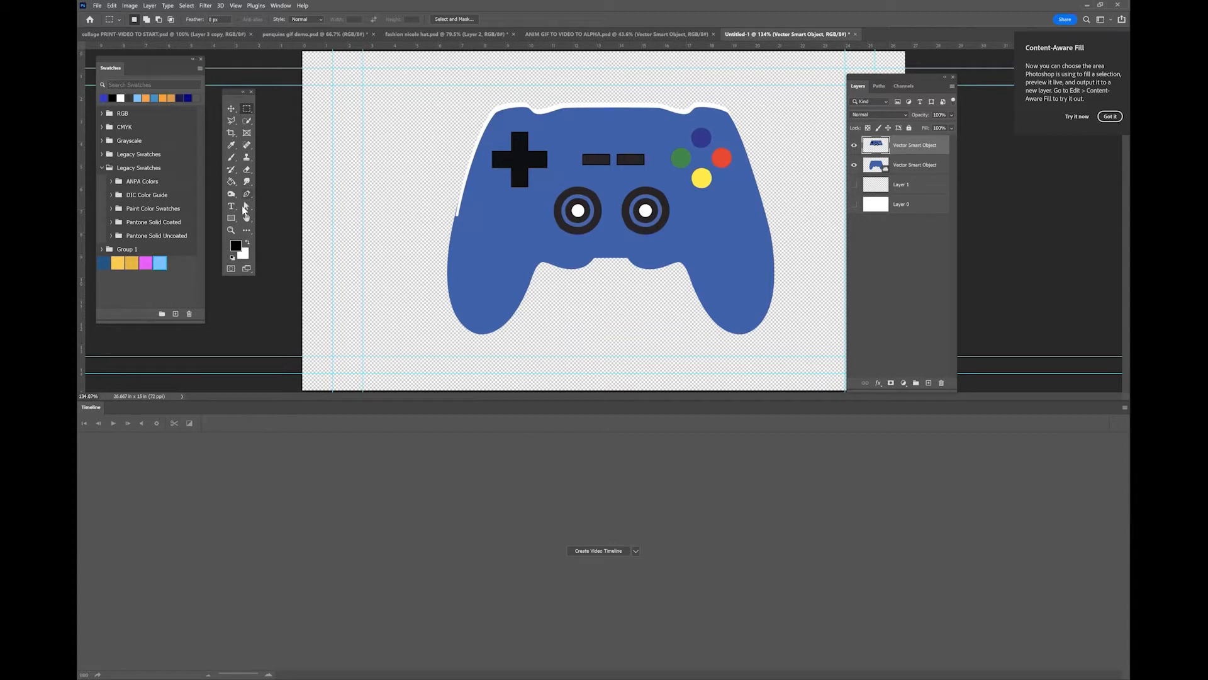
# Erase the white outline around the controller's upper edge on the button artwork layer with the Magic Eraser tool
pyautogui.click(246, 169)
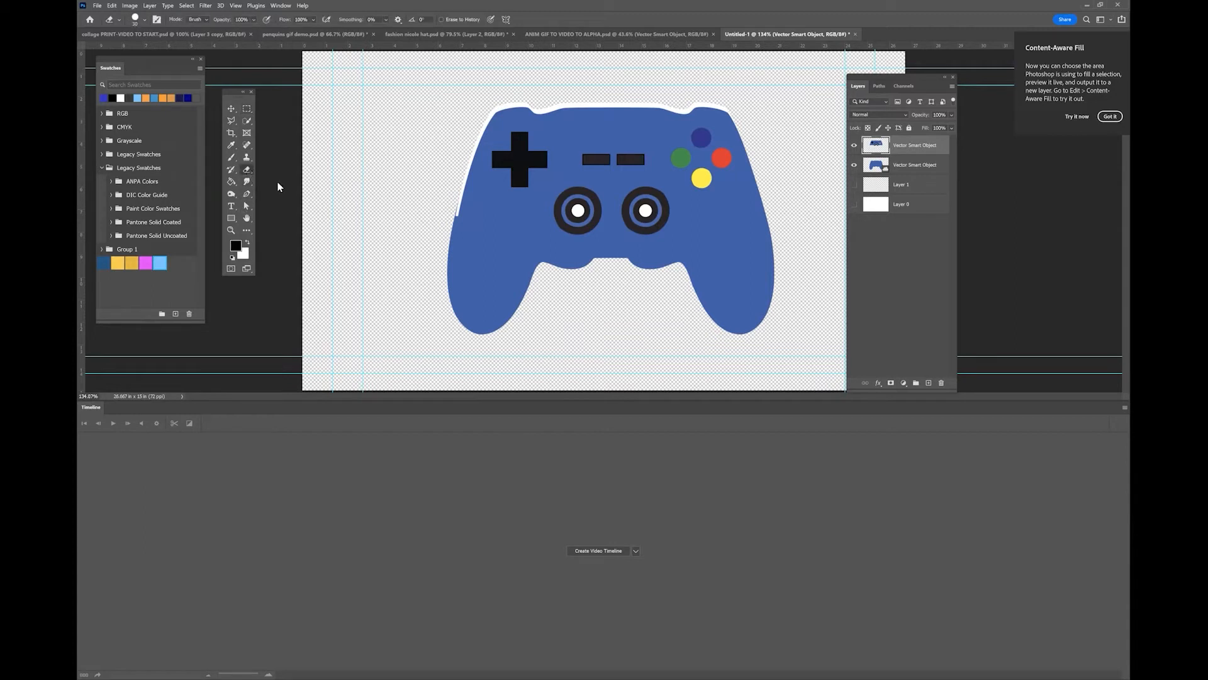
pyautogui.rightClick(247, 169)
pyautogui.click(289, 187)
pyautogui.click(508, 103)
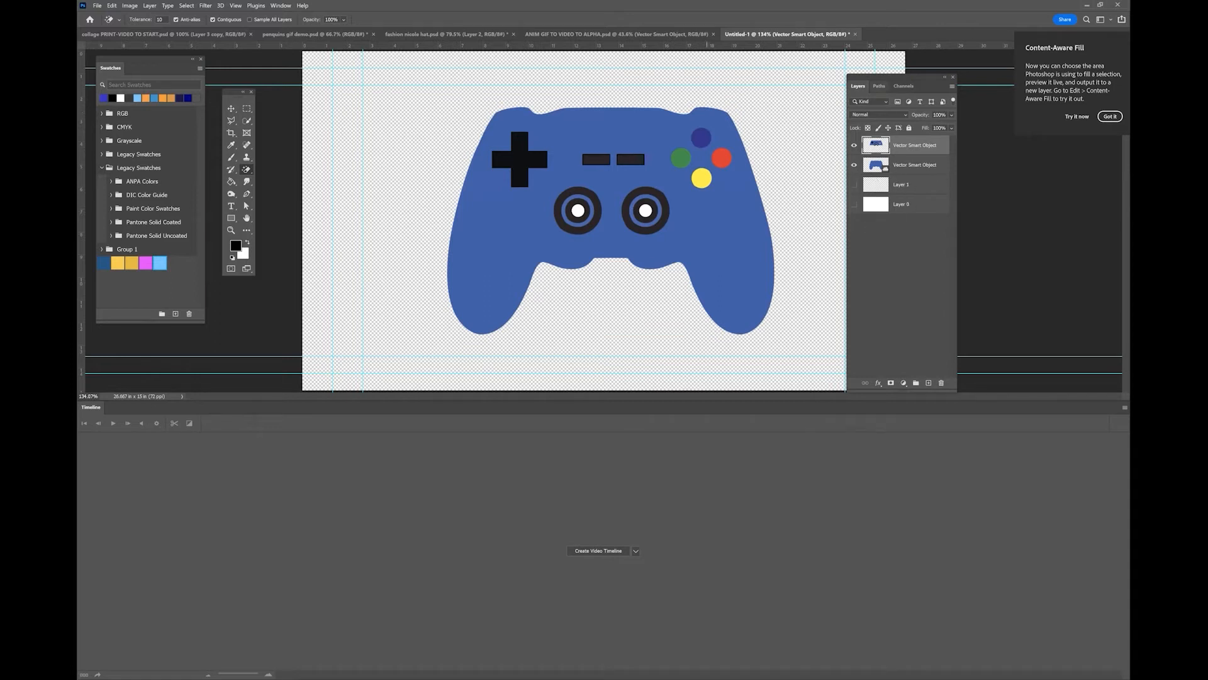
# Rasterize the controller body layer
pyautogui.click(915, 166)
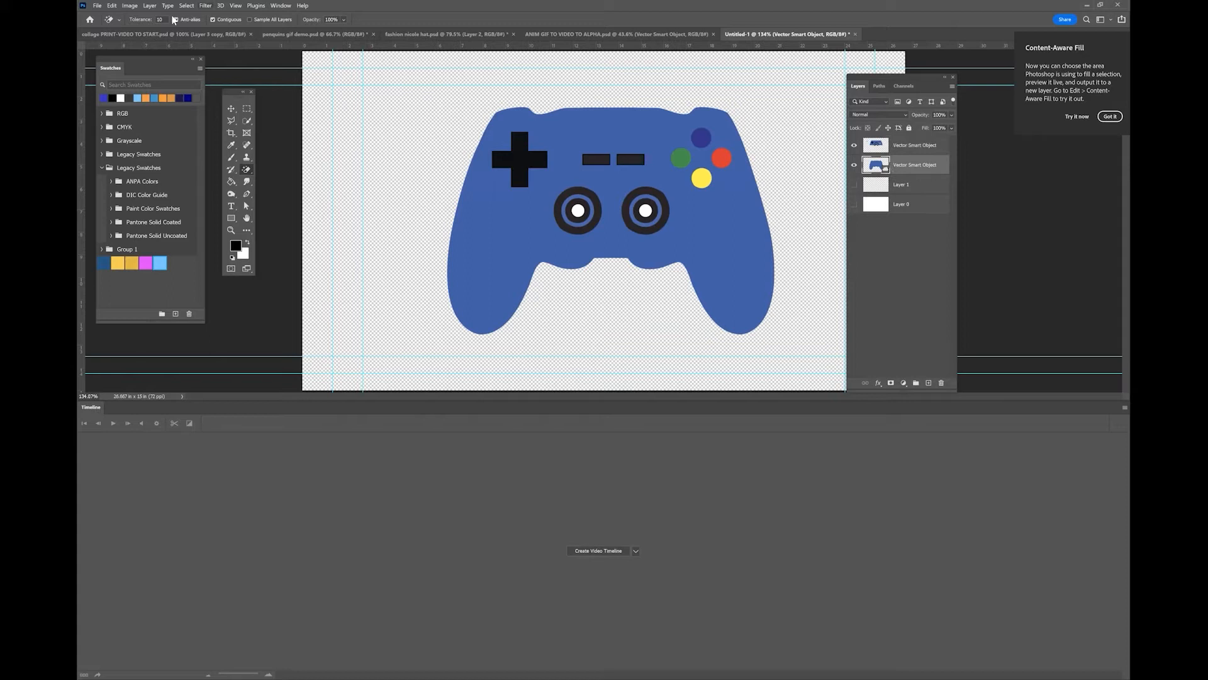
pyautogui.click(130, 5)
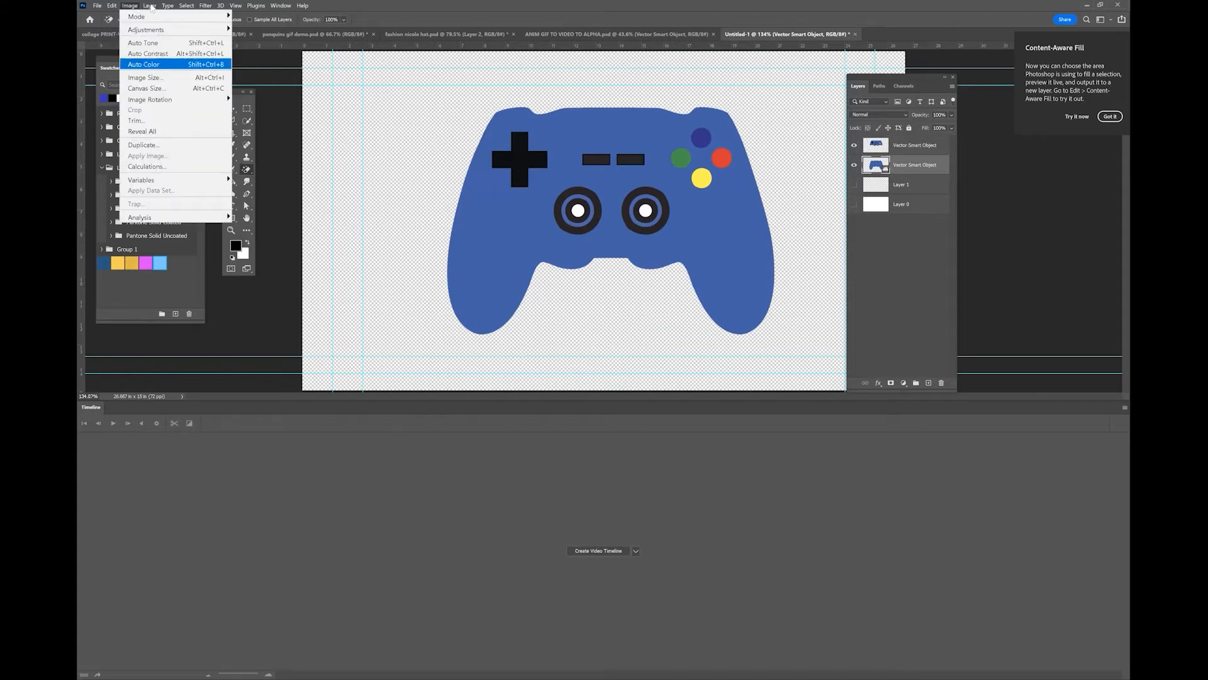
pyautogui.press('Right')
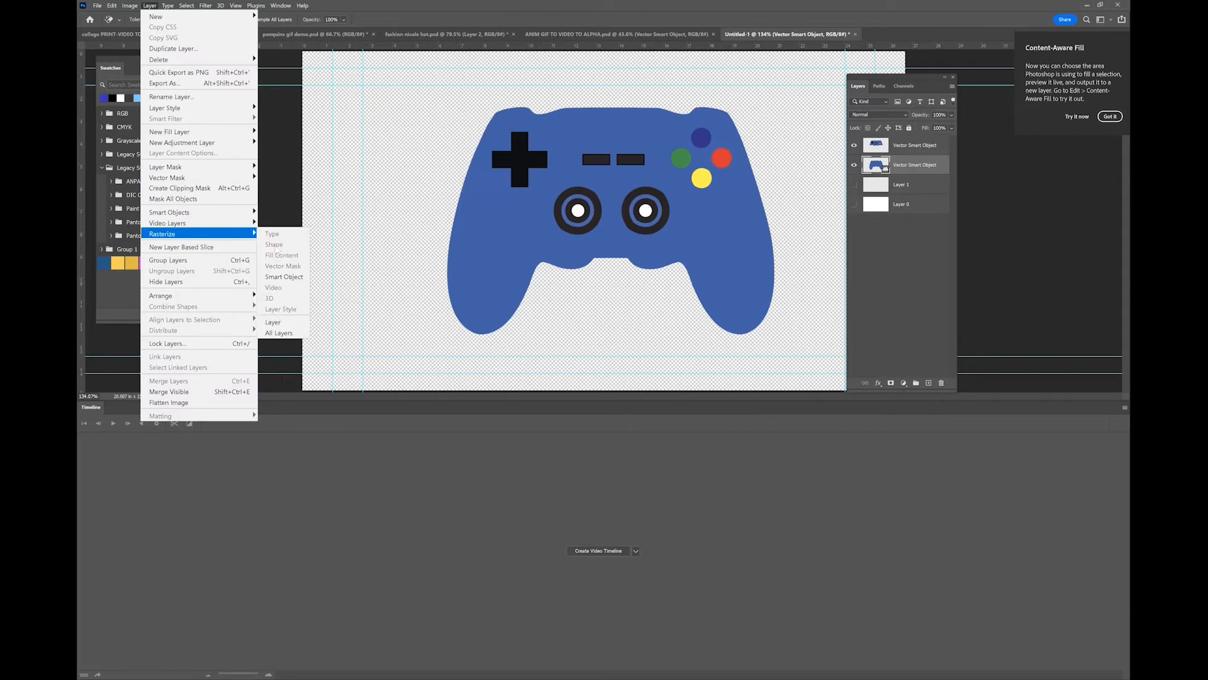
pyautogui.click(293, 326)
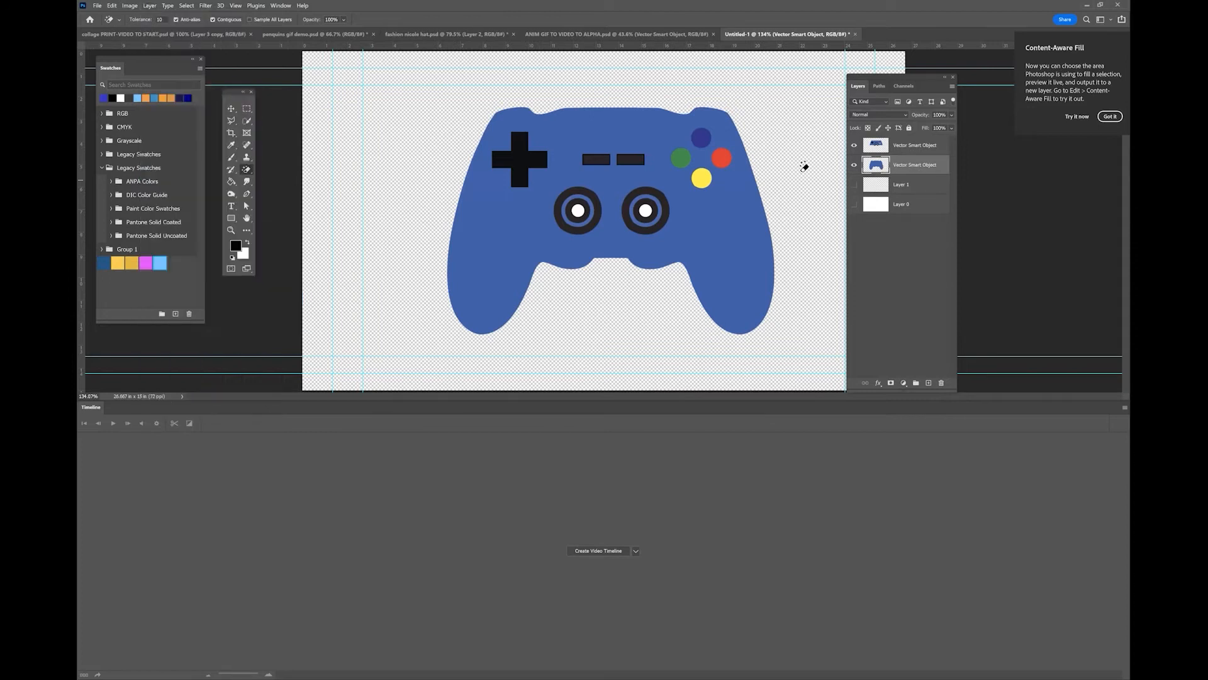
pyautogui.click(151, 7)
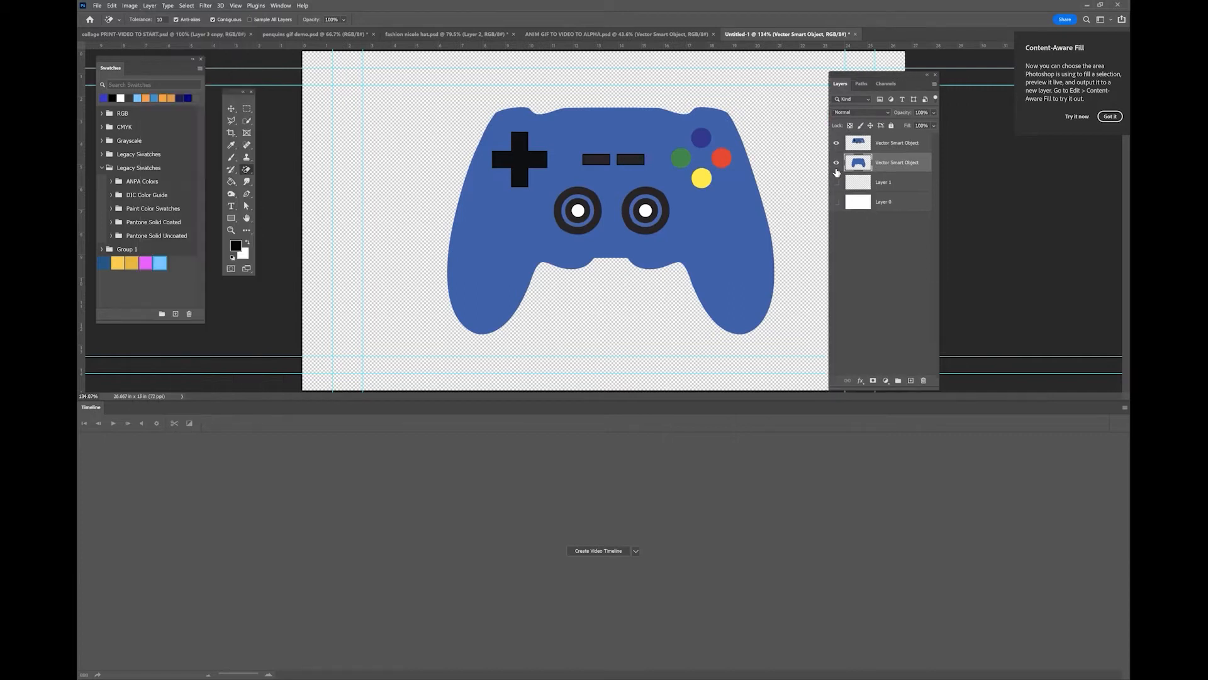
# Merge the visible button artwork and controller body layers into one, and check the merged layer by toggling its visibility
pyautogui.click(902, 144)
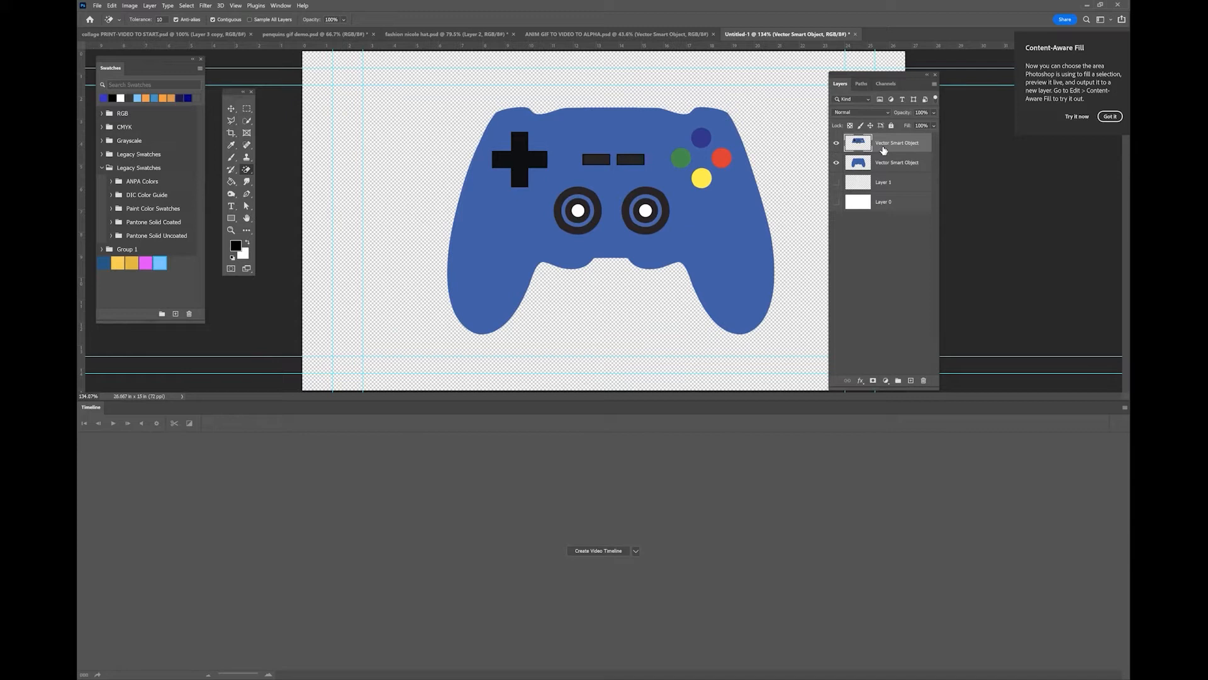
pyautogui.click(933, 84)
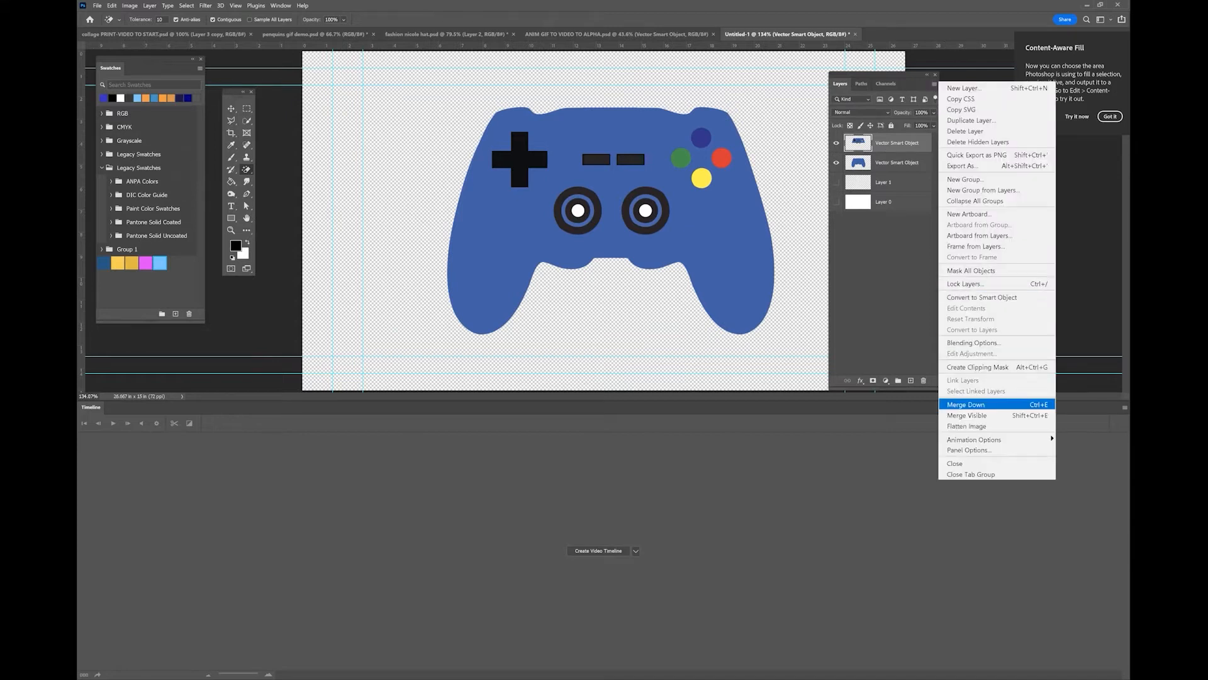
pyautogui.click(970, 415)
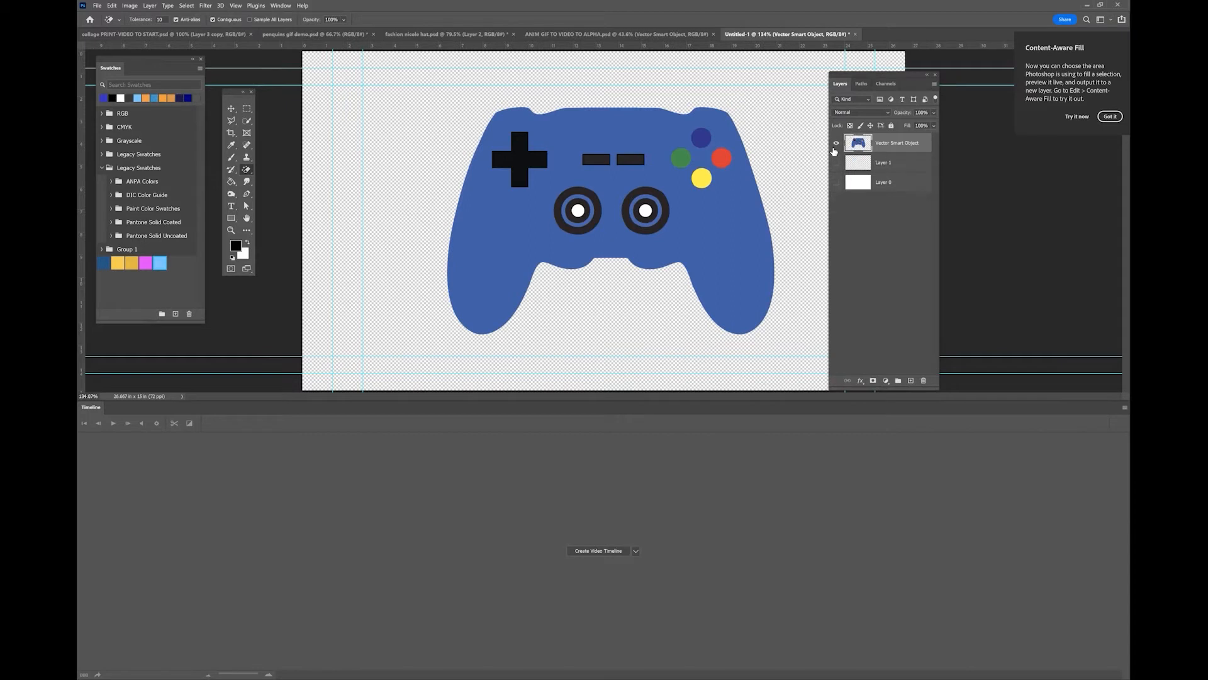
pyautogui.click(835, 144)
pyautogui.click(835, 144)
# Create a video timeline for the document and show the white Layer 0 behind the controller
pyautogui.click(635, 552)
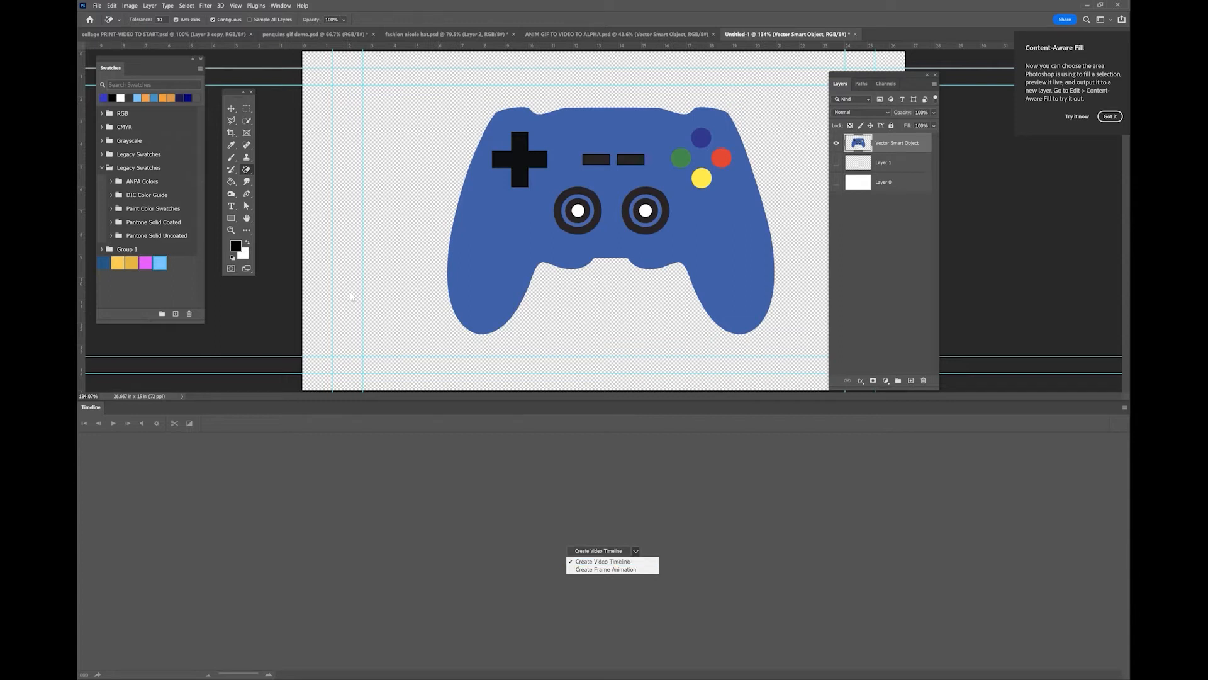
pyautogui.click(598, 551)
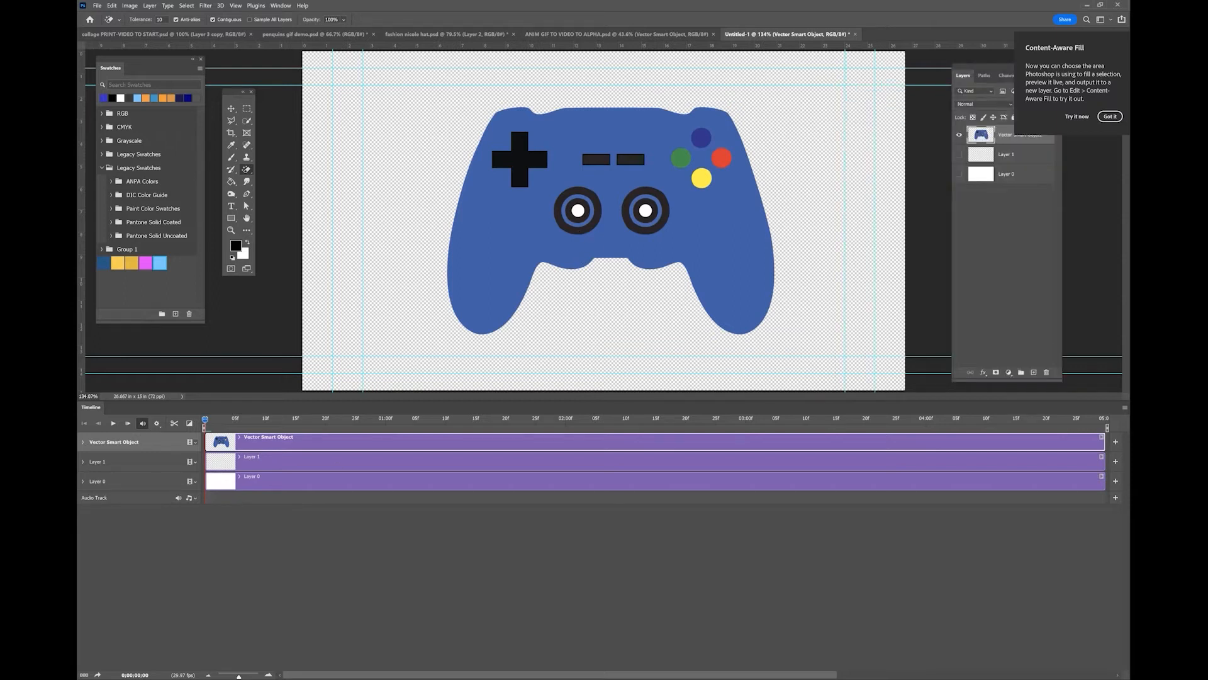
pyautogui.click(1022, 154)
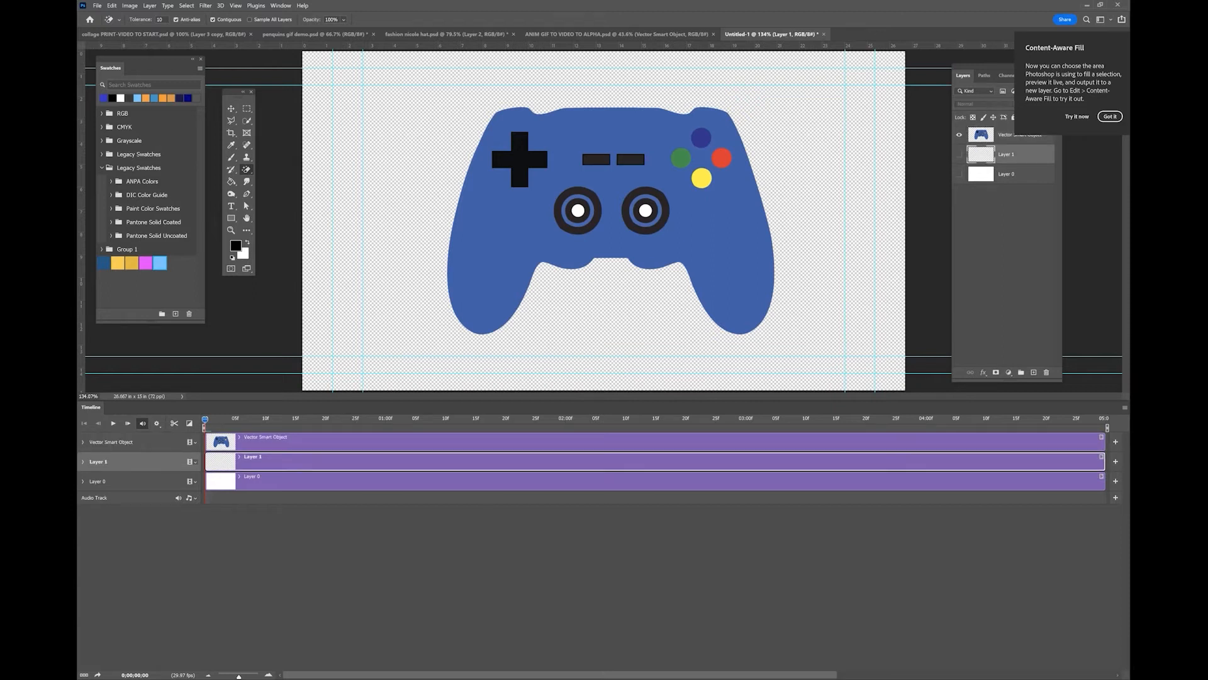
pyautogui.click(959, 173)
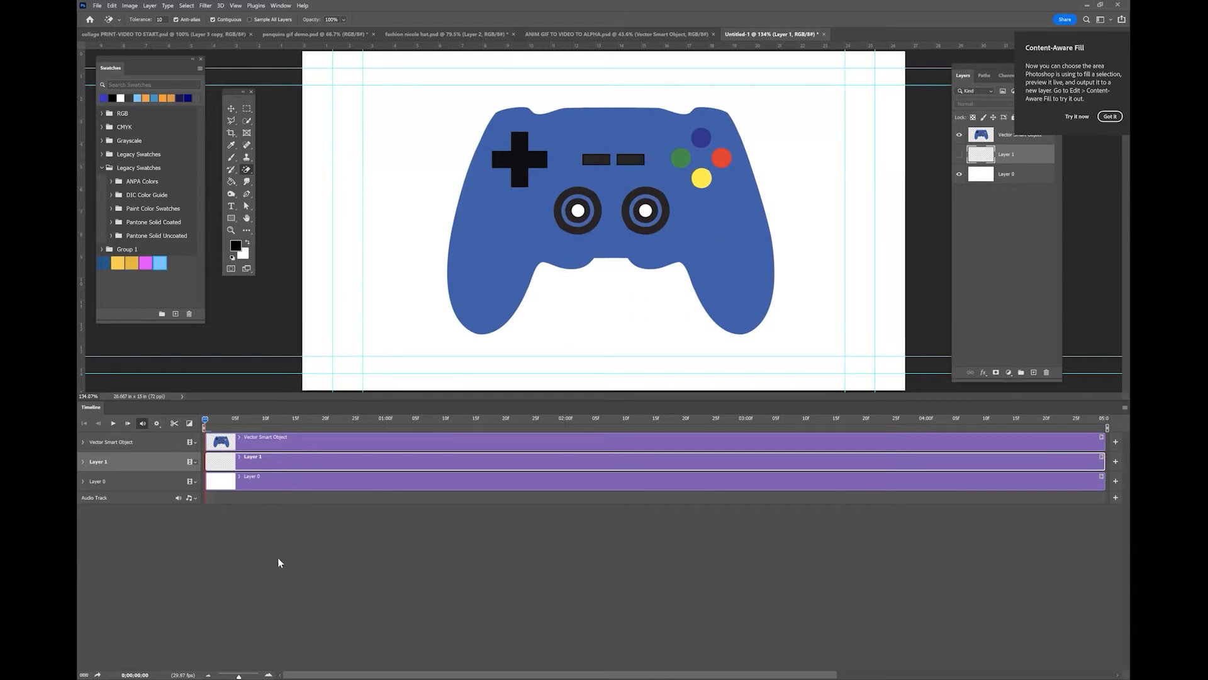
pyautogui.moveTo(238, 676); pyautogui.dragTo(229, 676)
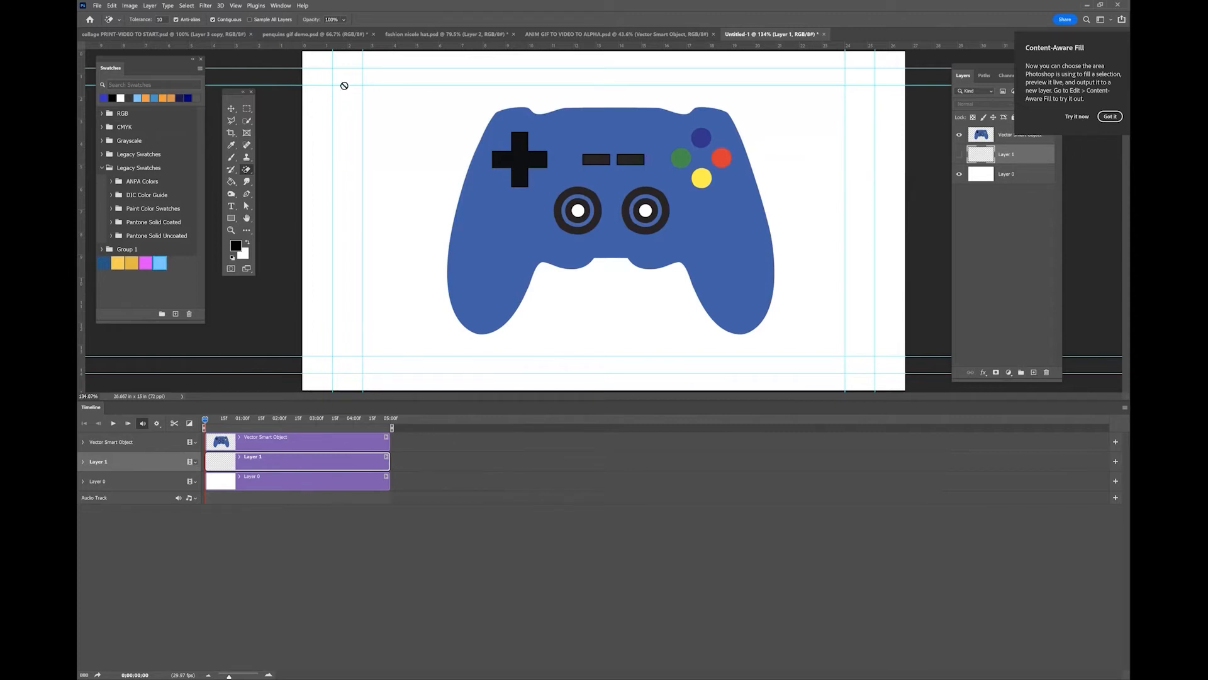
# Examine the file format and GIF colour options in the Save for Web export settings, and cancel without exporting
pyautogui.click(97, 6)
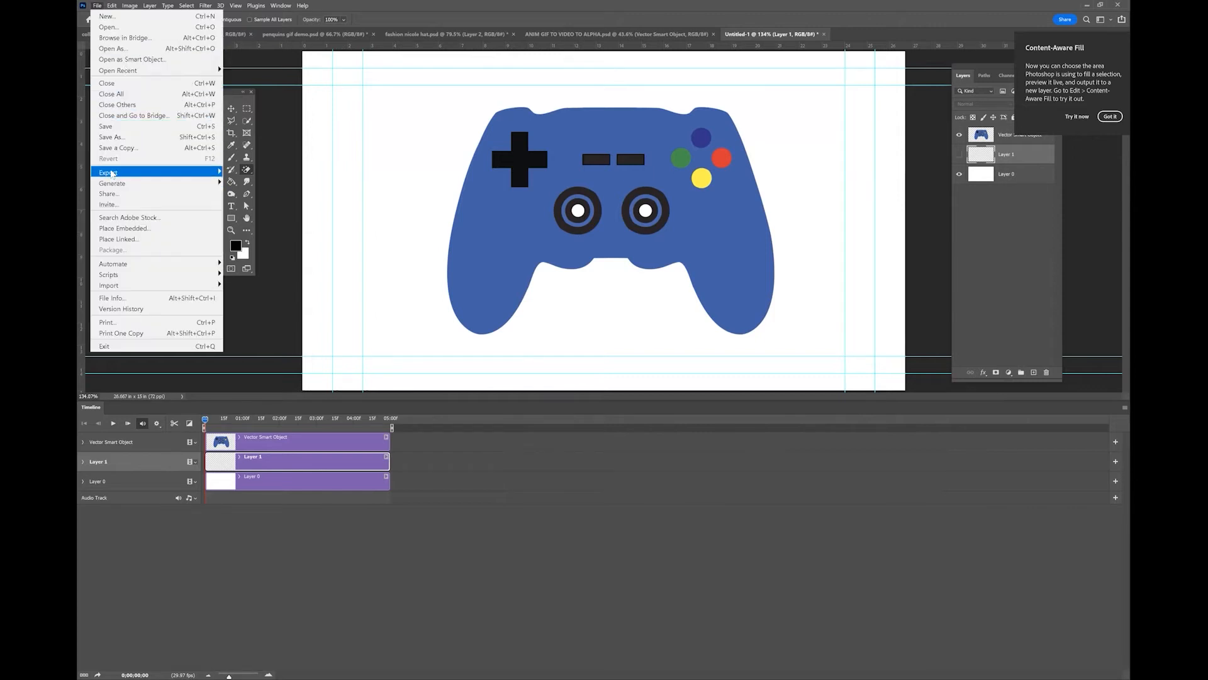
pyautogui.moveTo(111, 173)
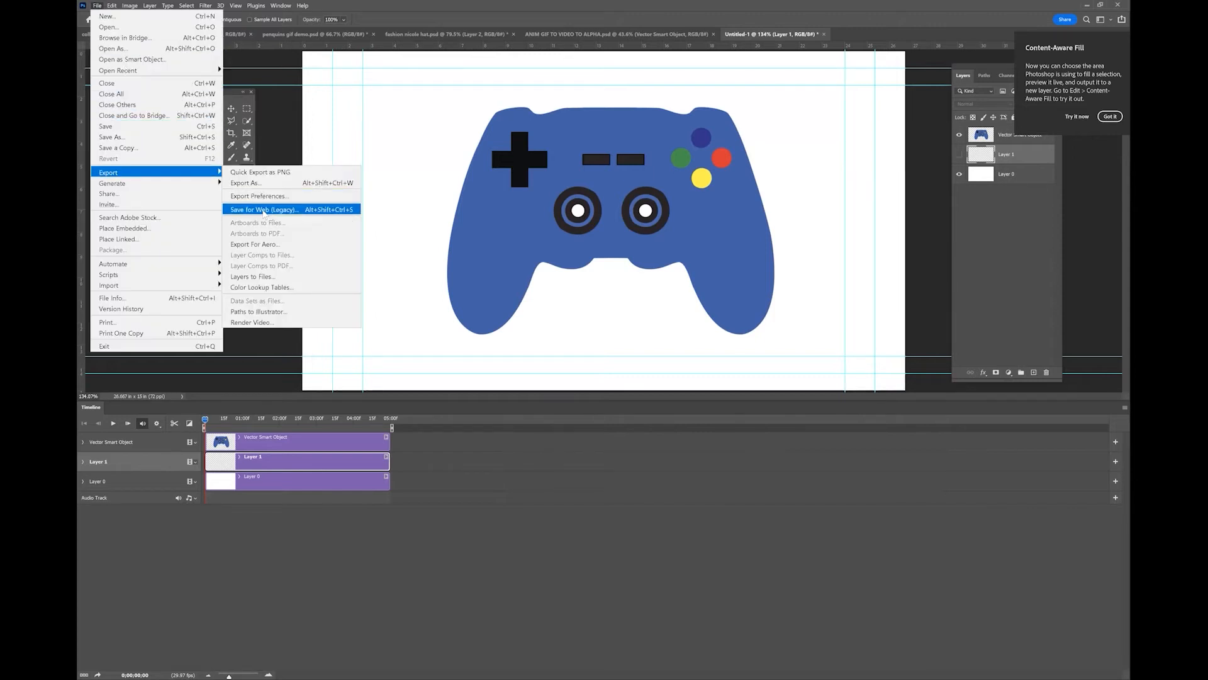
pyautogui.click(263, 212)
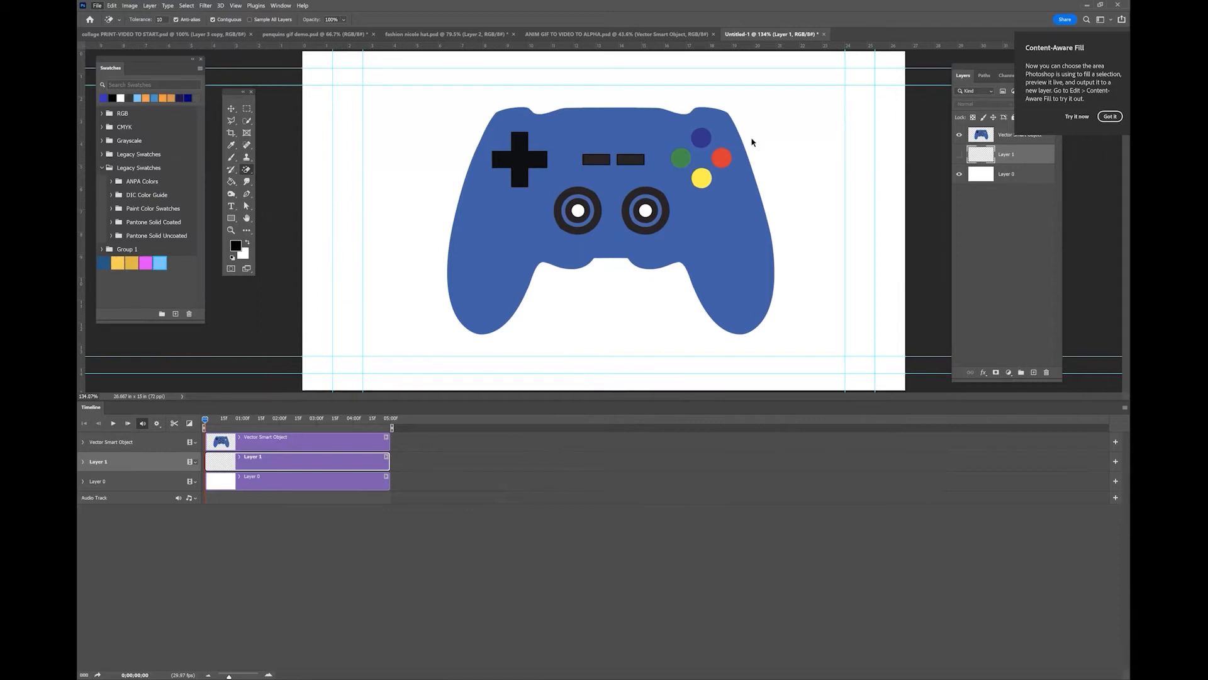
pyautogui.click(801, 141)
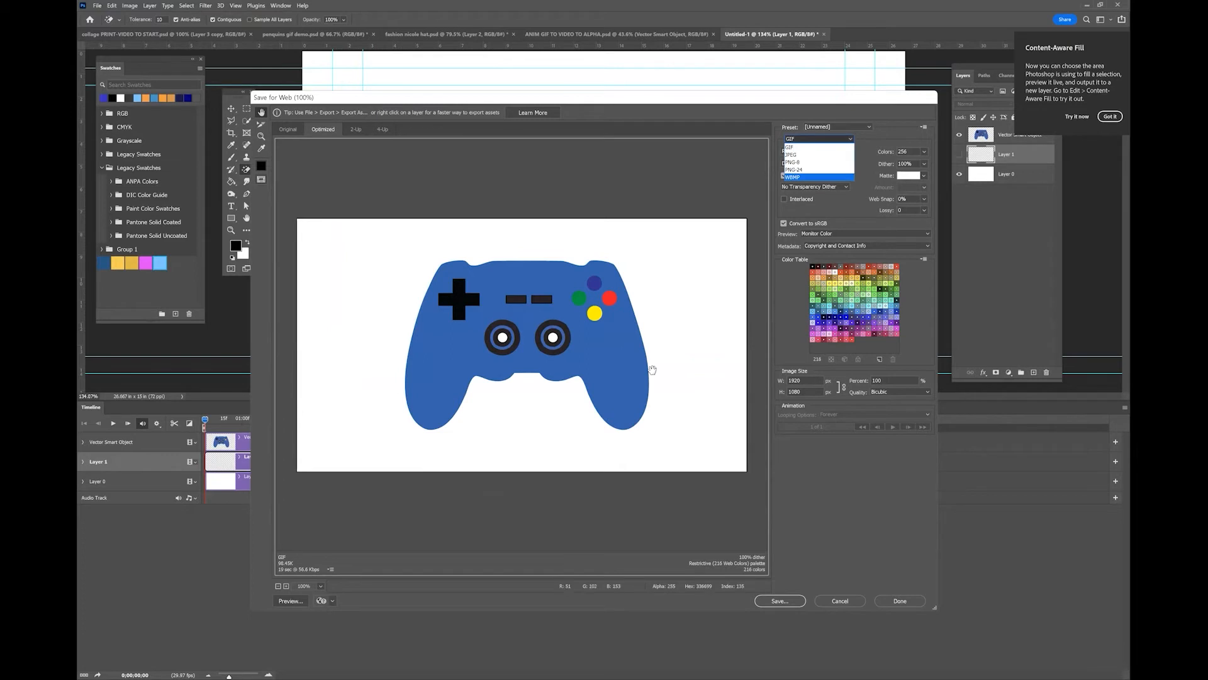
pyautogui.click(925, 156)
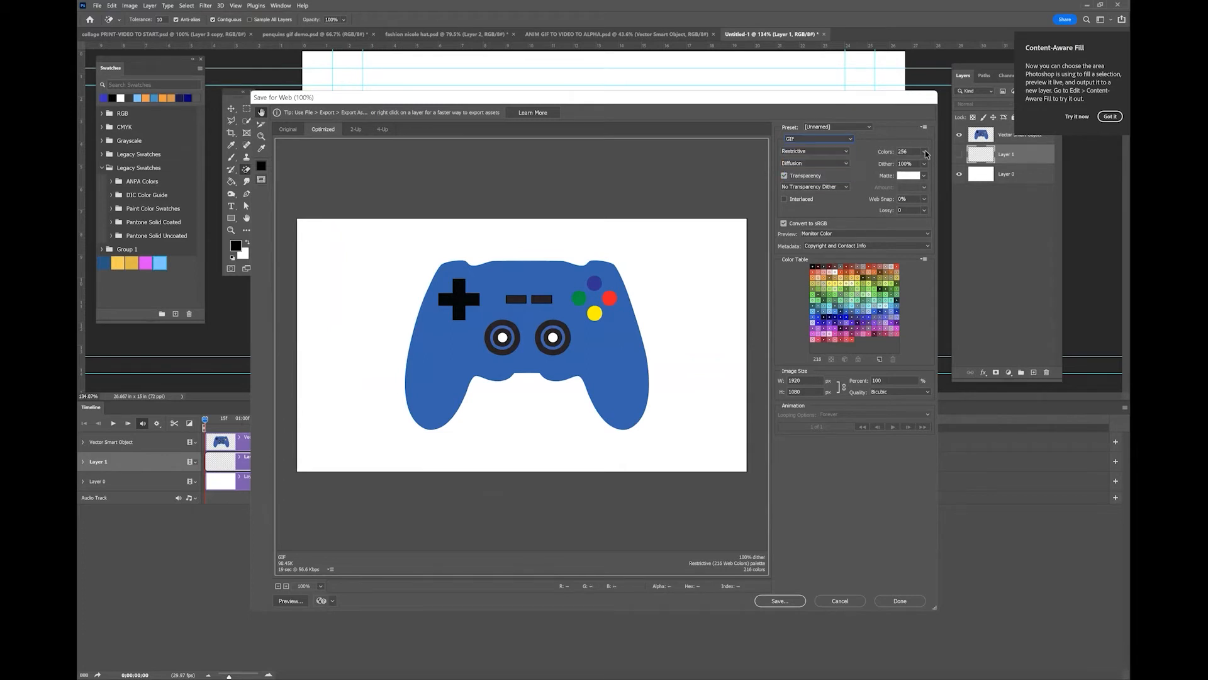
pyautogui.click(924, 152)
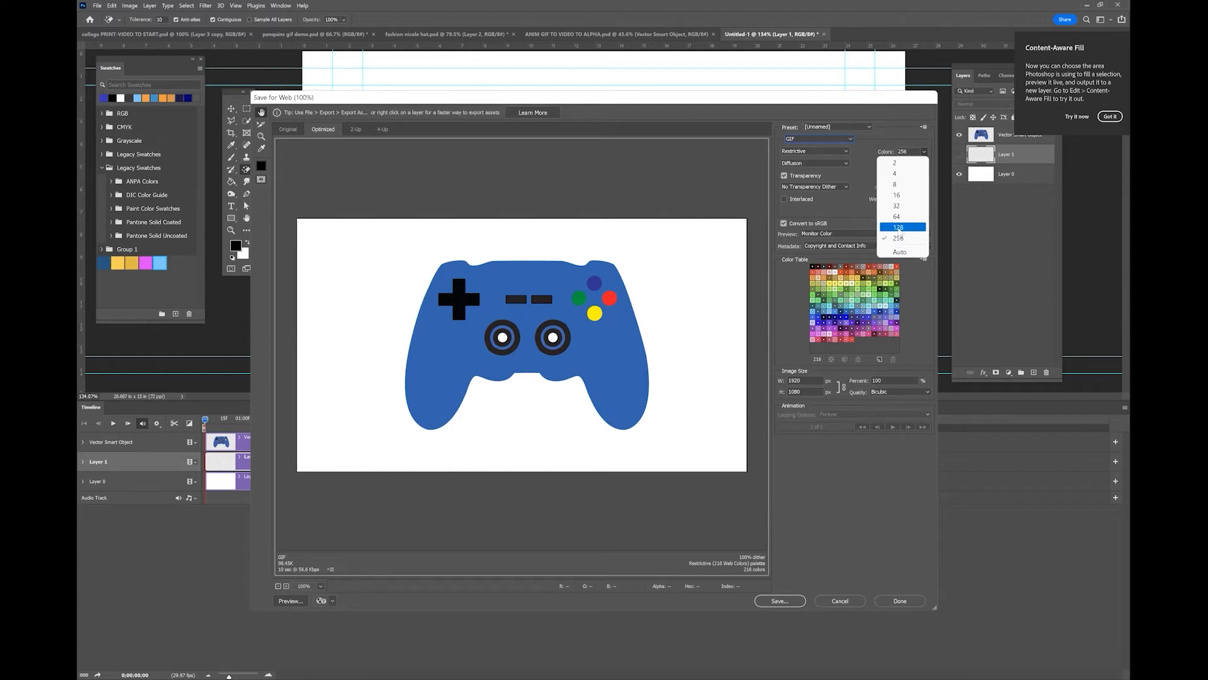
pyautogui.click(884, 112)
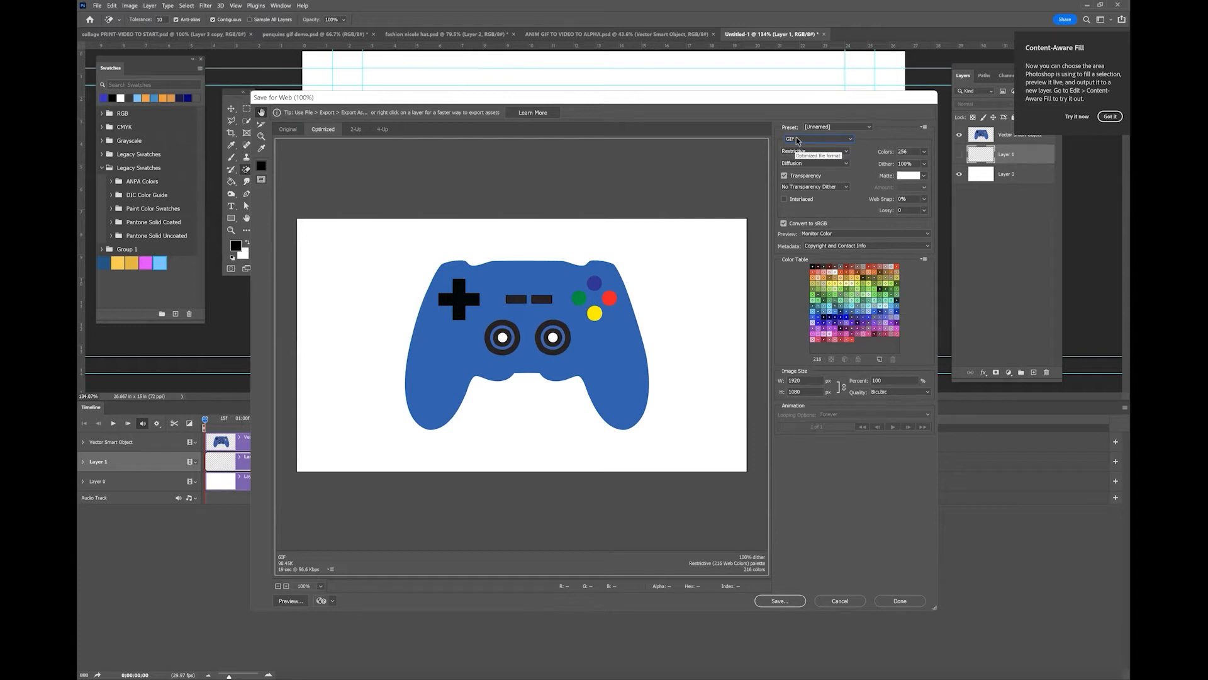
pyautogui.click(840, 601)
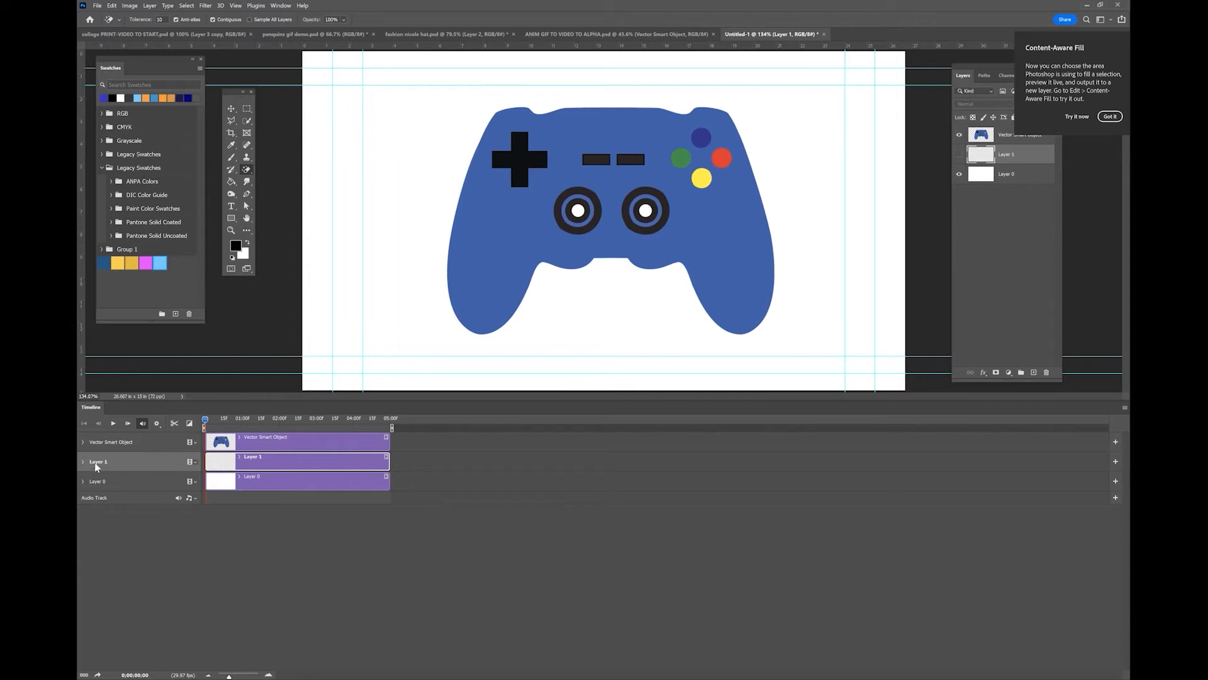
# Expand the controller track's animation properties and review the available layer styles
pyautogui.click(83, 442)
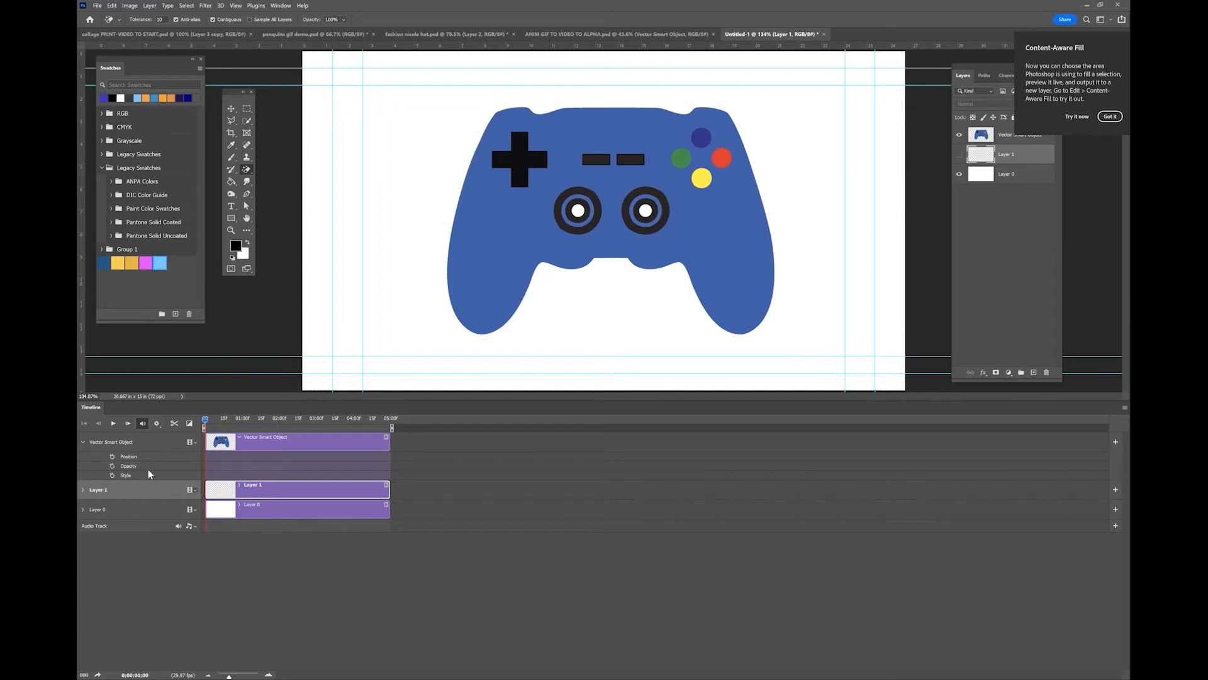
pyautogui.click(151, 6)
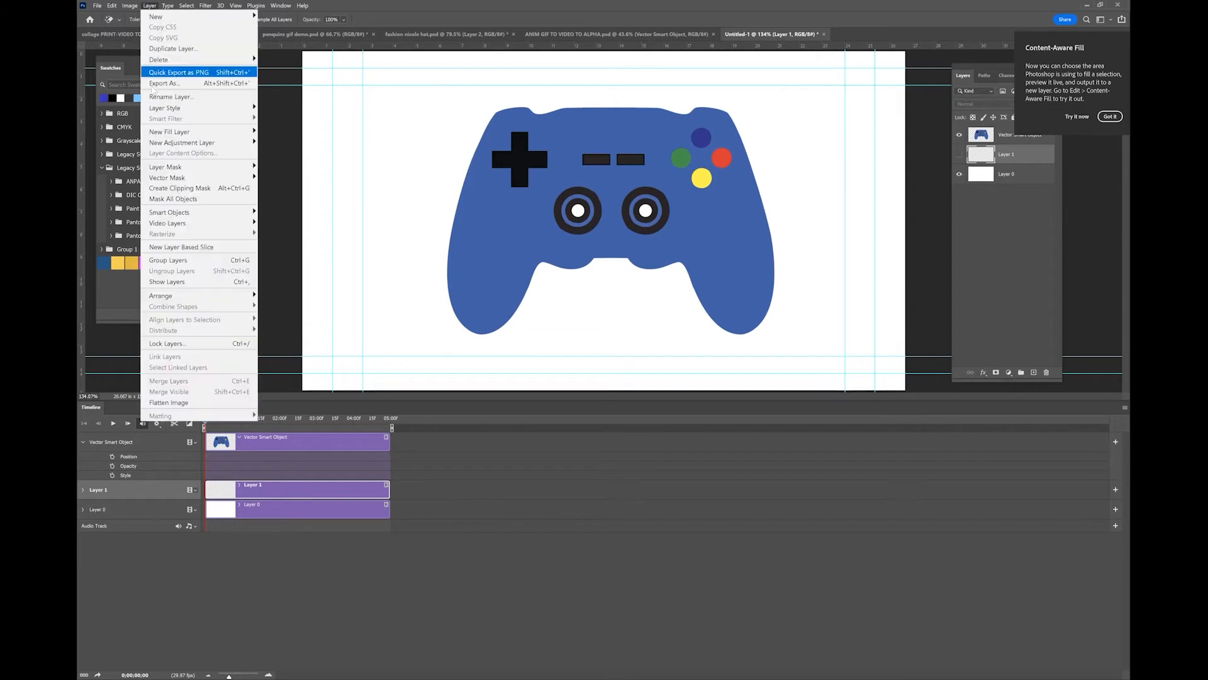
pyautogui.moveTo(176, 109)
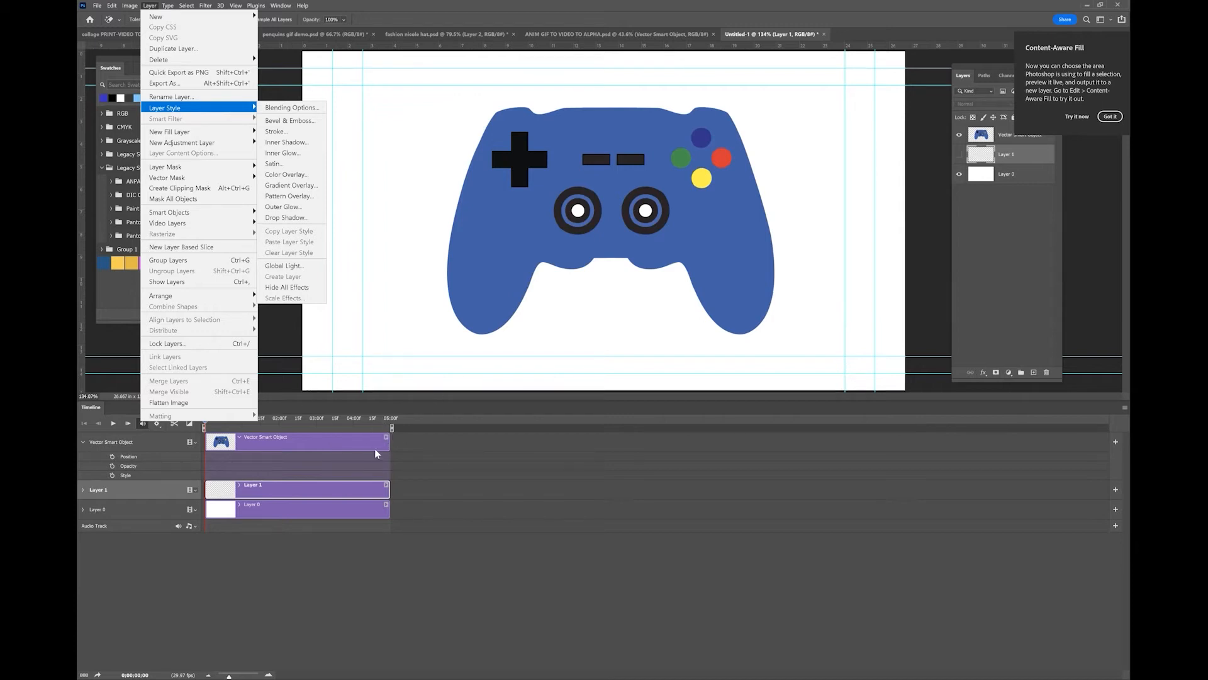
# Apply a clockwise Rotate motion to the controller's timeline clip with Resize to Fill Canvas turned off
pyautogui.click(387, 433)
pyautogui.click(386, 436)
pyautogui.click(413, 426)
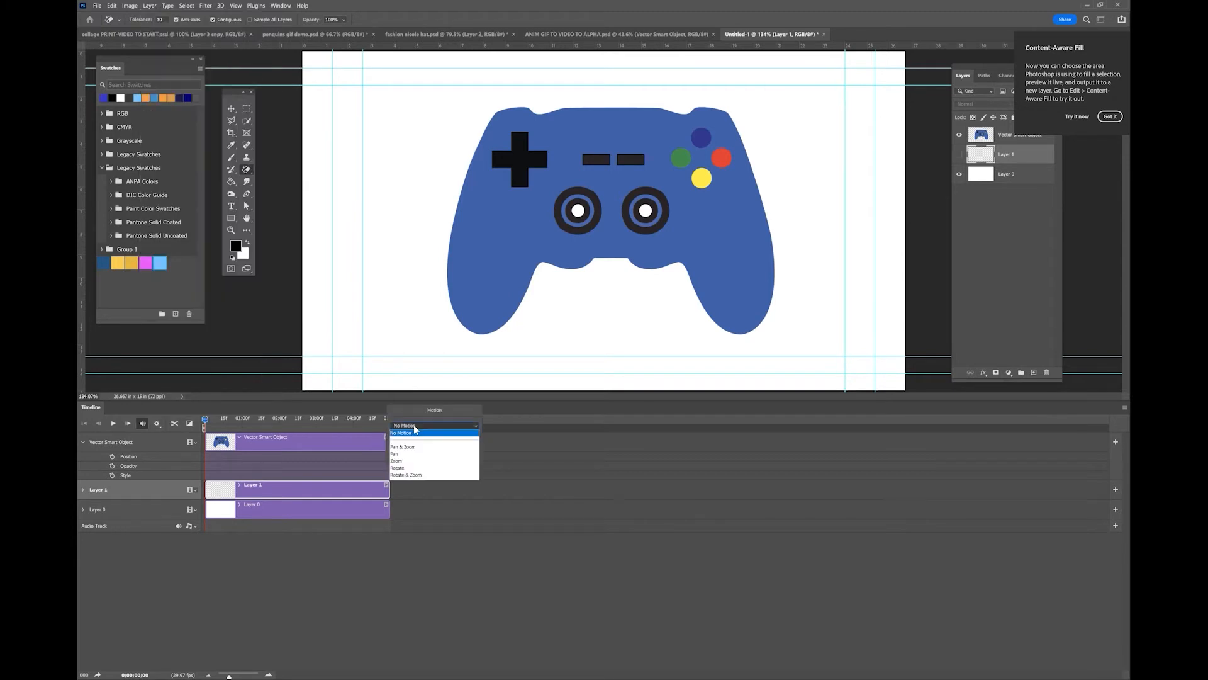
pyautogui.click(403, 468)
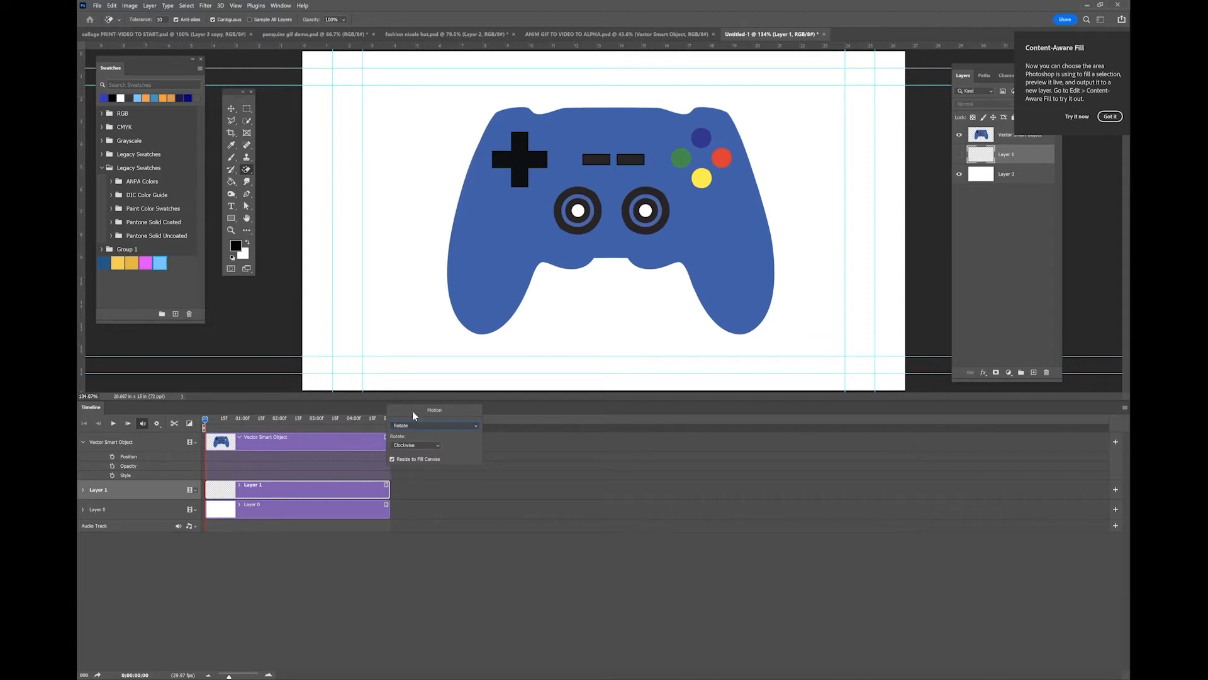
pyautogui.click(393, 458)
pyautogui.click(523, 488)
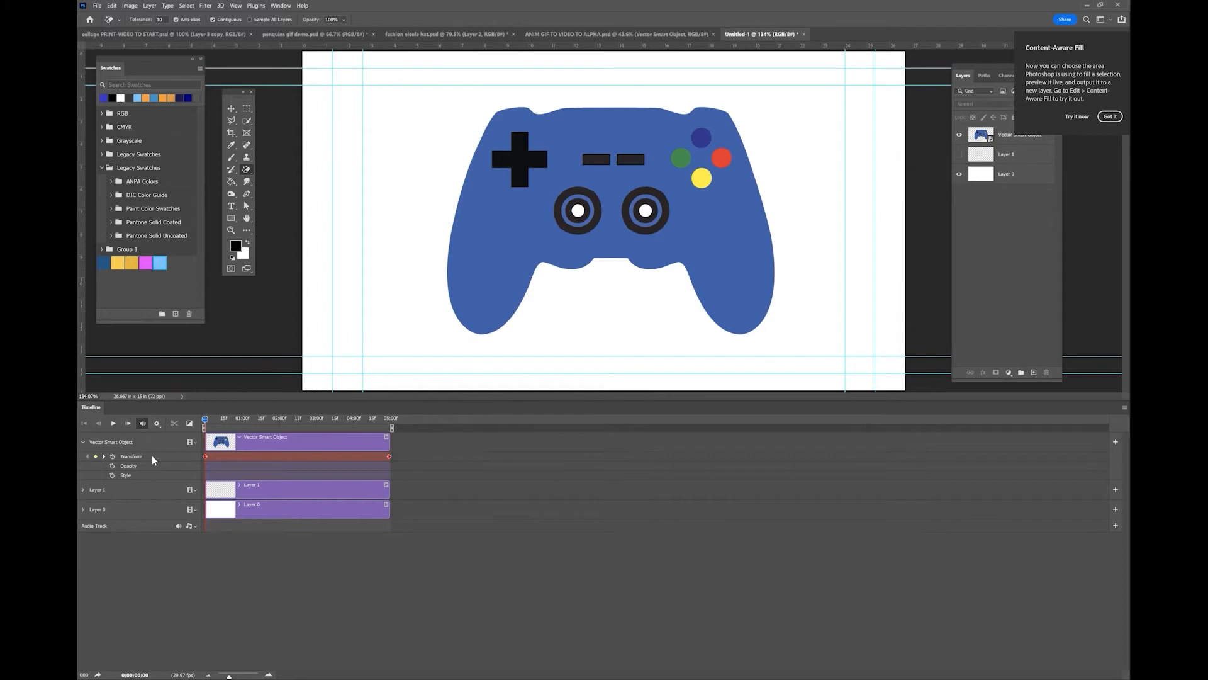
# Expand Layer 1's animation properties and delete the controller's starting Transform keyframe
pyautogui.click(85, 489)
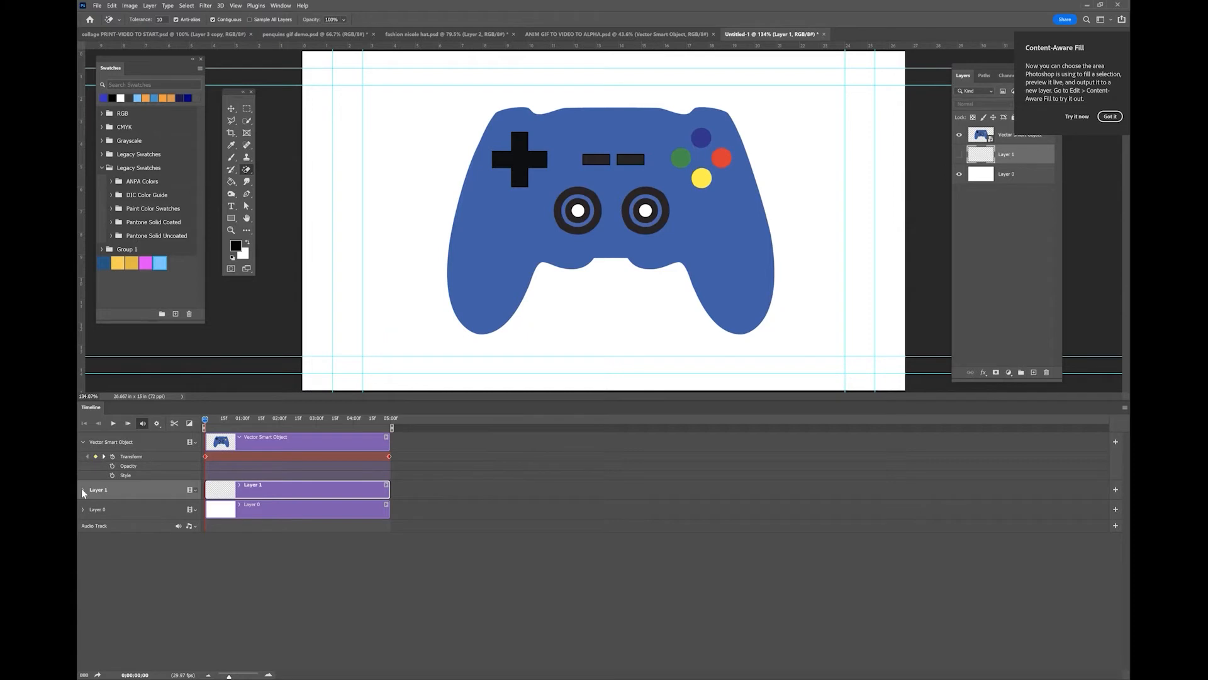
pyautogui.click(82, 489)
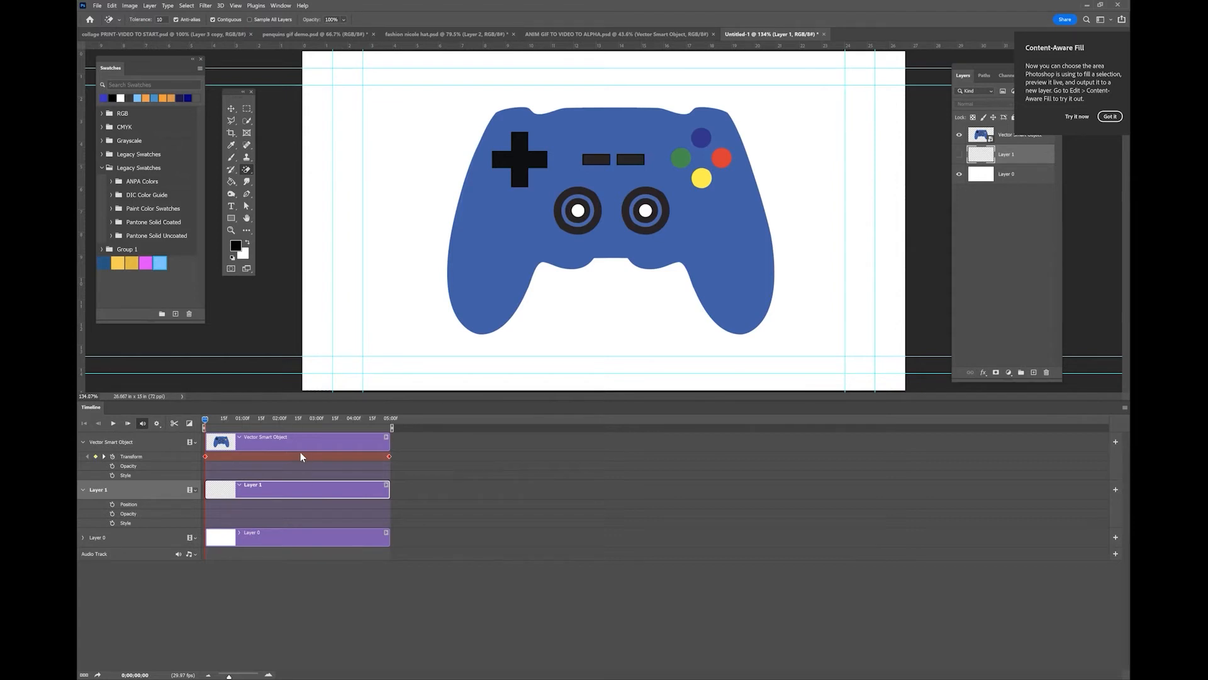
pyautogui.click(204, 456)
pyautogui.press('Delete')
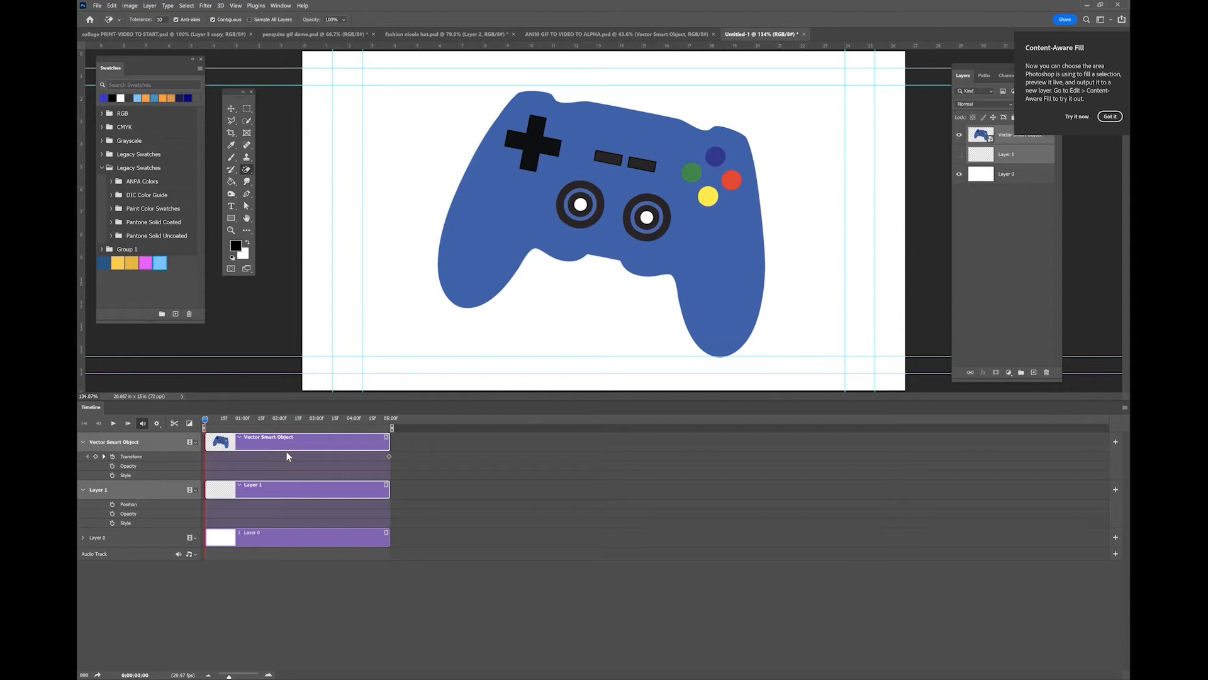
# Undo the last keyframe deletion, and remove both the end and start Transform keyframes from the controller's track
pyautogui.hotkey('ctrl', 'z')
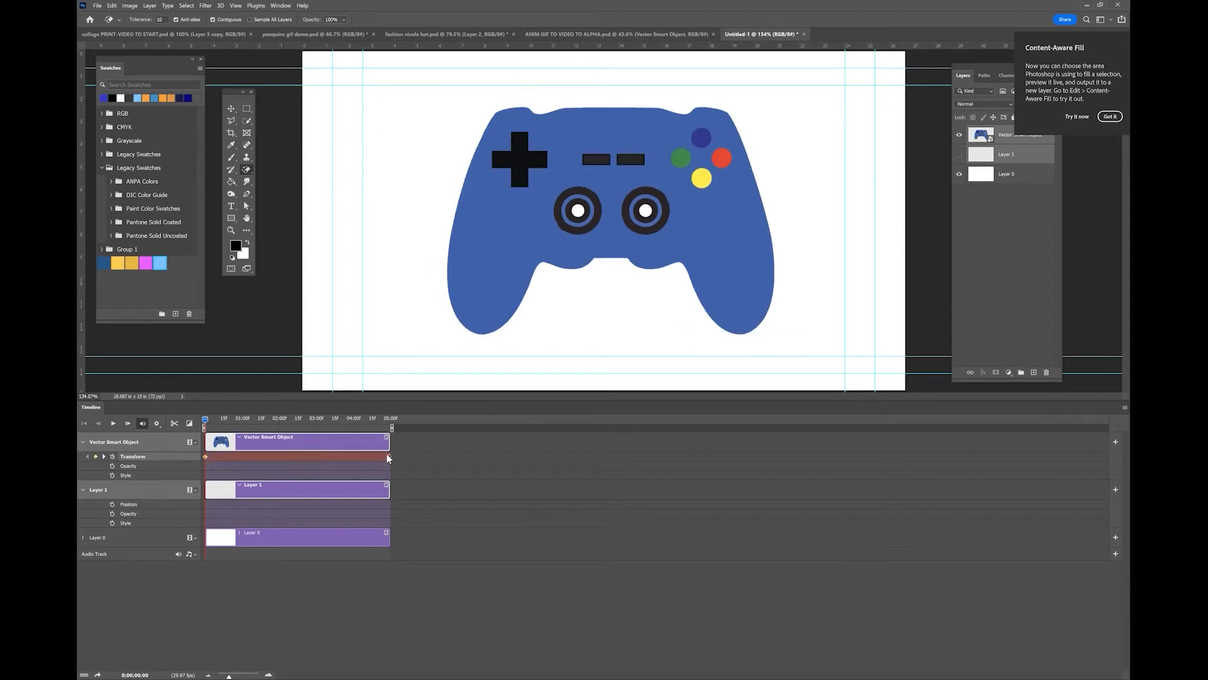
pyautogui.click(389, 456)
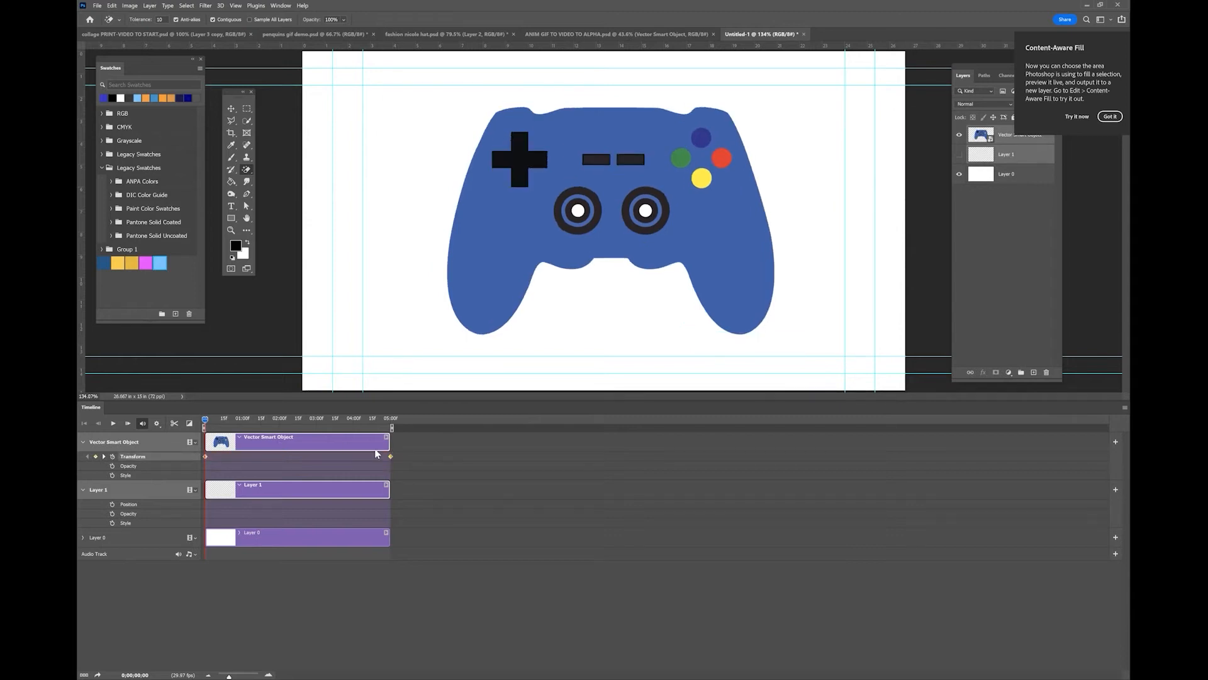
pyautogui.moveTo(207, 419)
pyautogui.mouseDown()
pyautogui.moveTo(400, 420)
pyautogui.moveTo(197, 422)
pyautogui.mouseUp()
pyautogui.press('Delete')
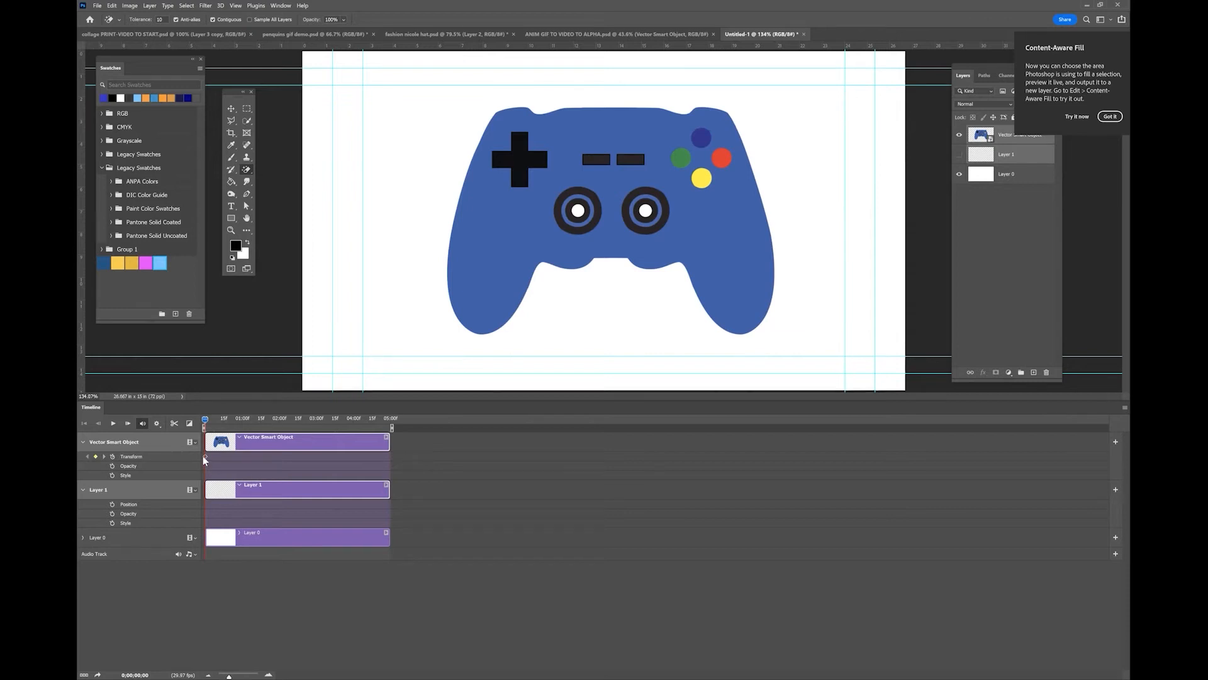
pyautogui.hotkey('ctrl', 'z')
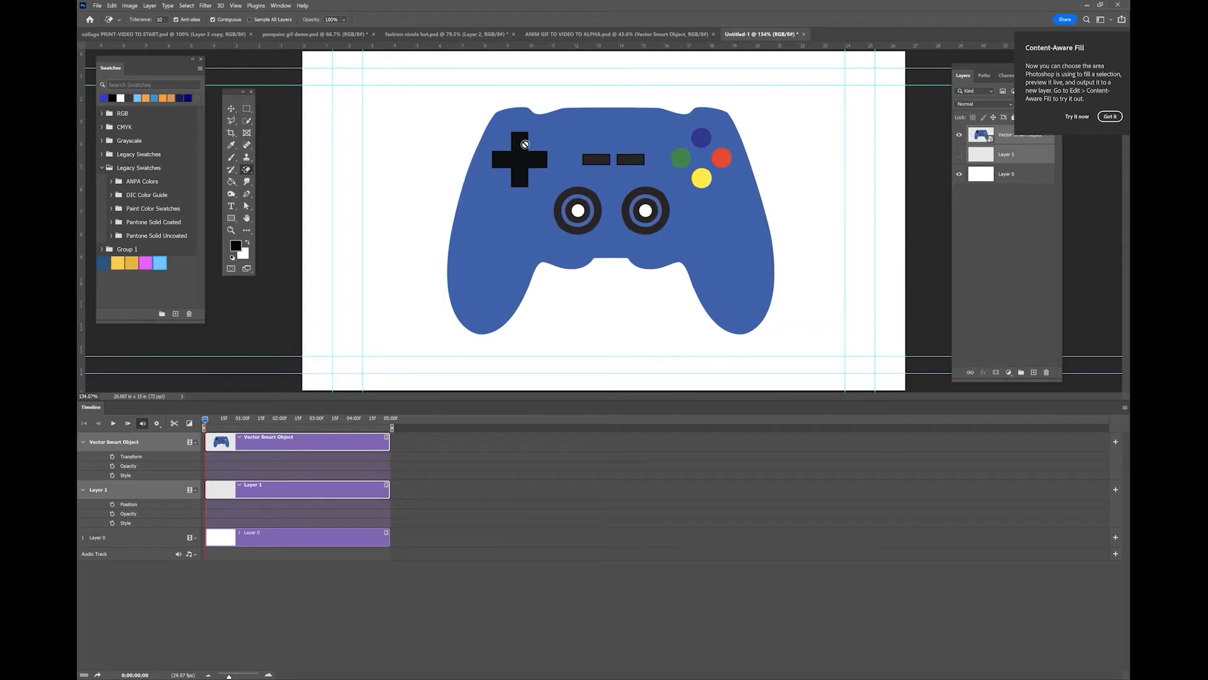
# Switch to the Move tool and review the motion presets for the controller's clip, leaving it on No Motion
pyautogui.click(230, 109)
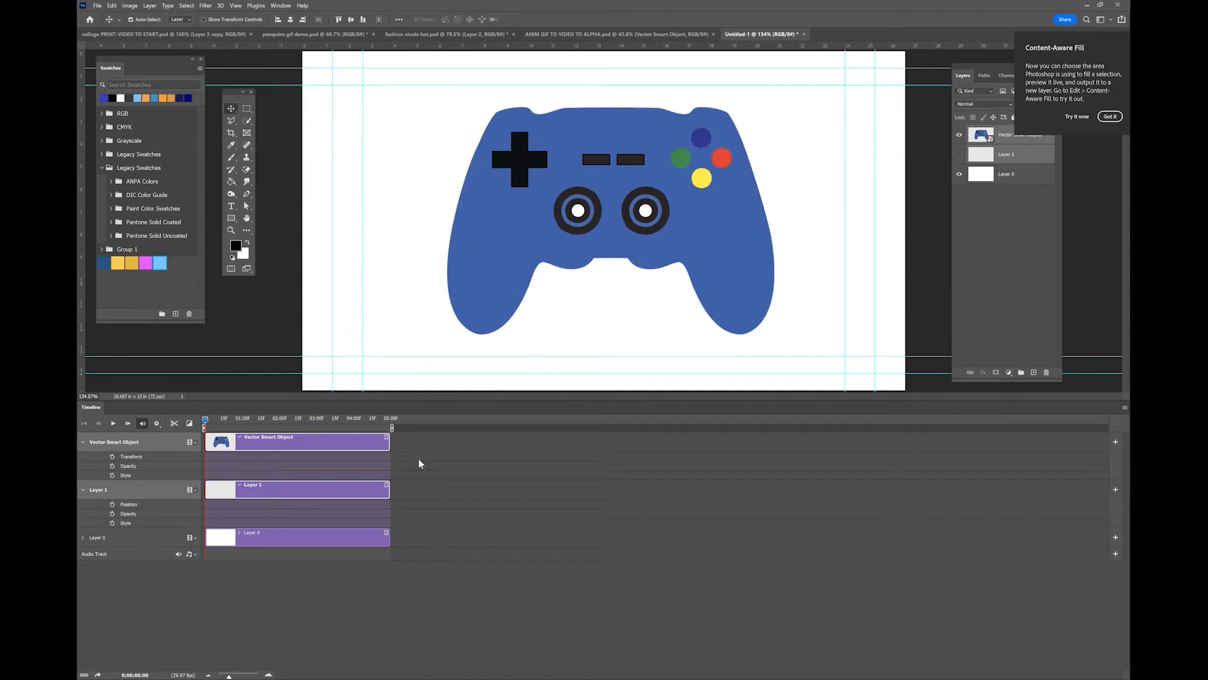
pyautogui.click(385, 436)
pyautogui.click(425, 426)
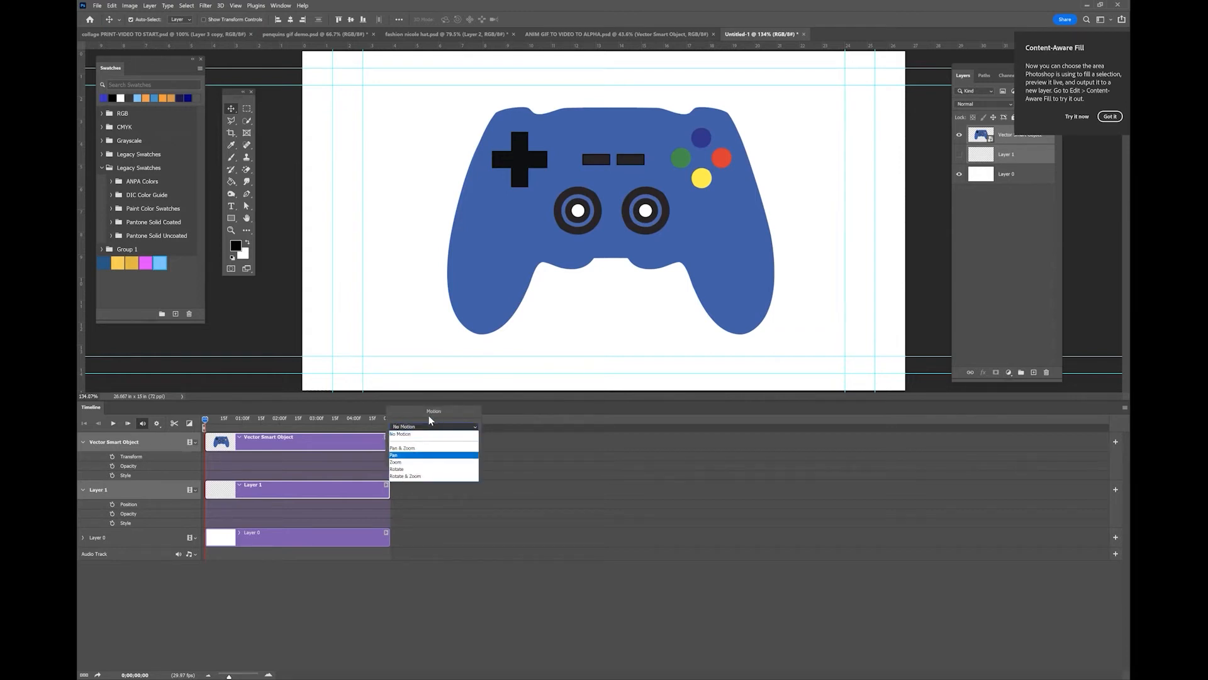
pyautogui.click(431, 407)
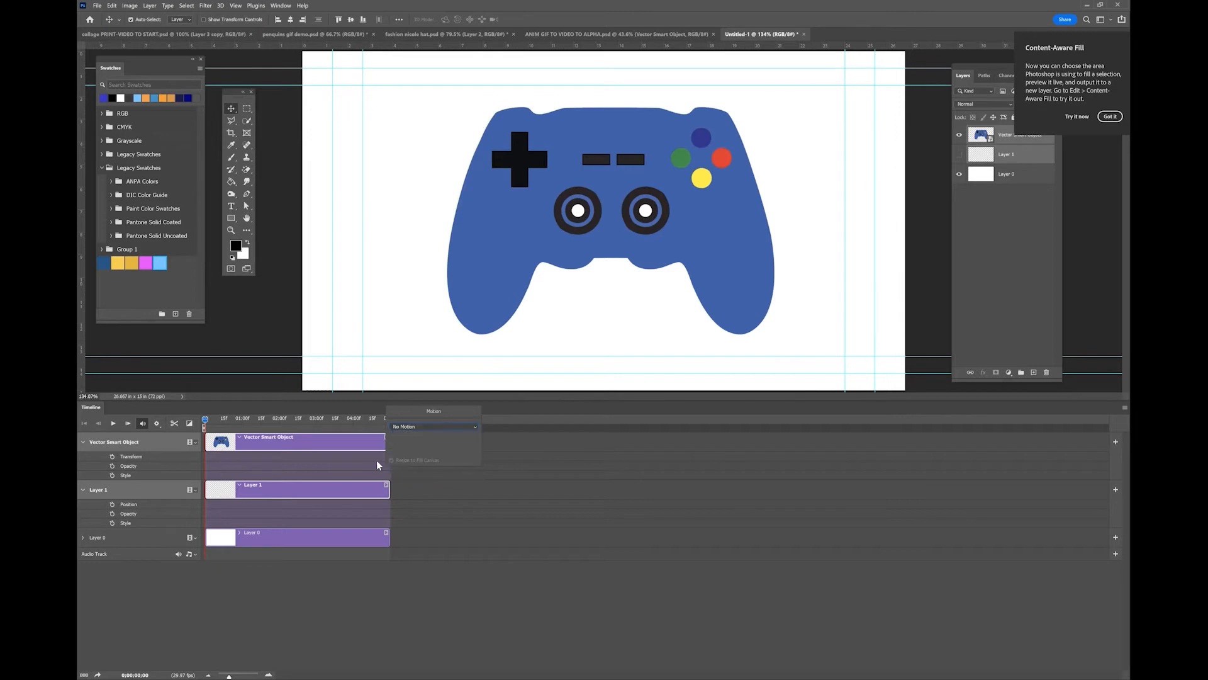
pyautogui.click(502, 472)
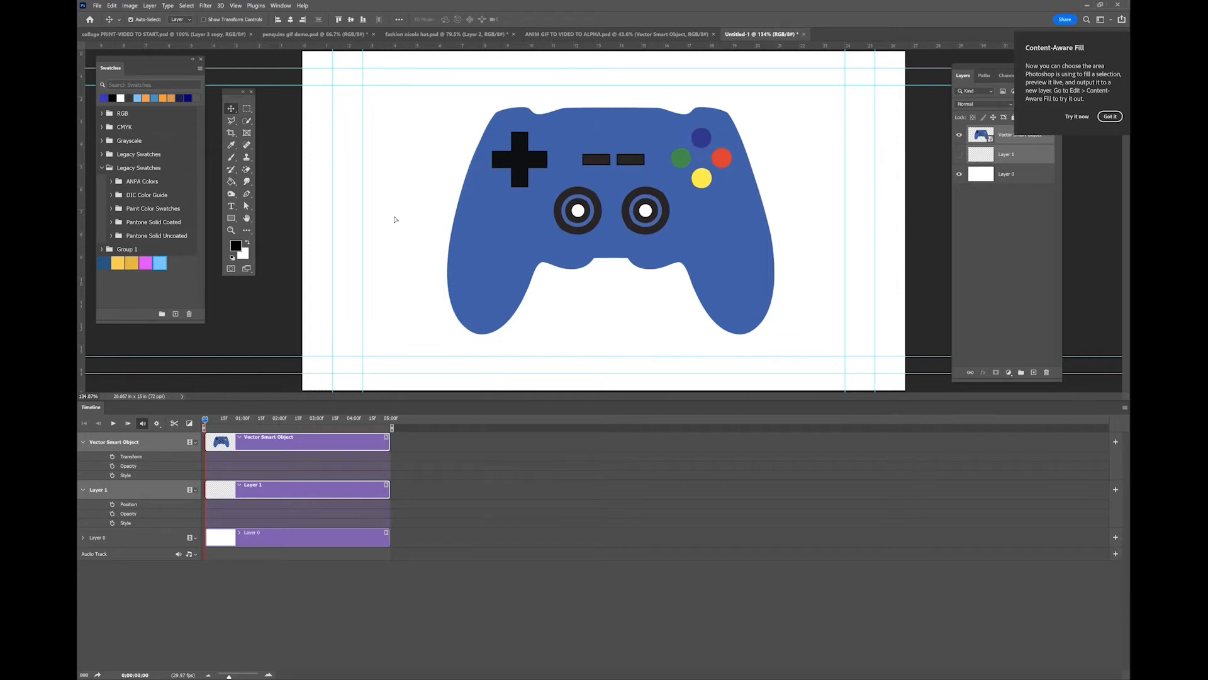
# Keyframe the controller's Transform mostly beyond the canvas's left edge at 0:00, and centre it on the canvas at 0:00:01:19
pyautogui.moveTo(305, 219)
pyautogui.mouseDown()
pyautogui.moveTo(289, 221)
pyautogui.moveTo(302, 221)
pyautogui.mouseUp()
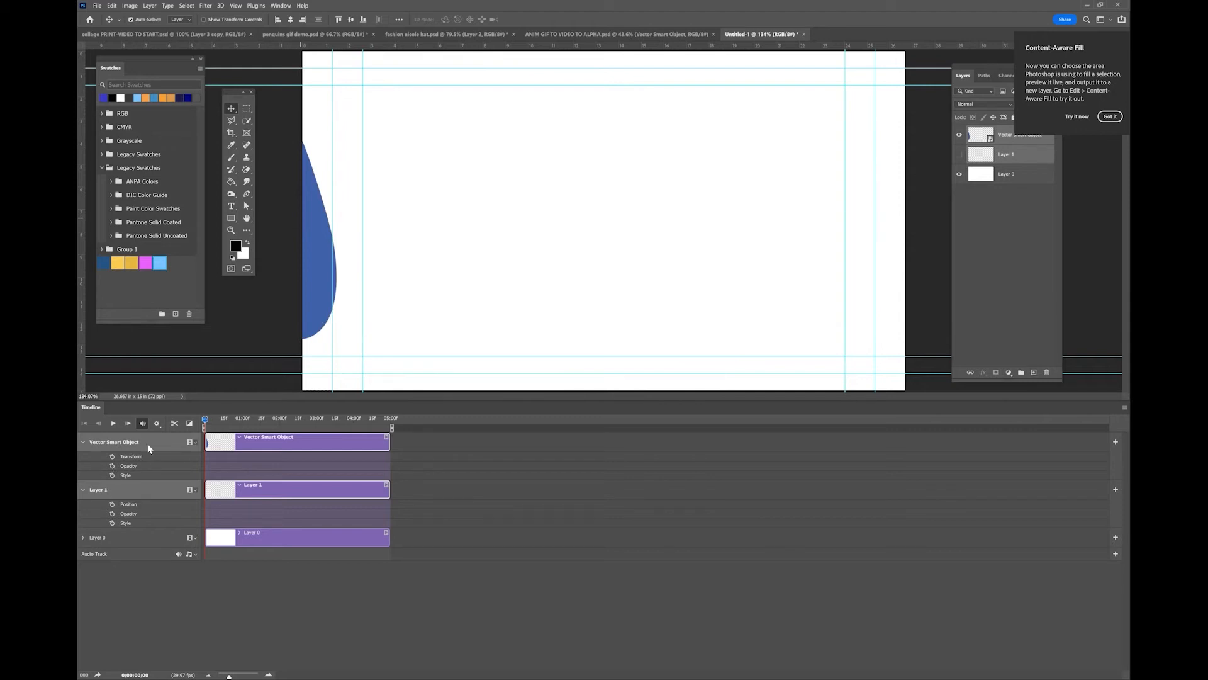
pyautogui.click(112, 456)
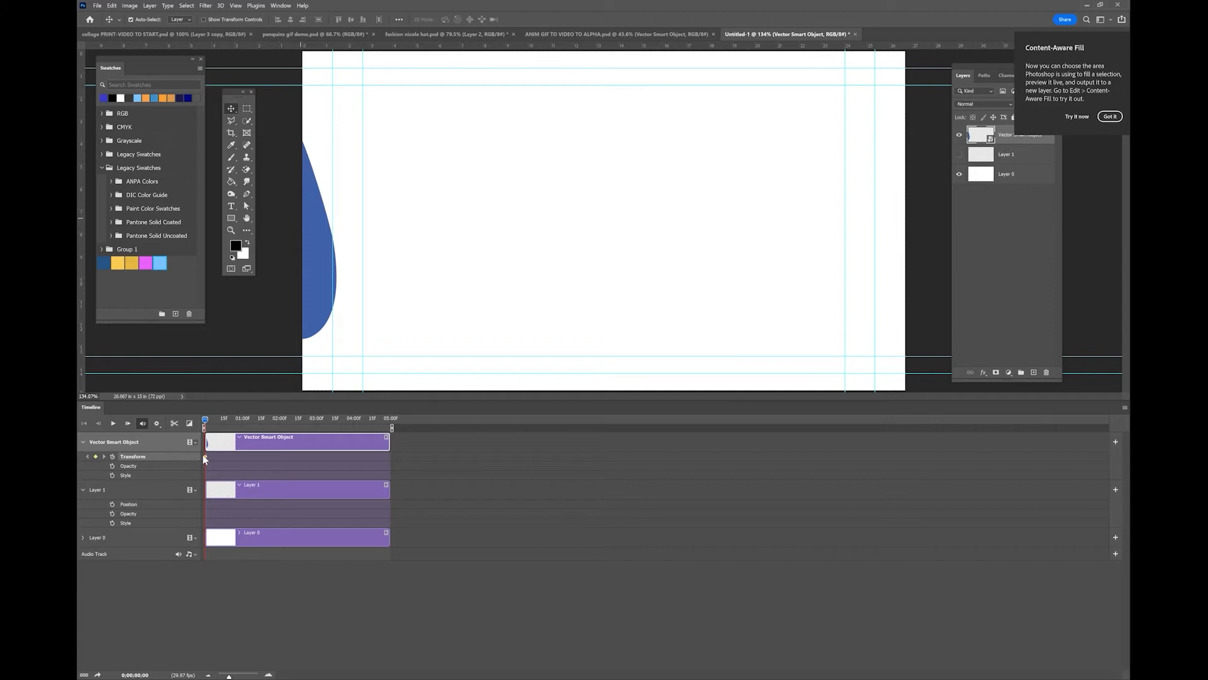
pyautogui.moveTo(223, 421); pyautogui.dragTo(266, 430)
pyautogui.moveTo(729, 266); pyautogui.dragTo(728, 266)
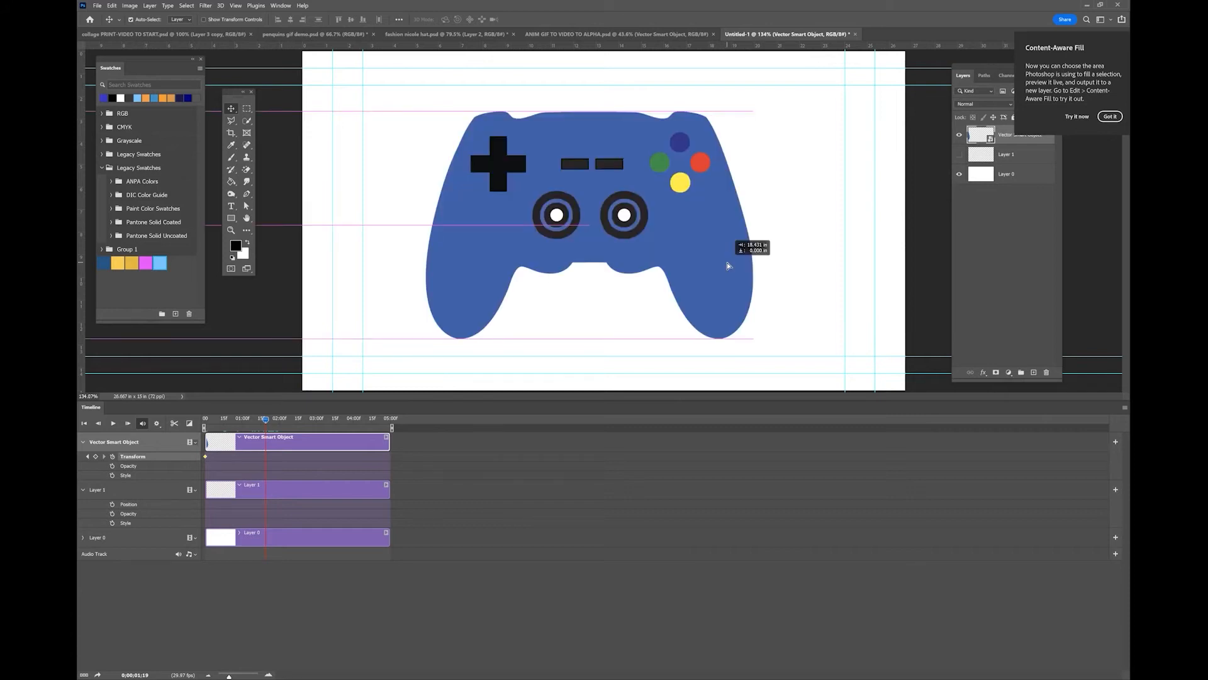
pyautogui.moveTo(728, 266); pyautogui.dragTo(729, 264)
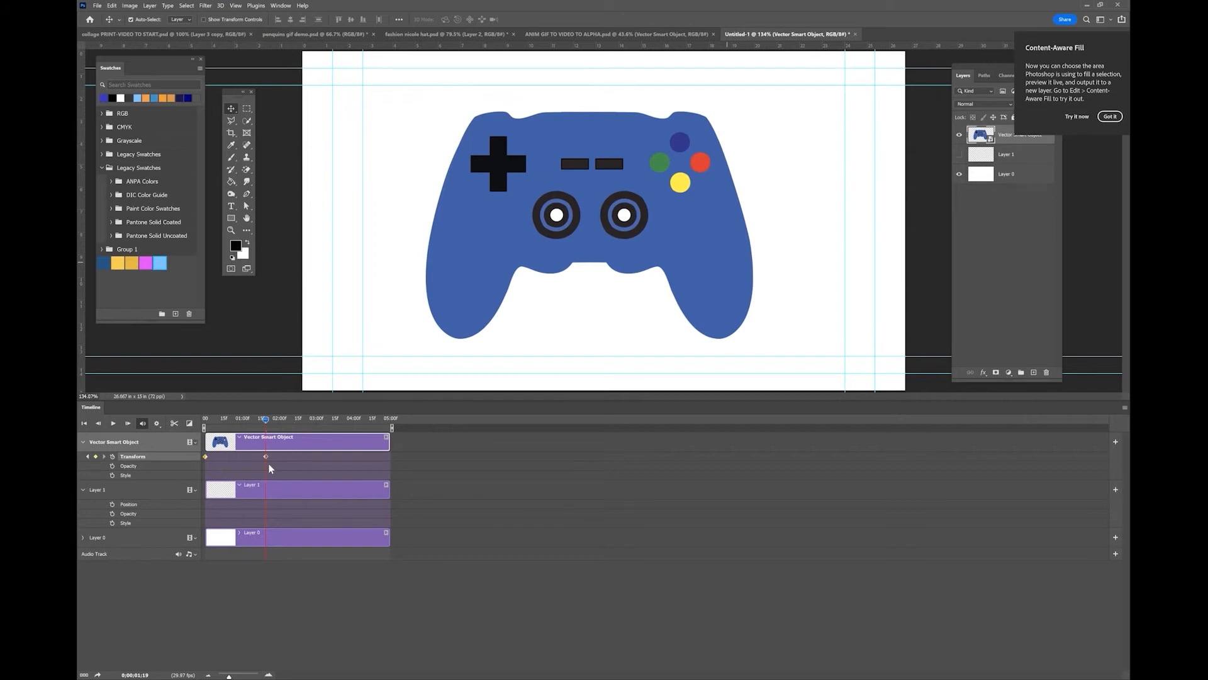
# Add a Transform keyframe holding the centred controller shortly before 03:00f, and move the controller mostly beyond the right edge at 0:00:04:28
pyautogui.moveTo(265, 420); pyautogui.dragTo(307, 423)
pyautogui.click(95, 457)
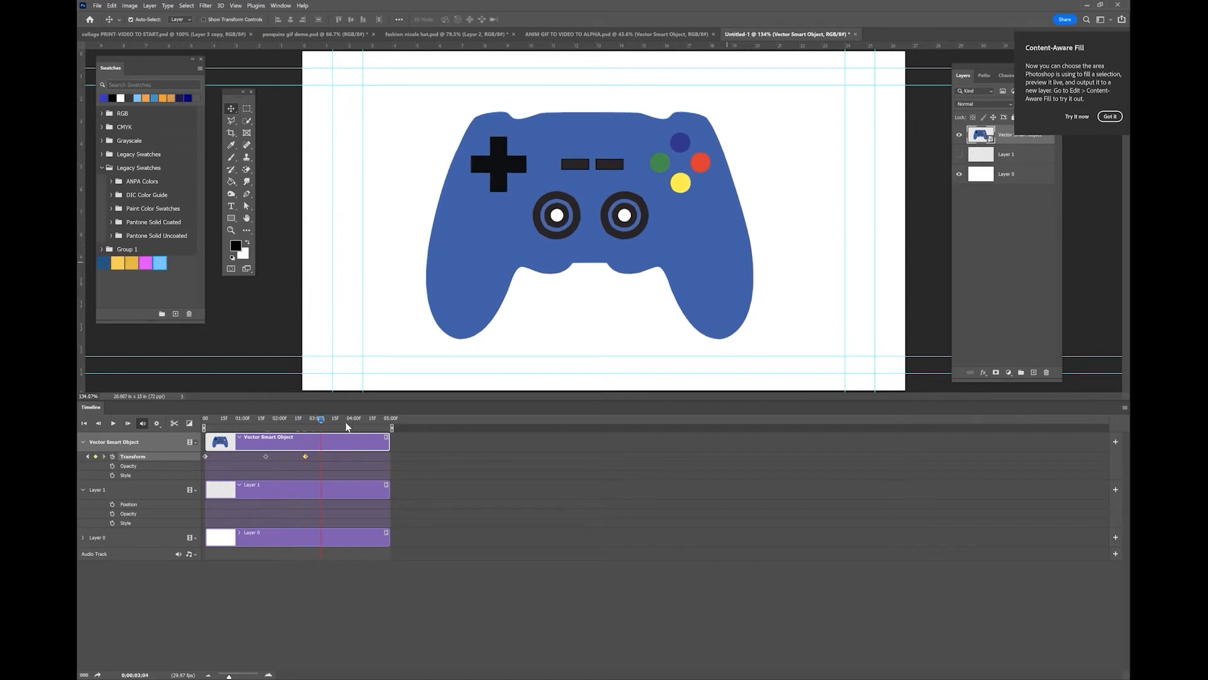
pyautogui.moveTo(386, 420); pyautogui.dragTo(388, 420)
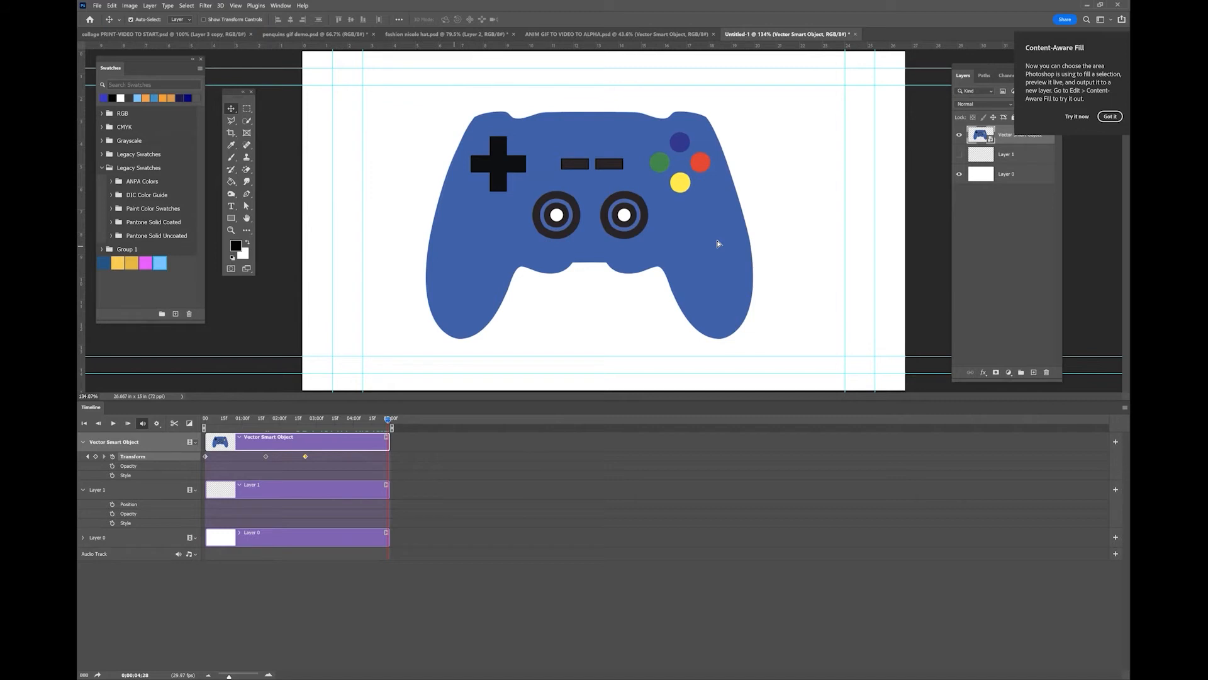
pyautogui.moveTo(862, 258); pyautogui.dragTo(878, 255)
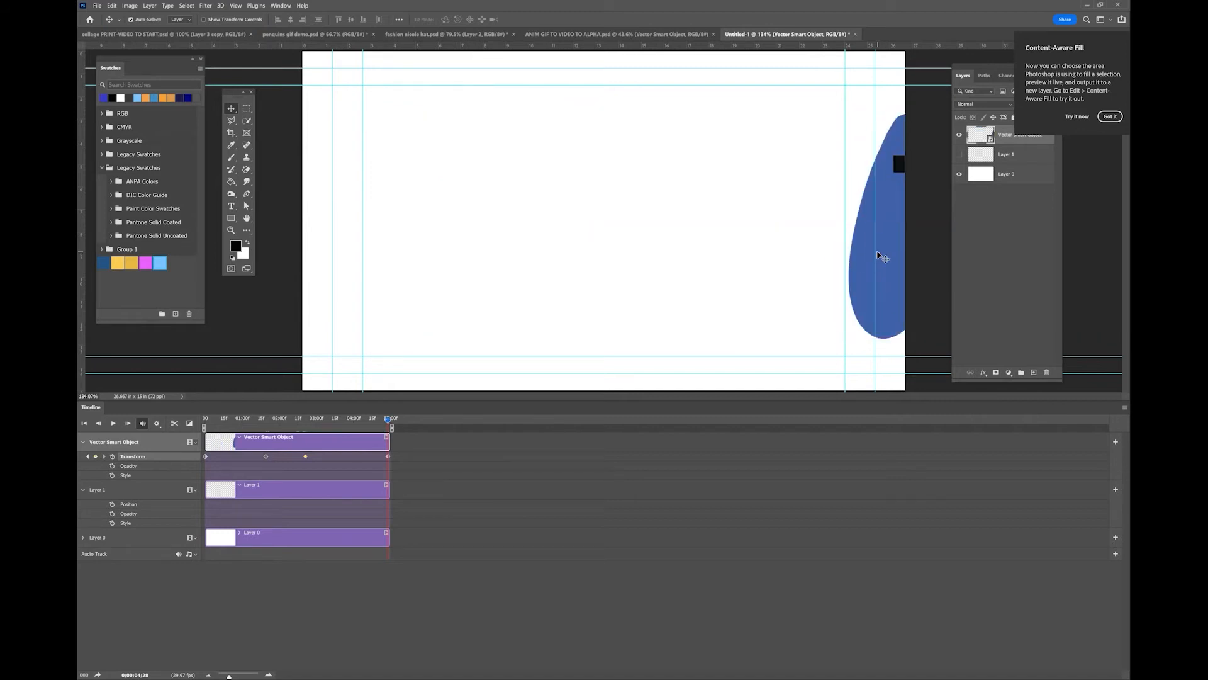
# Play the controller animation from the beginning to check it, and return the playhead to the start
pyautogui.click(84, 423)
pyautogui.click(114, 425)
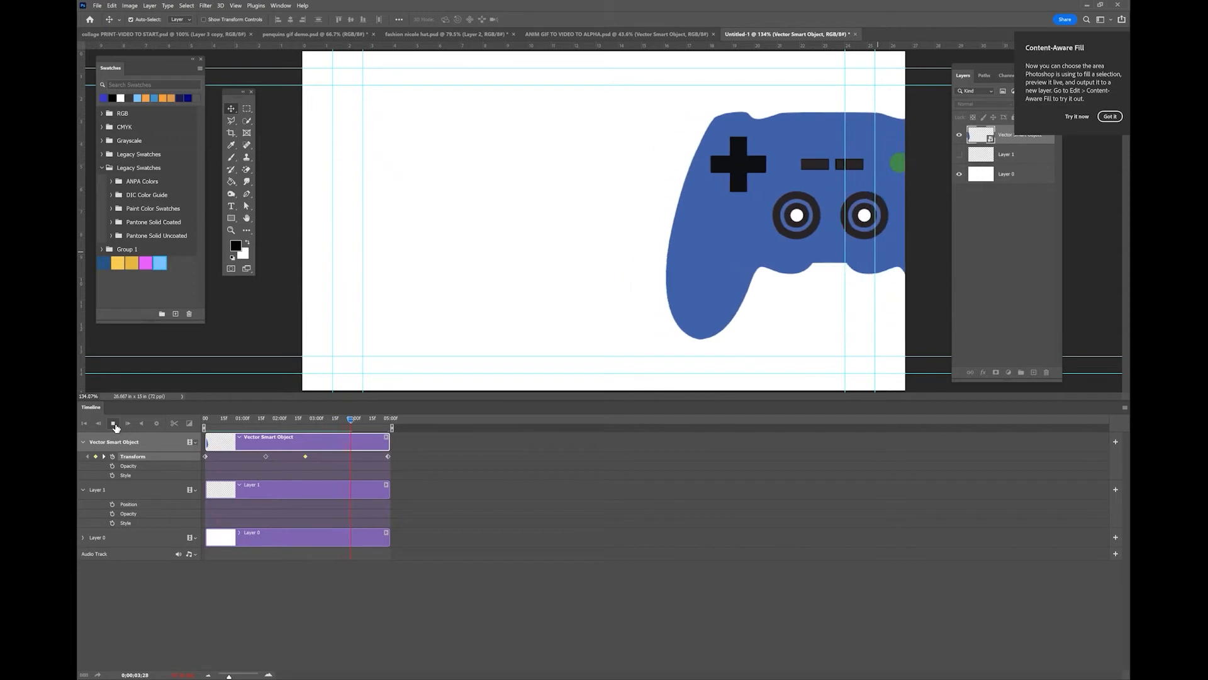
pyautogui.click(114, 425)
pyautogui.click(114, 424)
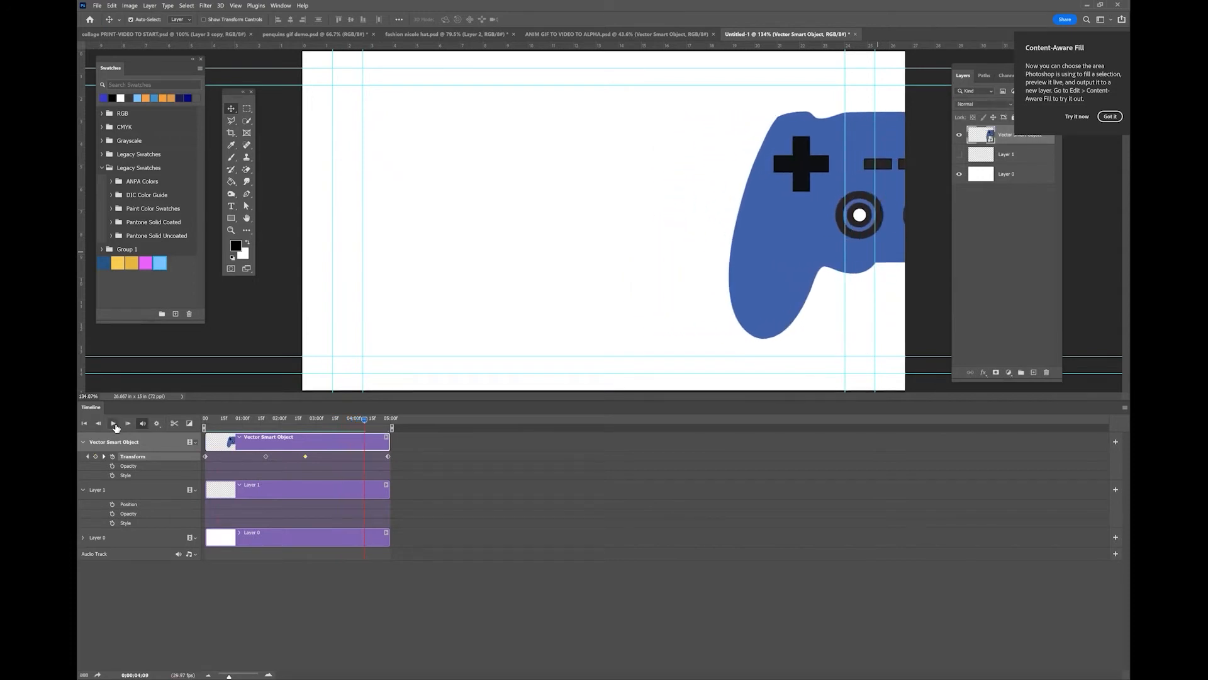
pyautogui.moveTo(364, 417); pyautogui.dragTo(198, 433)
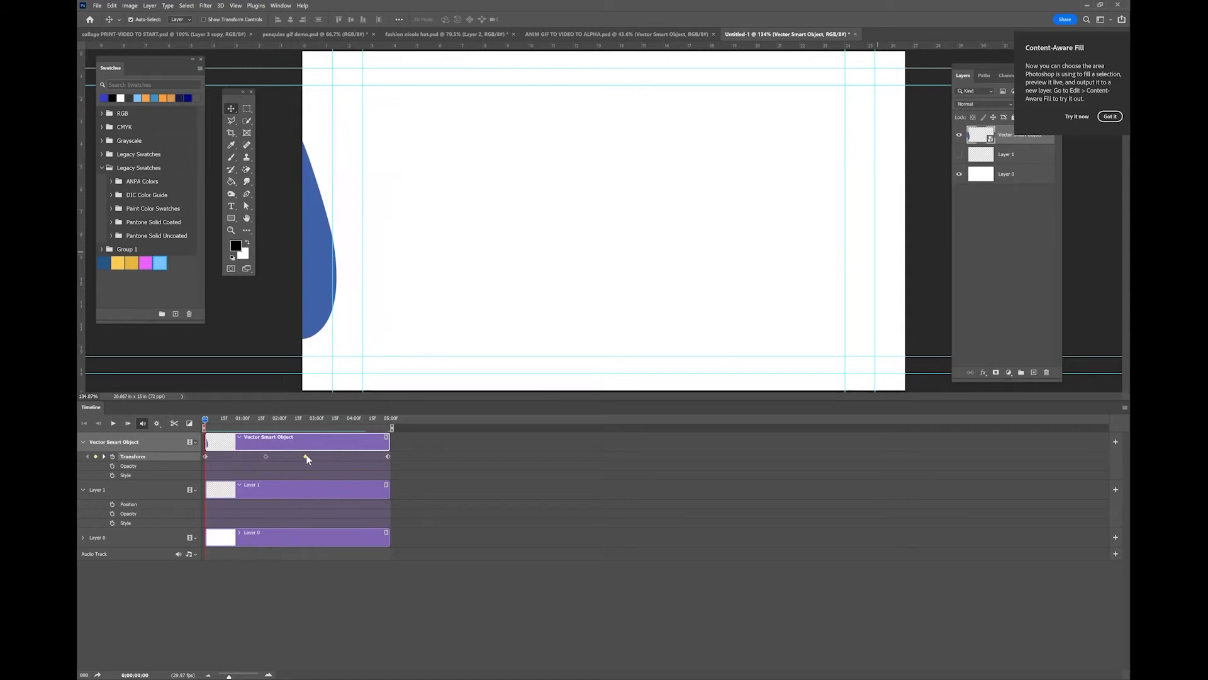
# Spread the two middle Transform keyframes to just before 15f and just after 04:00f, and preview the faster entrance and exit
pyautogui.moveTo(306, 456); pyautogui.dragTo(364, 456)
pyautogui.moveTo(266, 457); pyautogui.dragTo(221, 456)
pyautogui.click(116, 425)
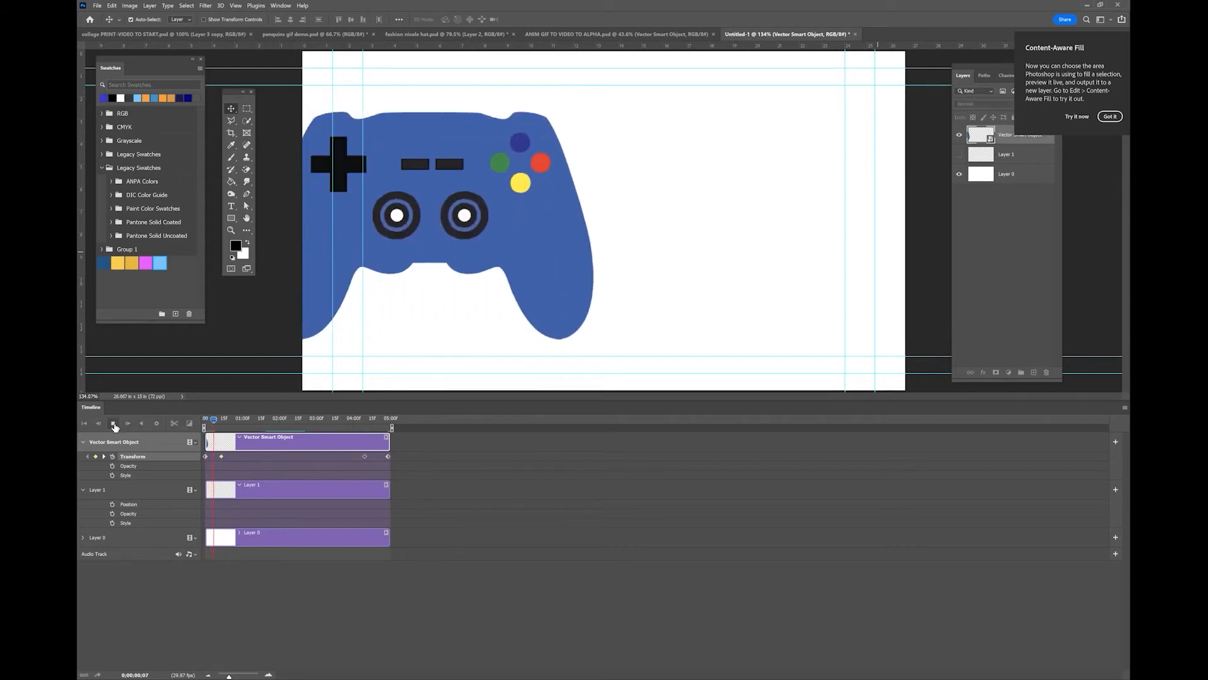
pyautogui.click(230, 422)
pyautogui.click(359, 420)
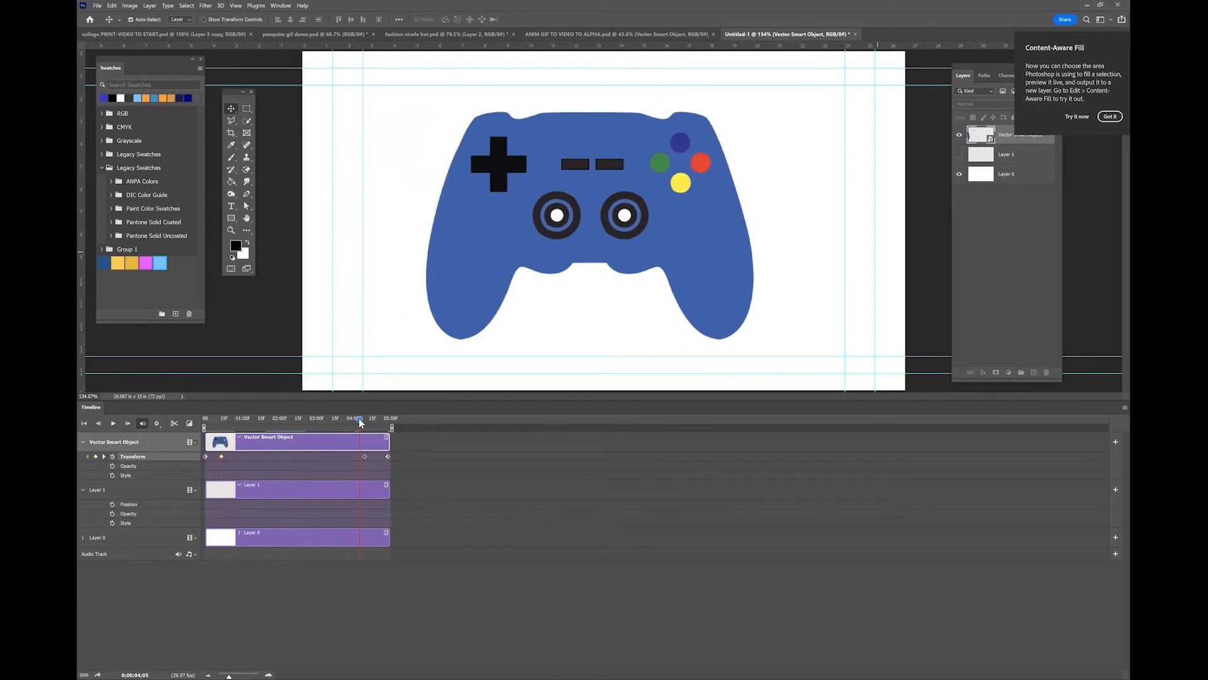
pyautogui.press('space')
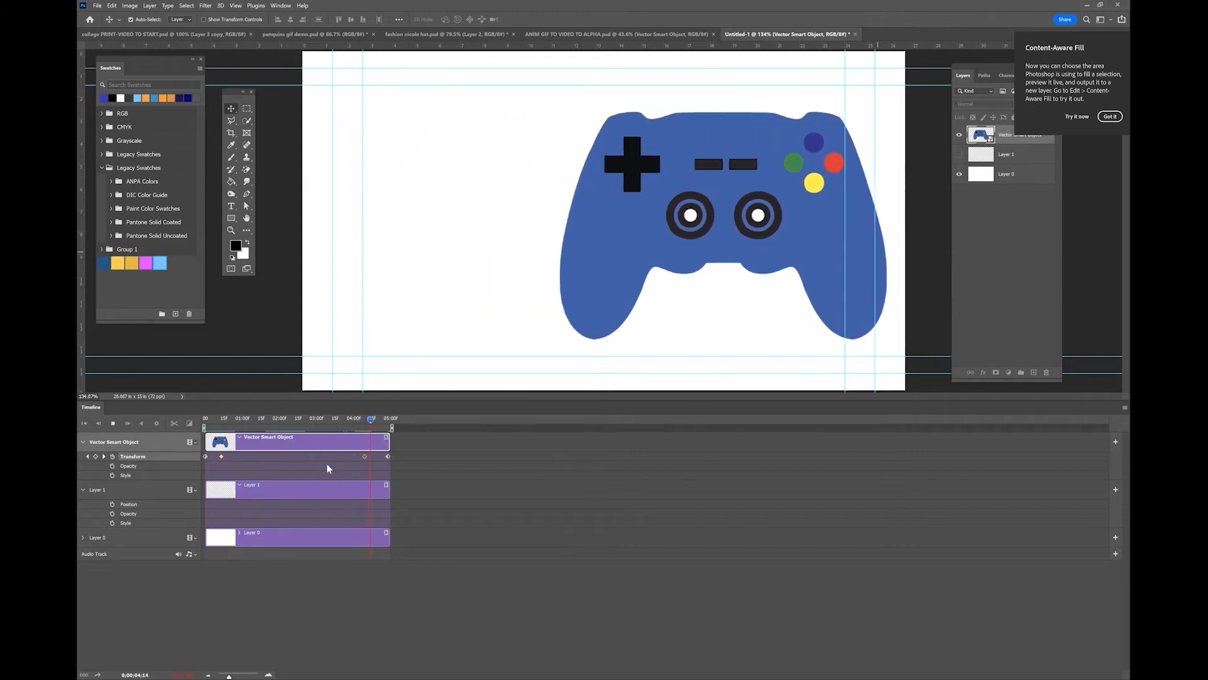
pyautogui.click(376, 417)
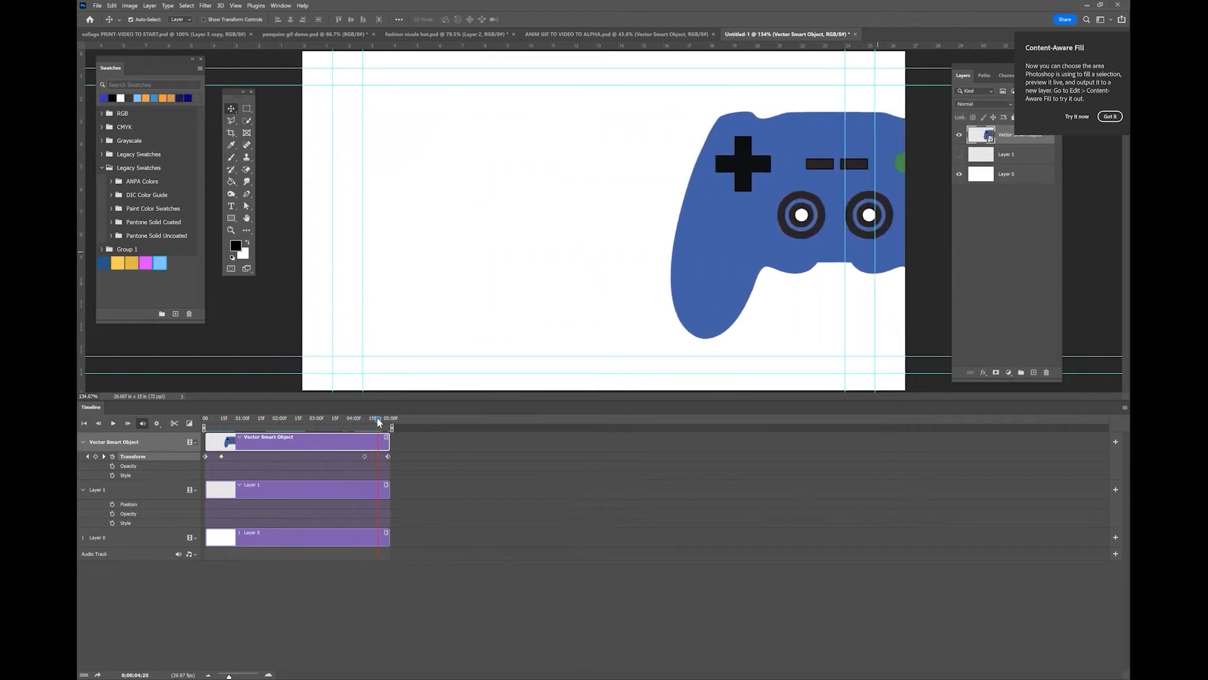
pyautogui.press('space')
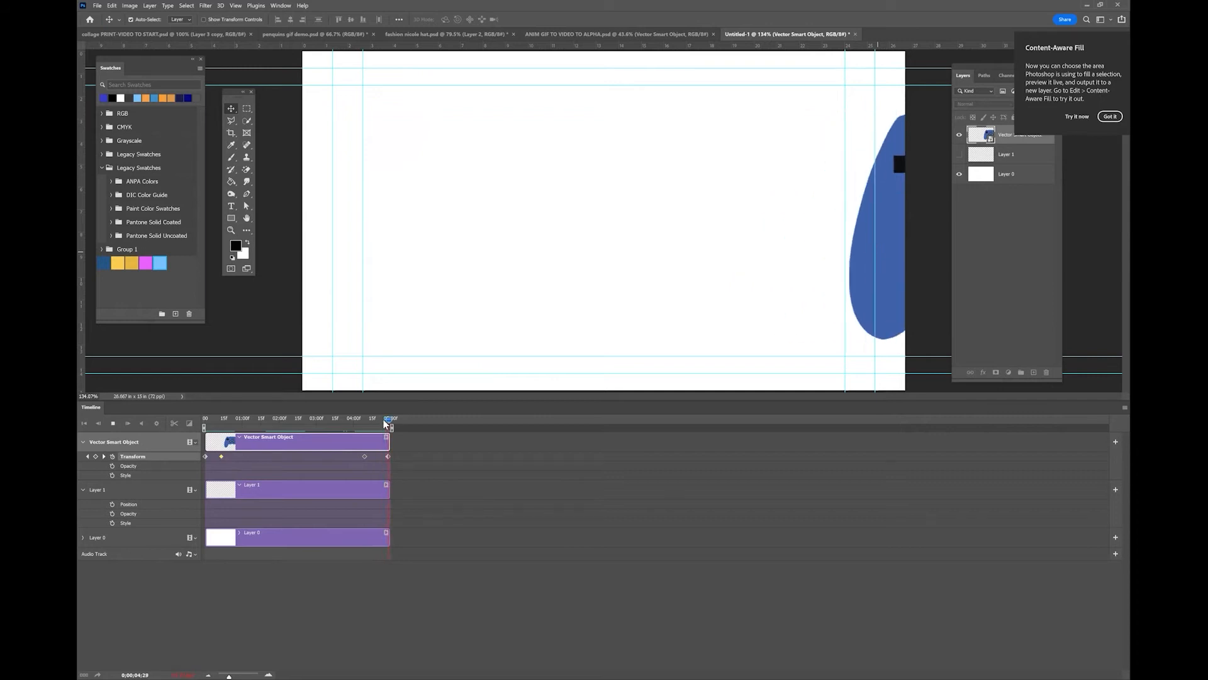
pyautogui.click(384, 420)
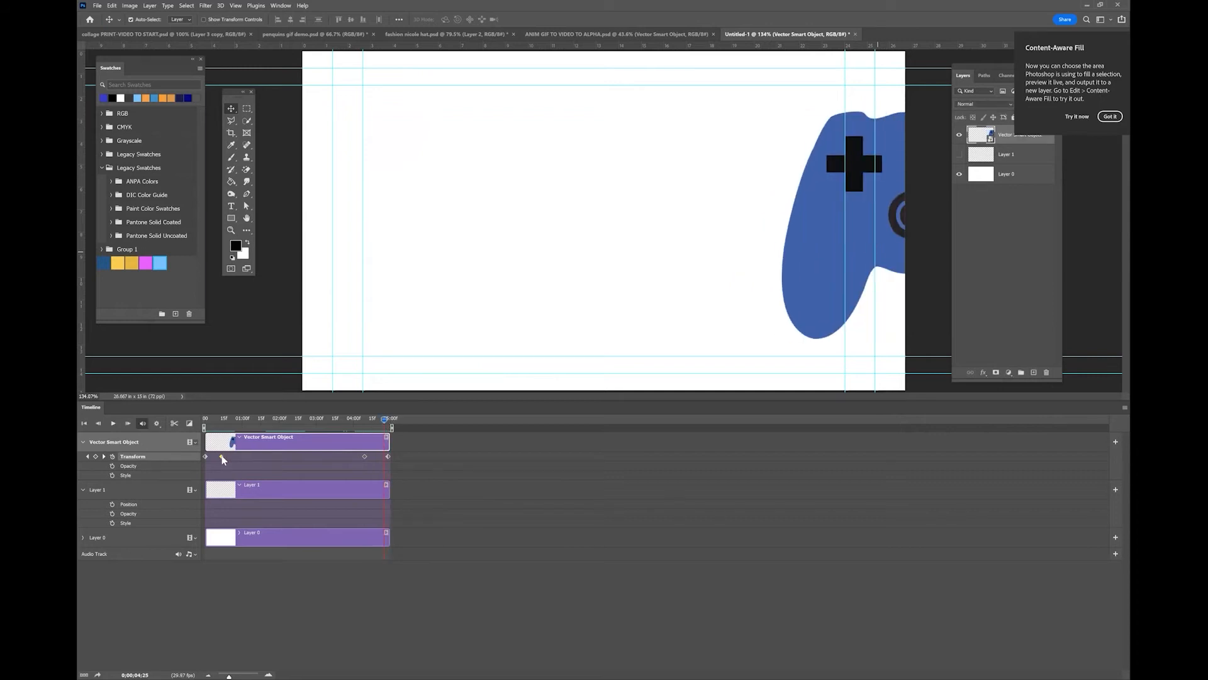
# Move the two middle Transform keyframes closer together, to about 01:16f and 02:15f
pyautogui.moveTo(221, 457); pyautogui.dragTo(259, 456)
pyautogui.moveTo(364, 457); pyautogui.dragTo(297, 455)
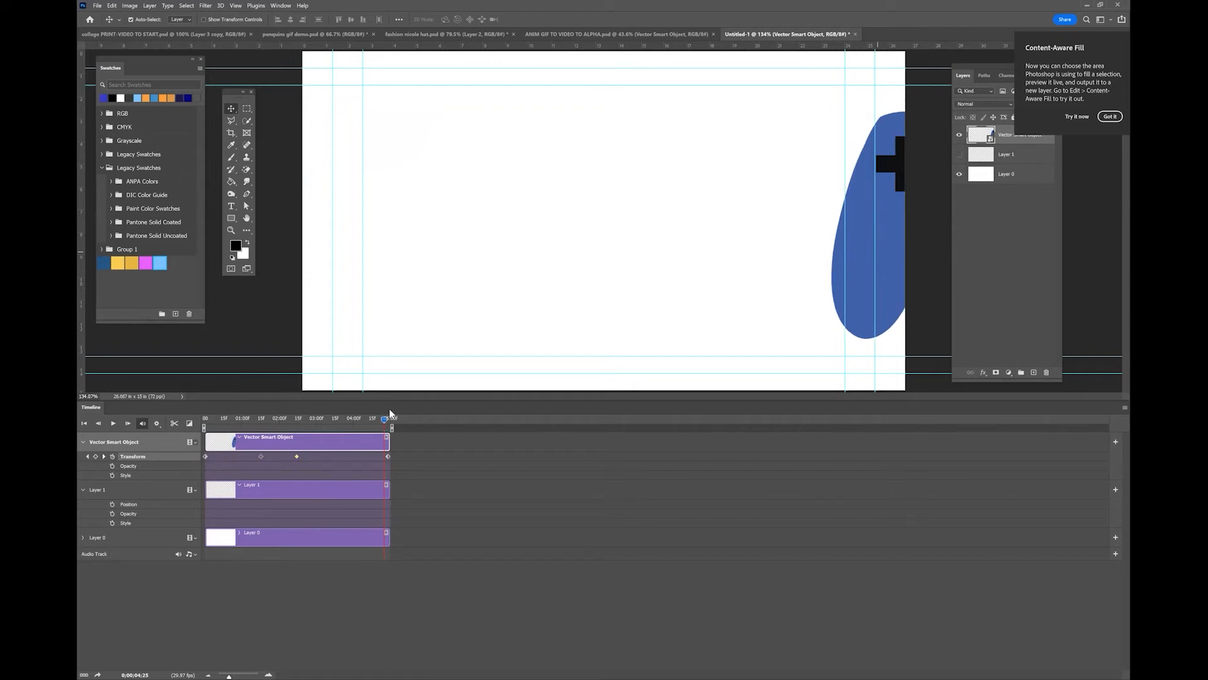
# Save the document on the computer as TWEEN DEMO in WCC > ITECH > CURRICULUM > DESIGN > VIDEOS, keeping Maximize Compatibility on
pyautogui.hotkey('ctrl', 's')
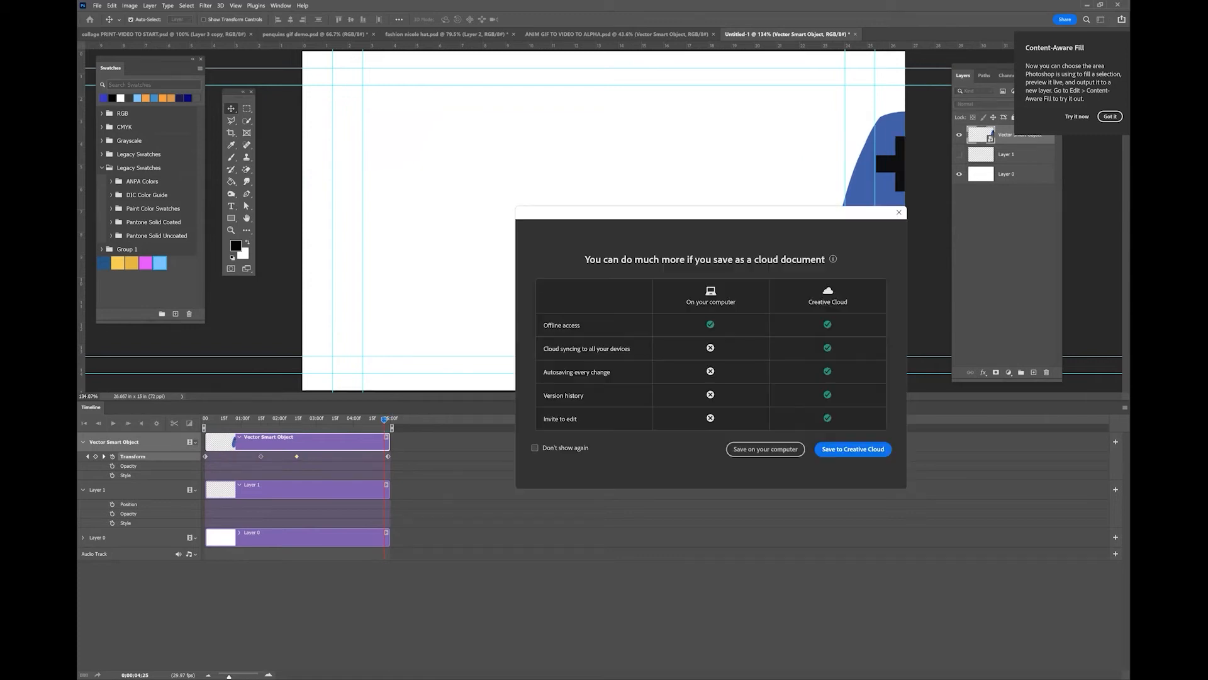
pyautogui.click(767, 454)
pyautogui.write('TWEEN DEMO')
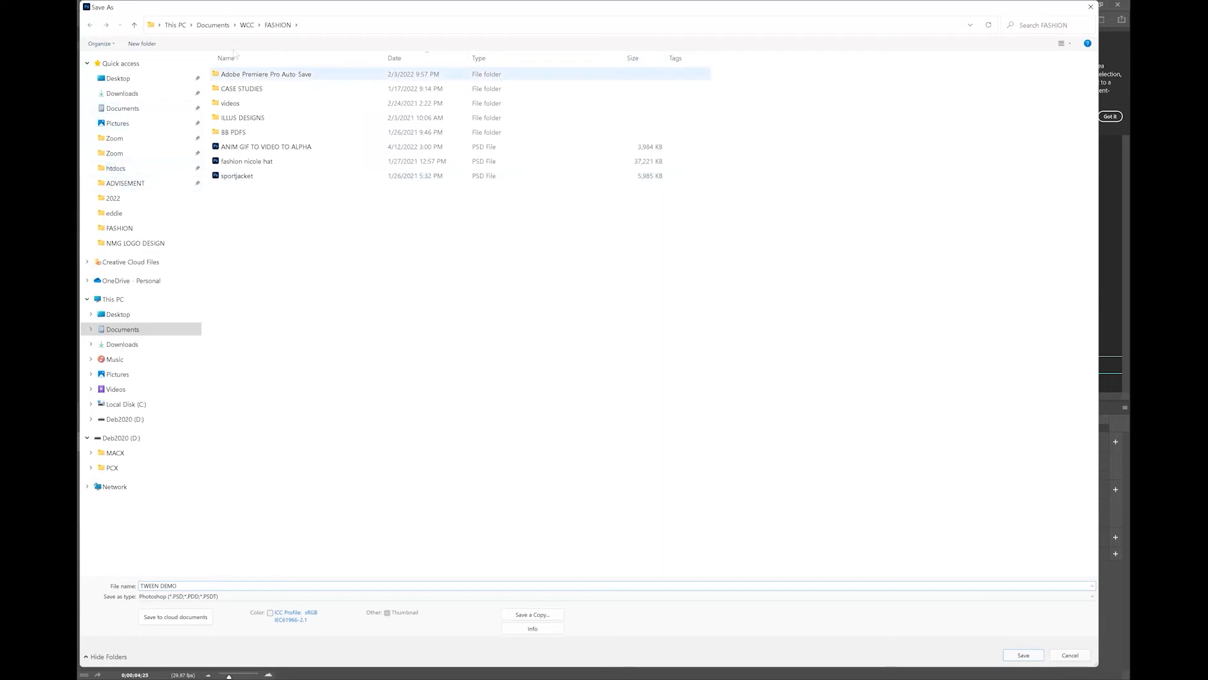
pyautogui.doubleClick(230, 276)
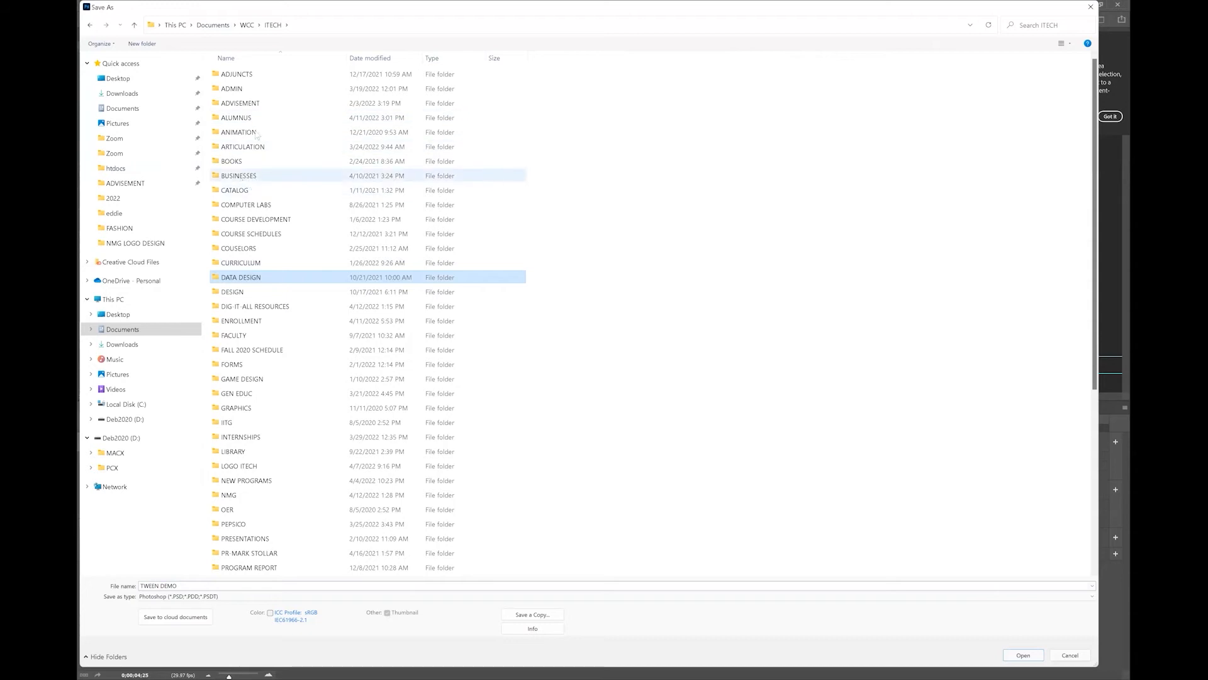
pyautogui.doubleClick(254, 263)
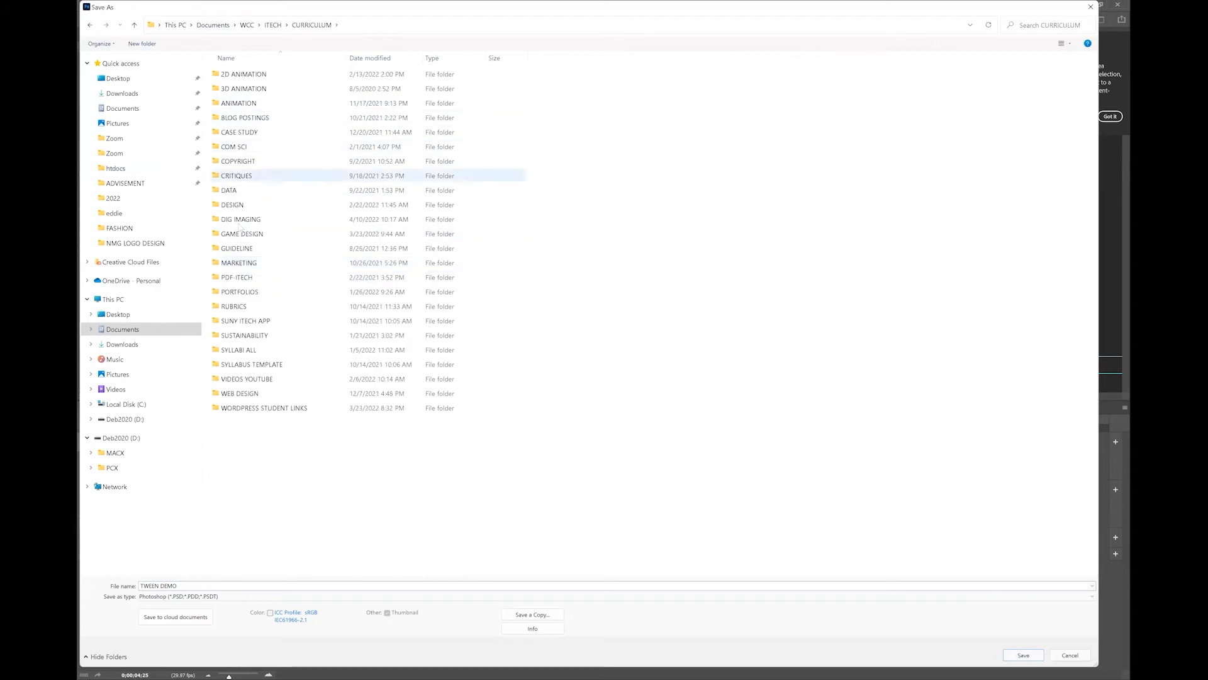
pyautogui.doubleClick(251, 206)
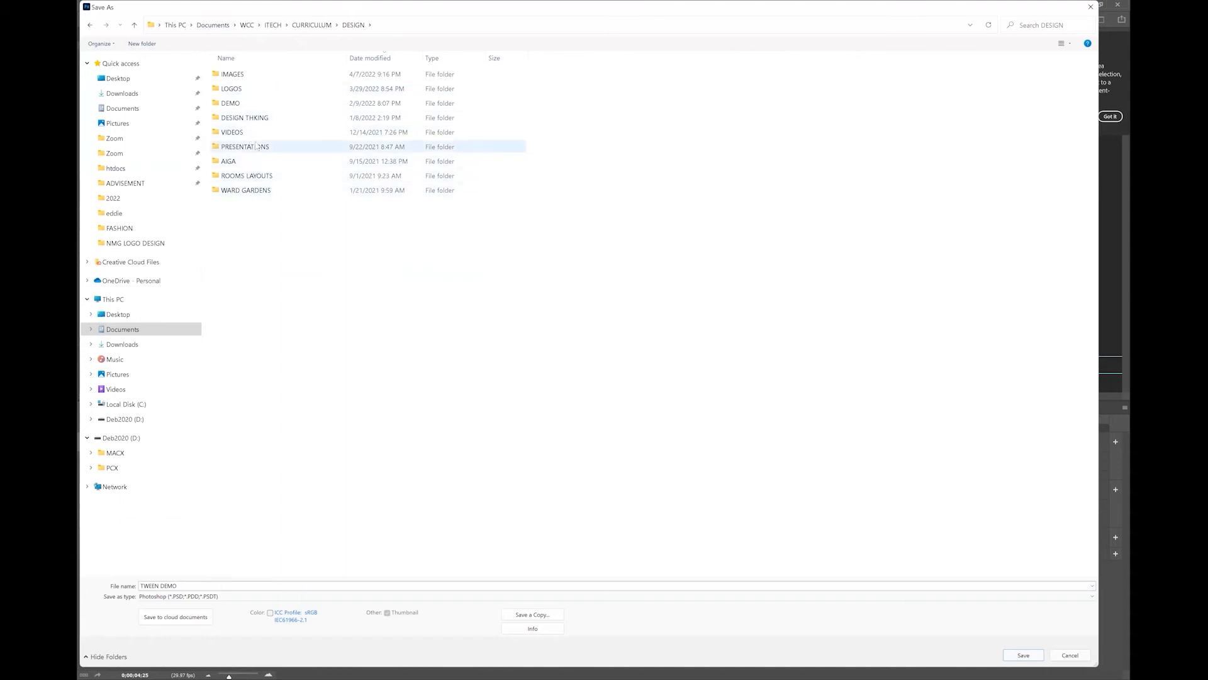
pyautogui.doubleClick(231, 132)
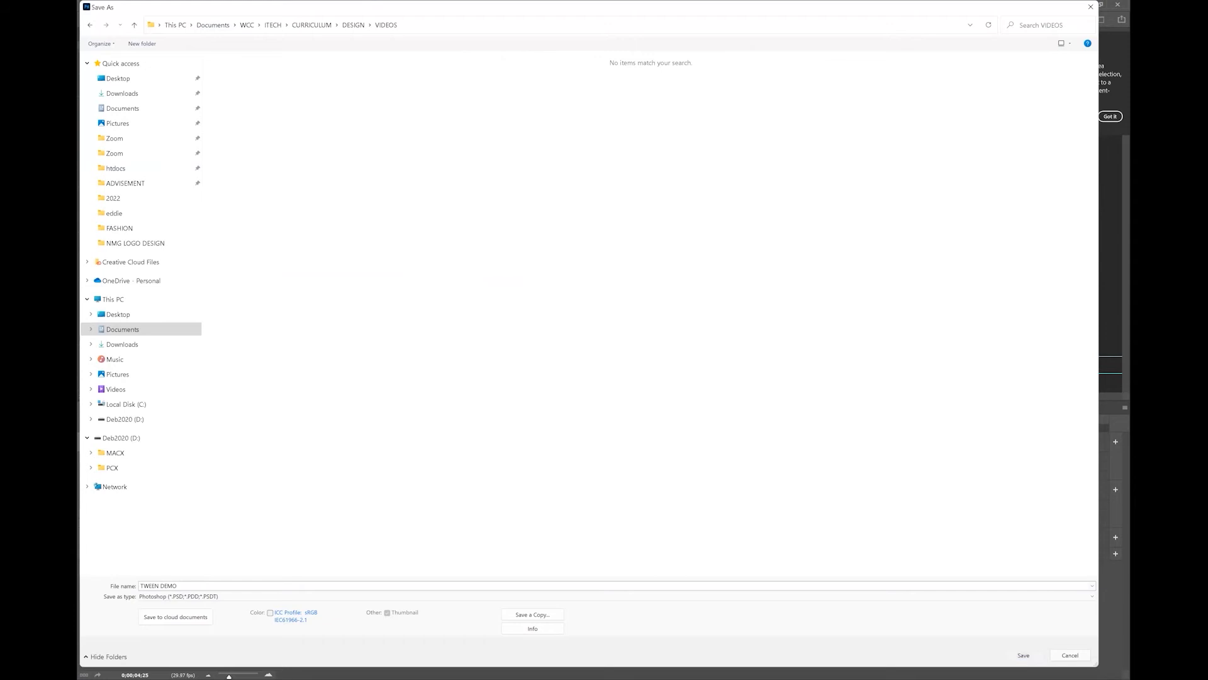
pyautogui.press('Return')
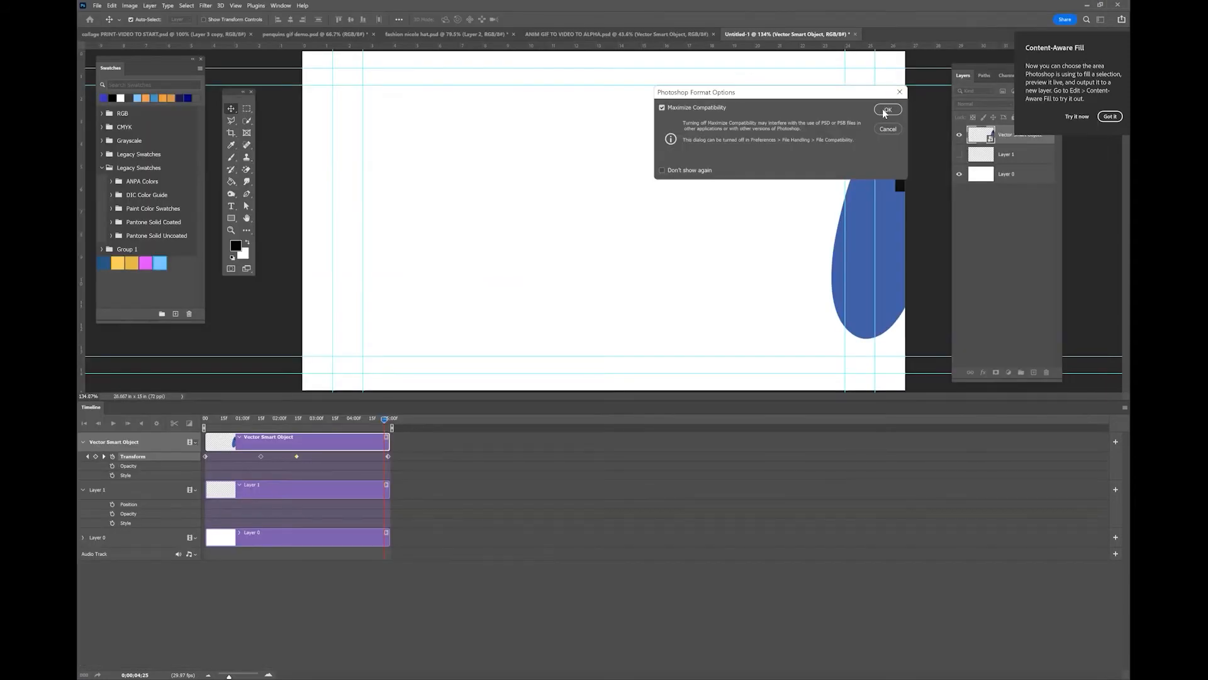
pyautogui.click(880, 111)
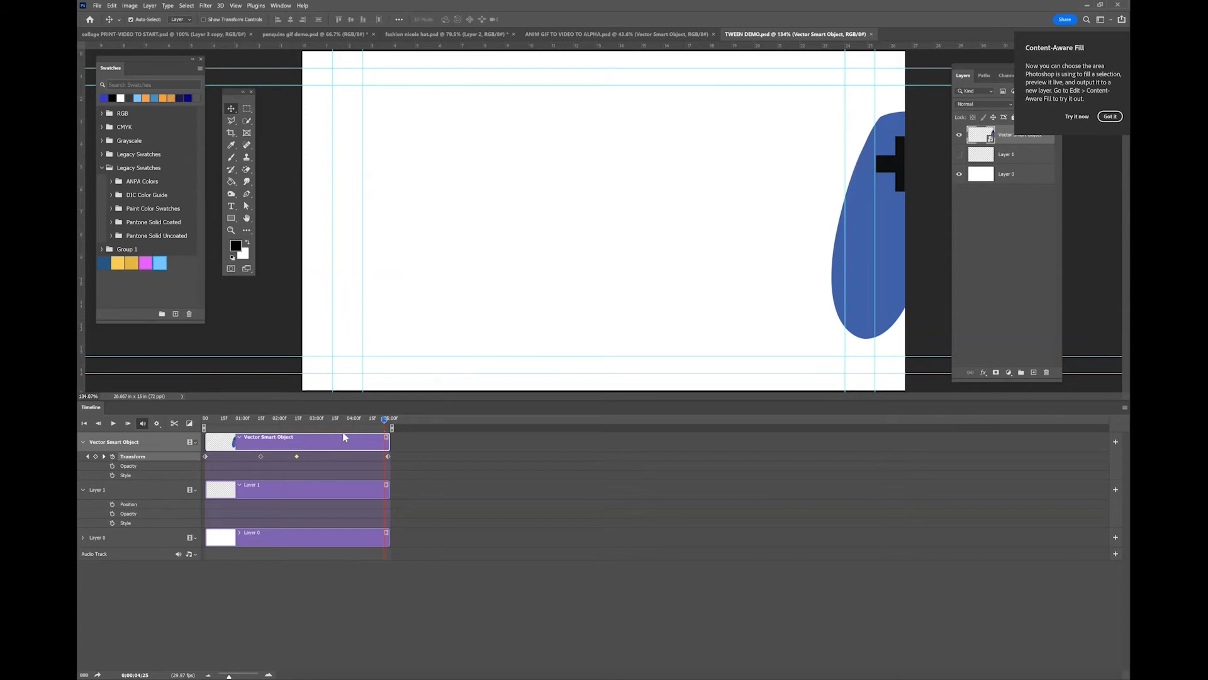
# Step through the four Transform keyframes and scrub between them to examine where the controller enters, holds and exits
pyautogui.moveTo(385, 421); pyautogui.dragTo(262, 432)
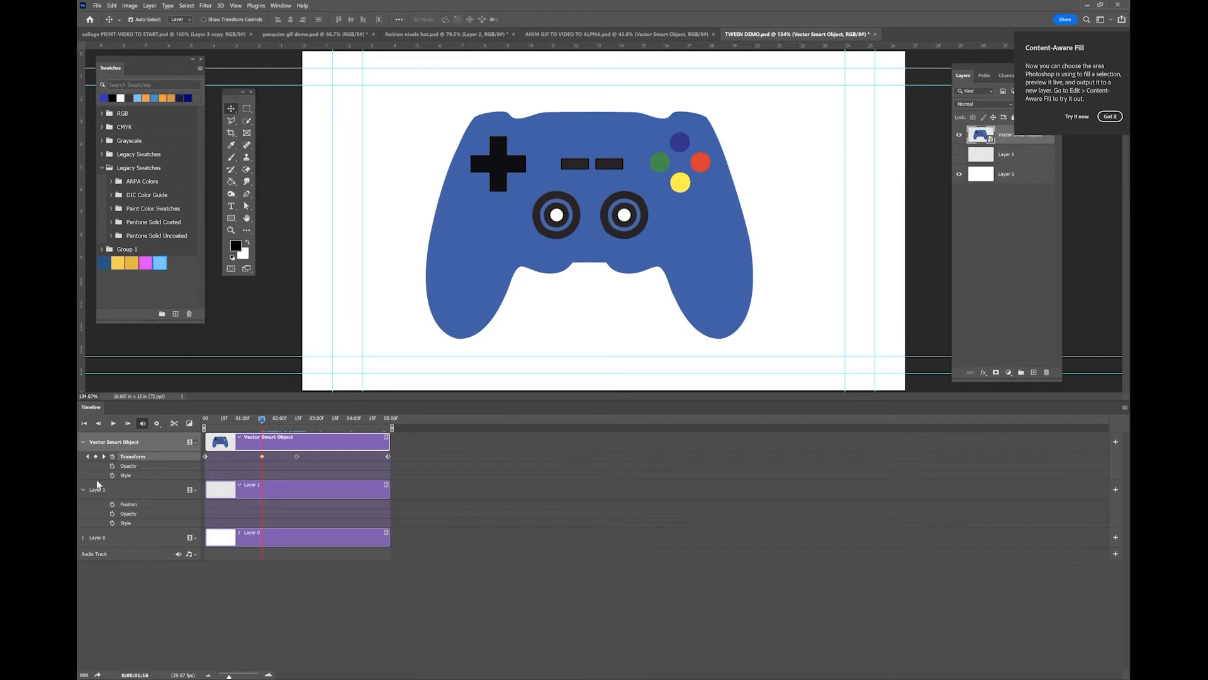
pyautogui.click(89, 455)
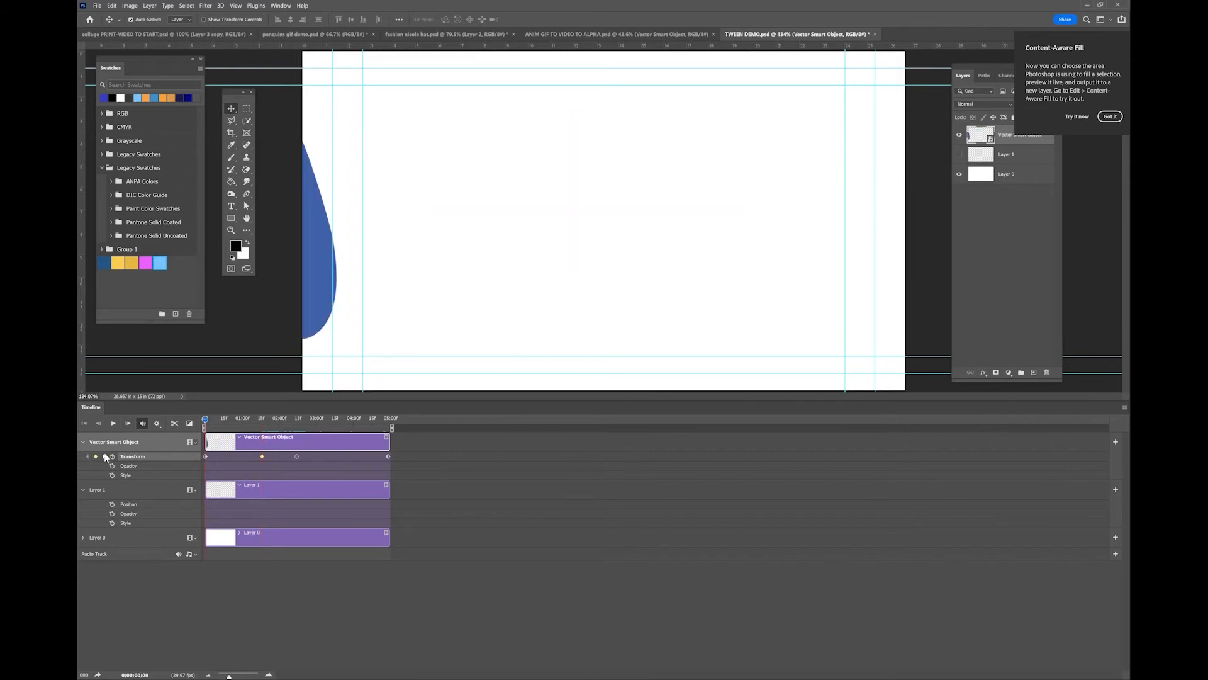
pyautogui.click(103, 455)
pyautogui.click(103, 455)
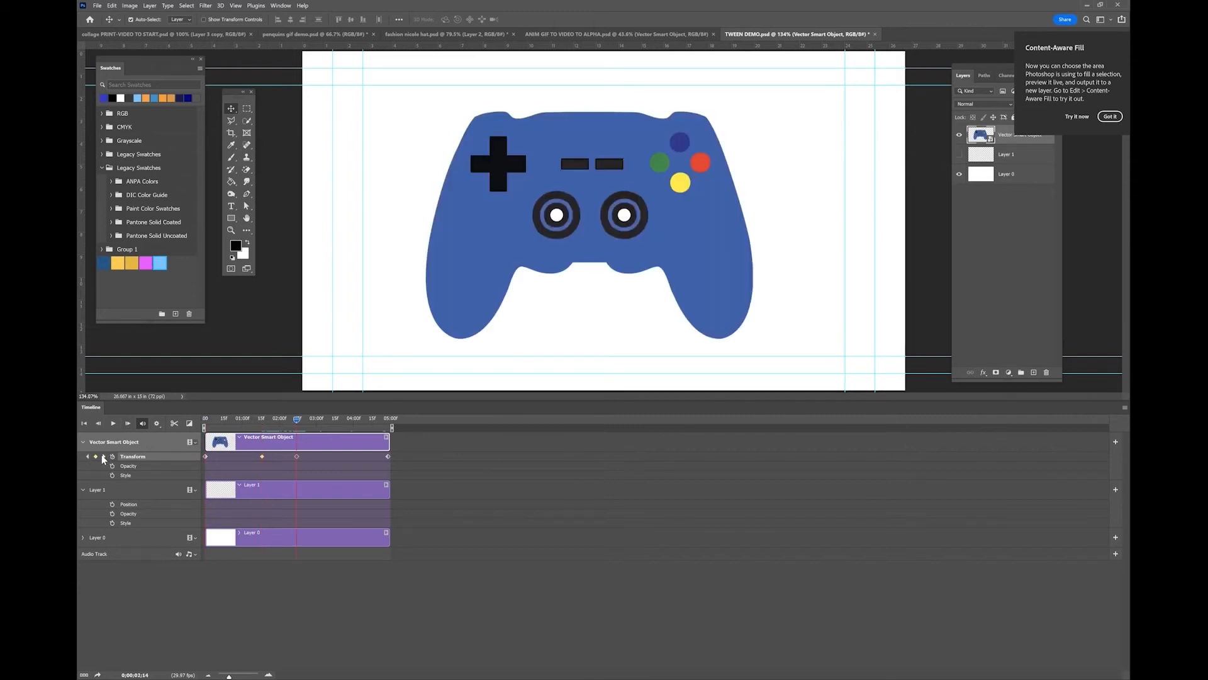
pyautogui.click(102, 456)
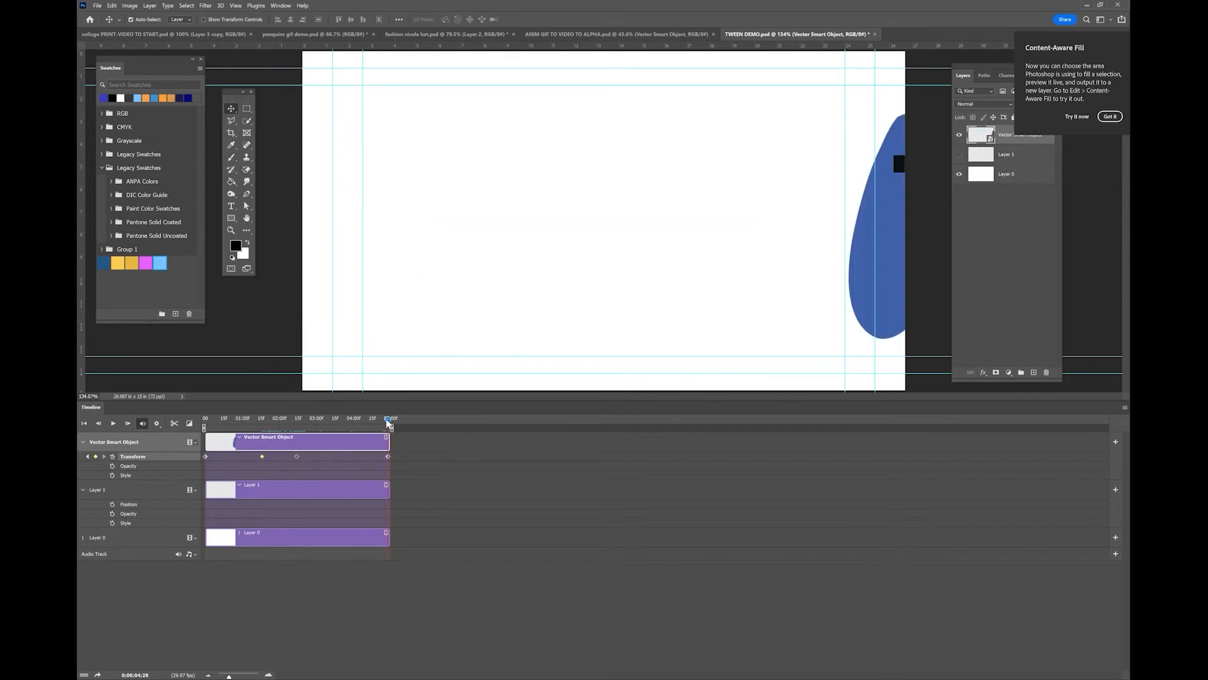
pyautogui.moveTo(354, 422); pyautogui.dragTo(301, 436)
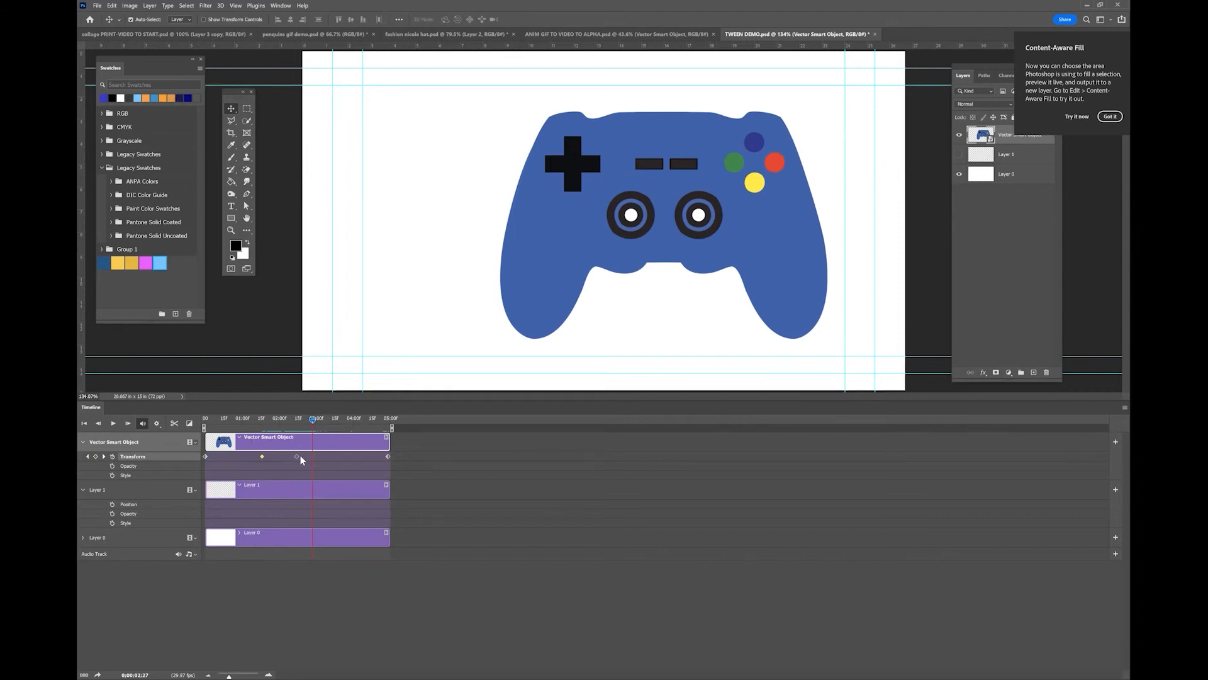
pyautogui.moveTo(313, 419); pyautogui.dragTo(285, 433)
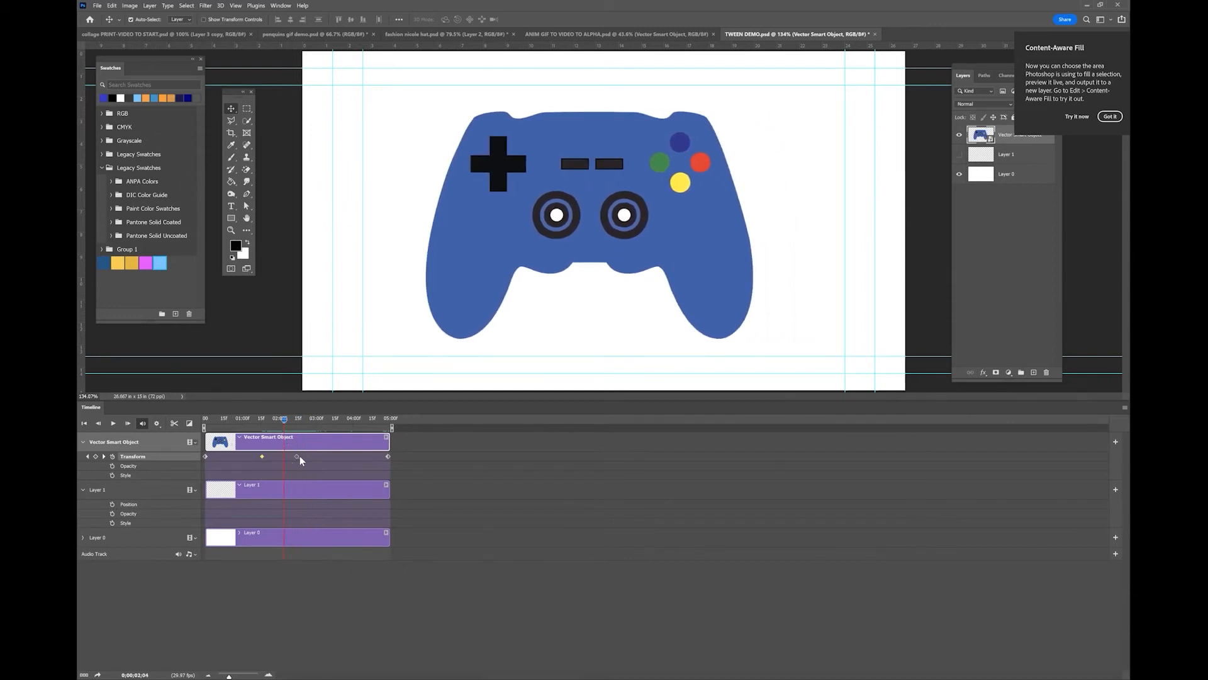
pyautogui.click(88, 456)
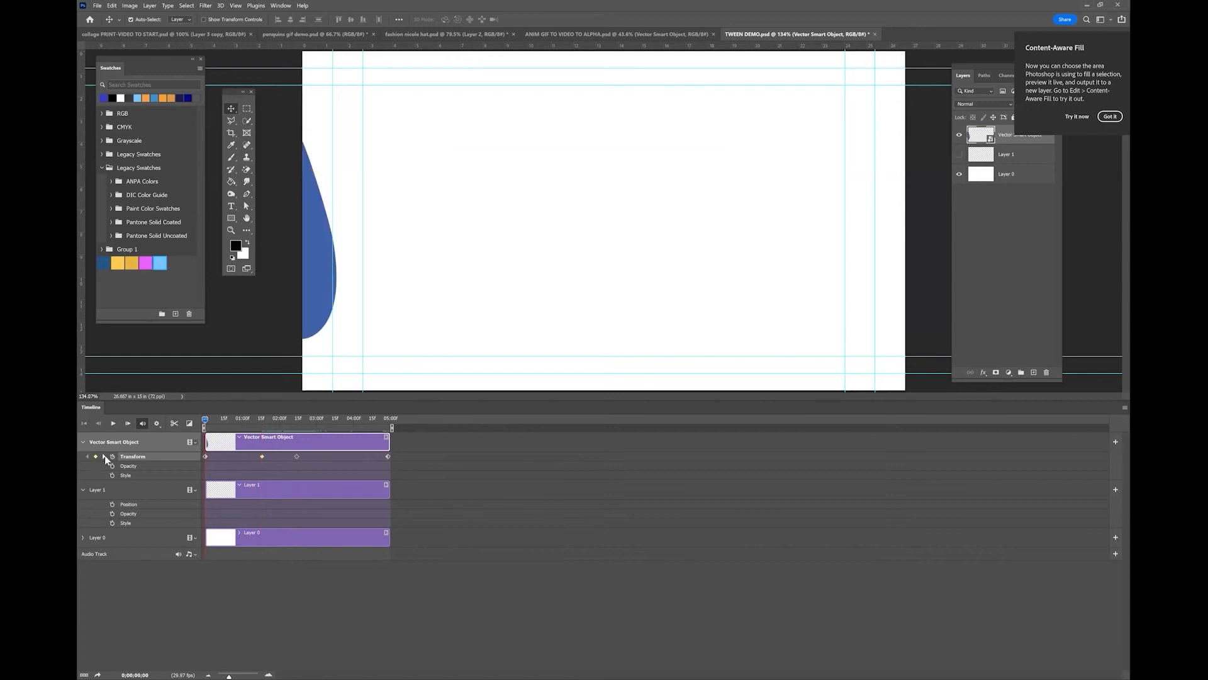
pyautogui.click(104, 457)
pyautogui.click(105, 457)
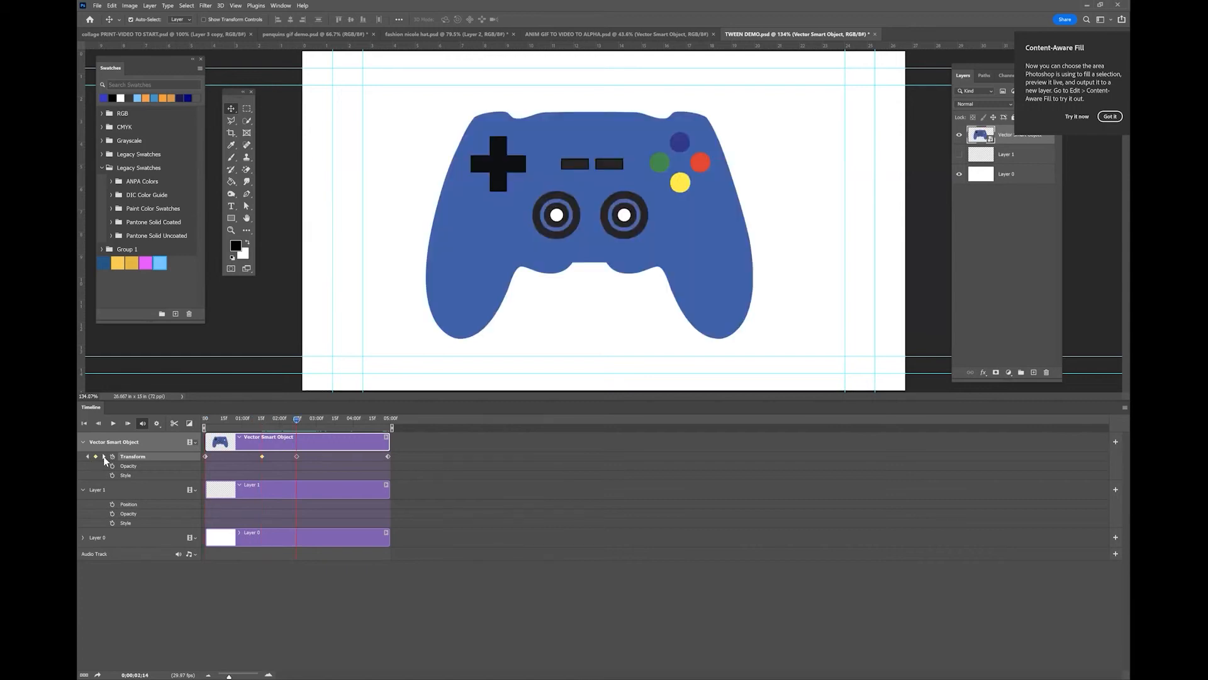
pyautogui.click(104, 457)
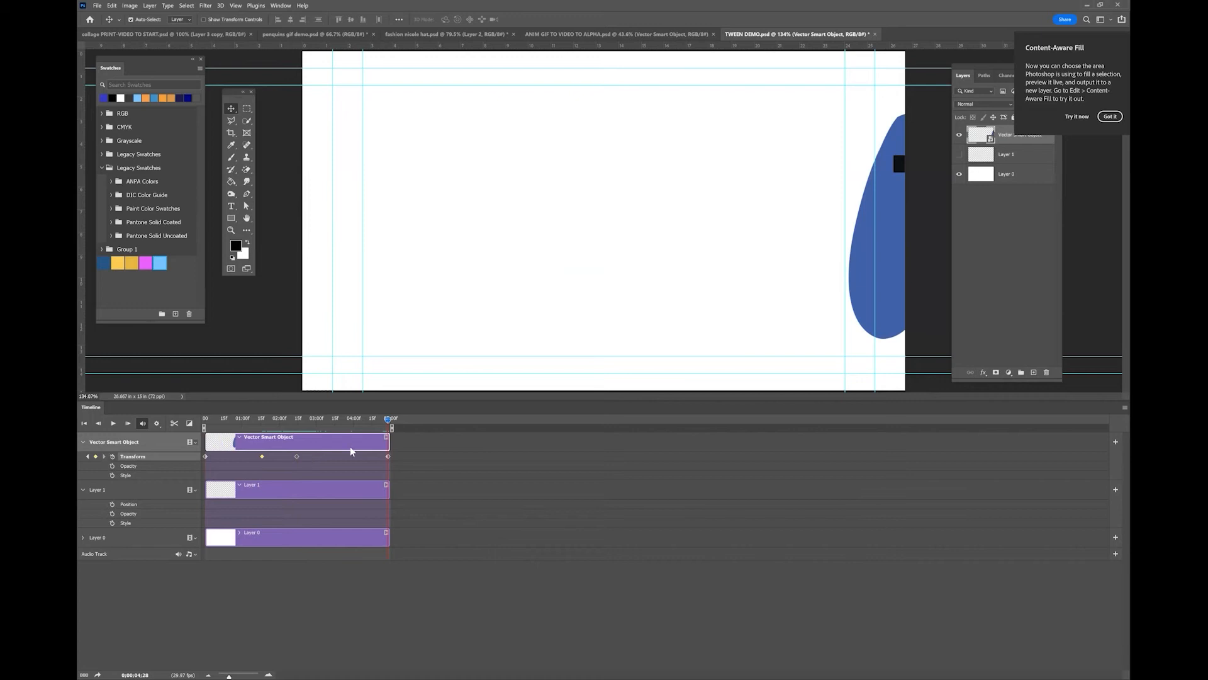
# Place the playhead at 01:29 between the two middle keyframes and rotate the controller 180° to add a Transform keyframe
pyautogui.moveTo(390, 423); pyautogui.dragTo(278, 431)
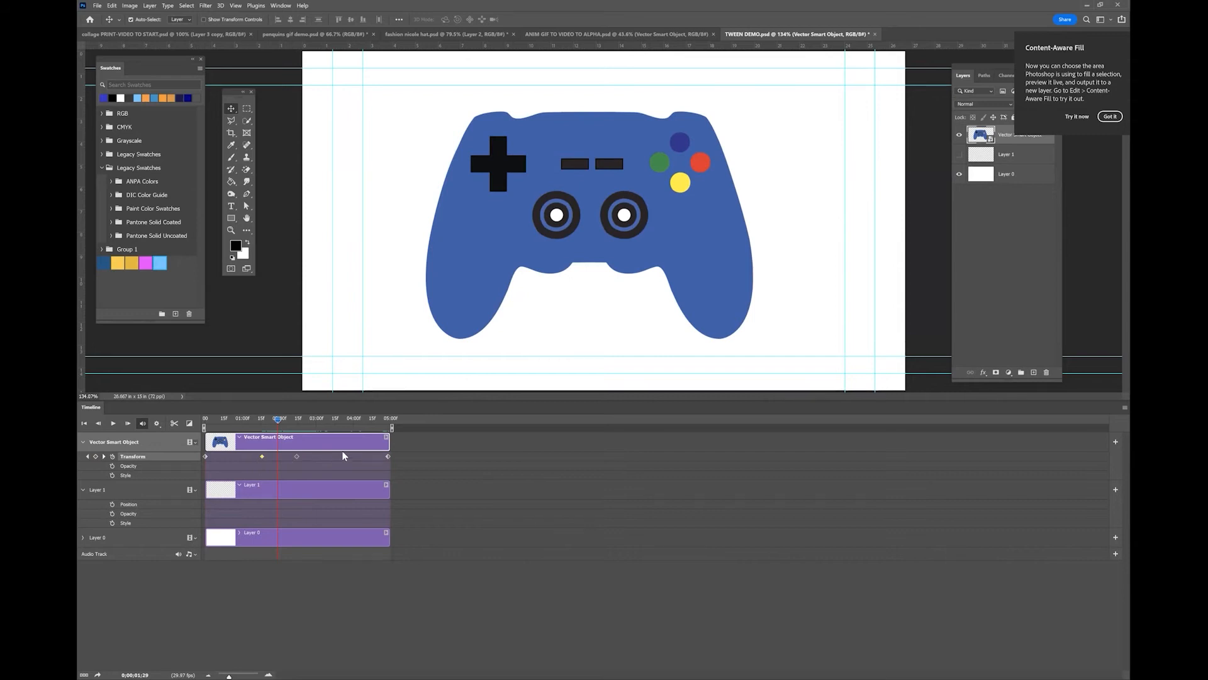
pyautogui.hotkey('ctrl', 't')
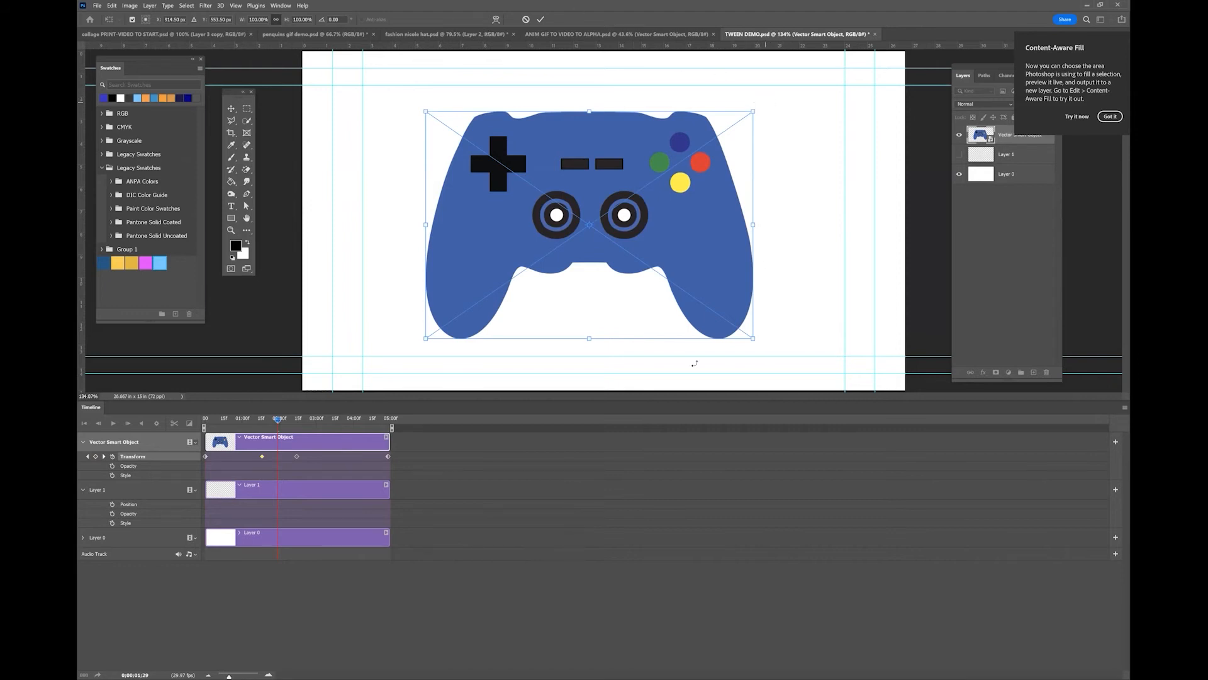
pyautogui.moveTo(684, 371); pyautogui.dragTo(685, 372)
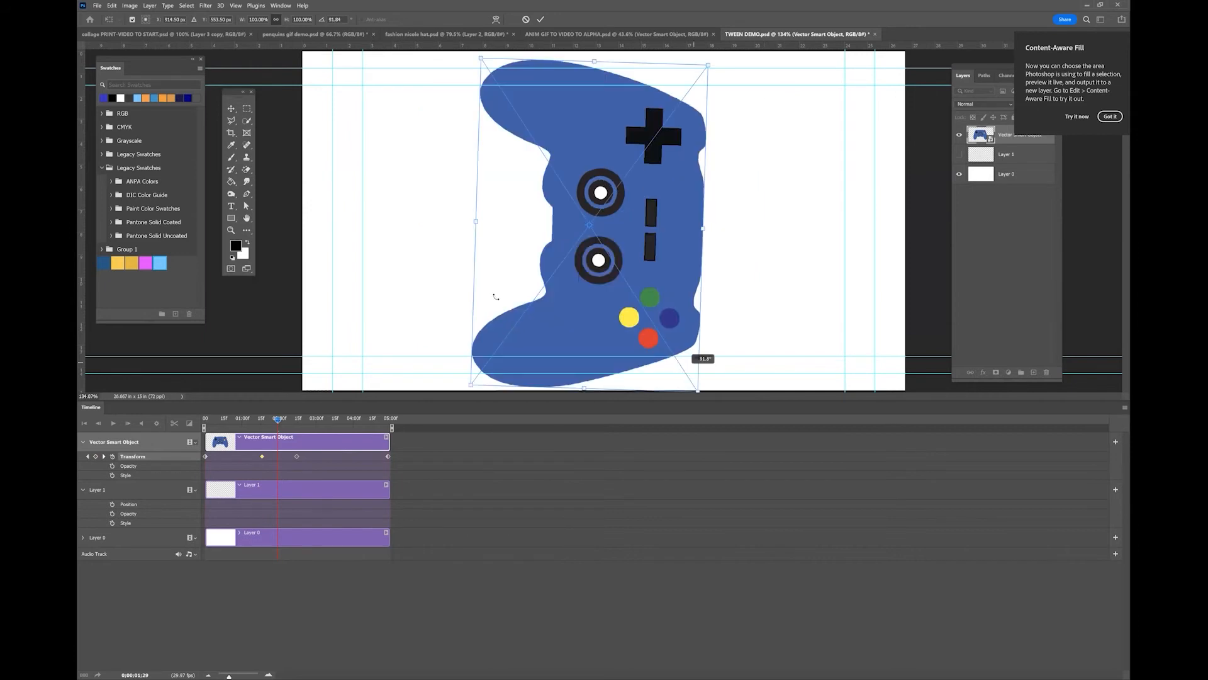
pyautogui.moveTo(496, 297); pyautogui.dragTo(511, 136)
pyautogui.moveTo(345, 19); pyautogui.dragTo(278, 22)
pyautogui.write('180')
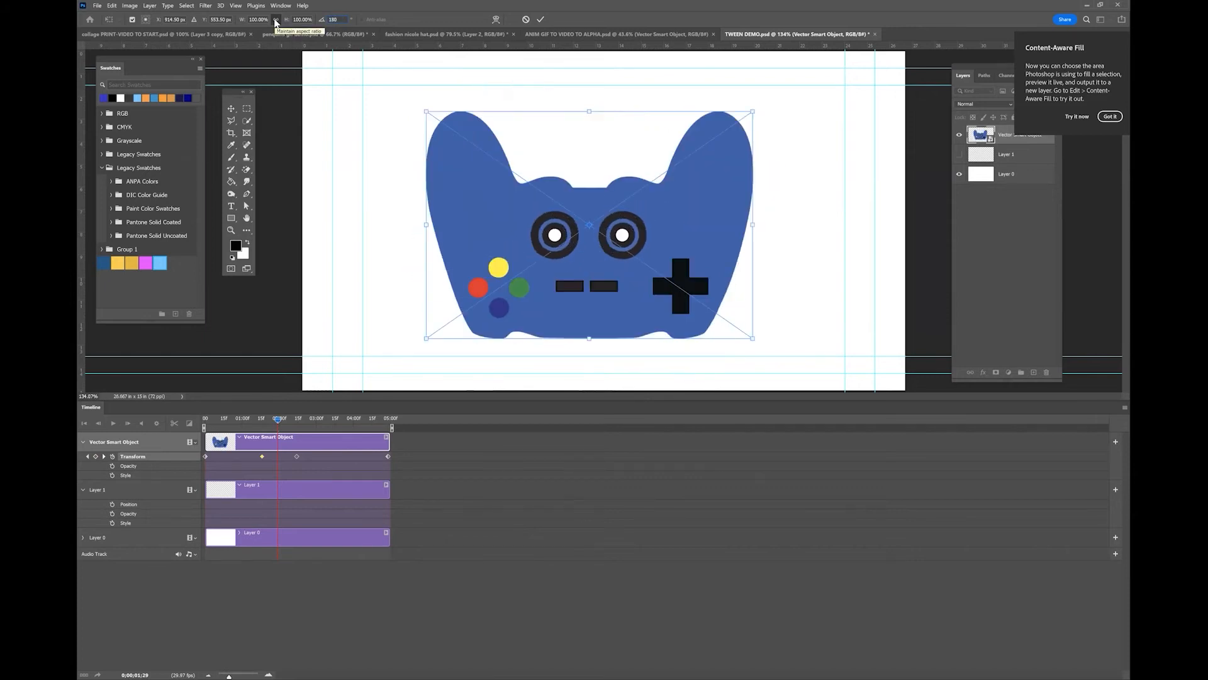
pyautogui.click(275, 19)
pyautogui.press('Return')
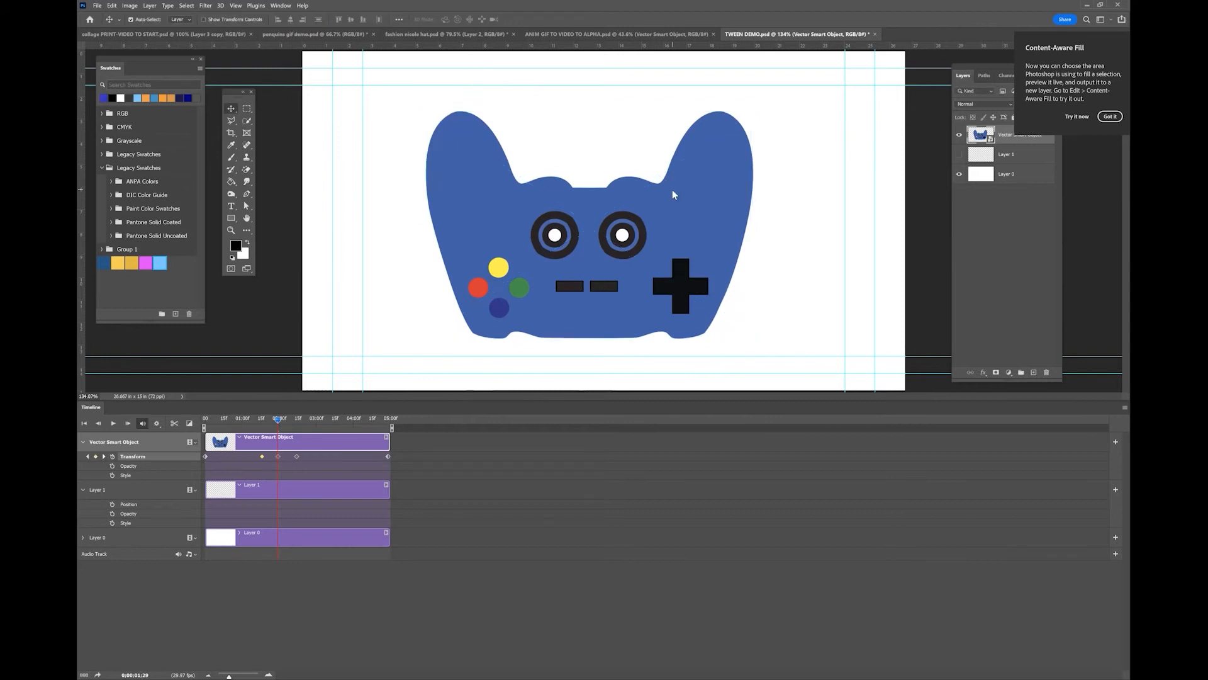
# Move the Transform keyframe that follows the rotation to about 02:18, scrubbing the playhead to check the timing of the spin
pyautogui.click(297, 456)
pyautogui.moveTo(297, 456); pyautogui.dragTo(320, 457)
pyautogui.moveTo(279, 421); pyautogui.dragTo(298, 423)
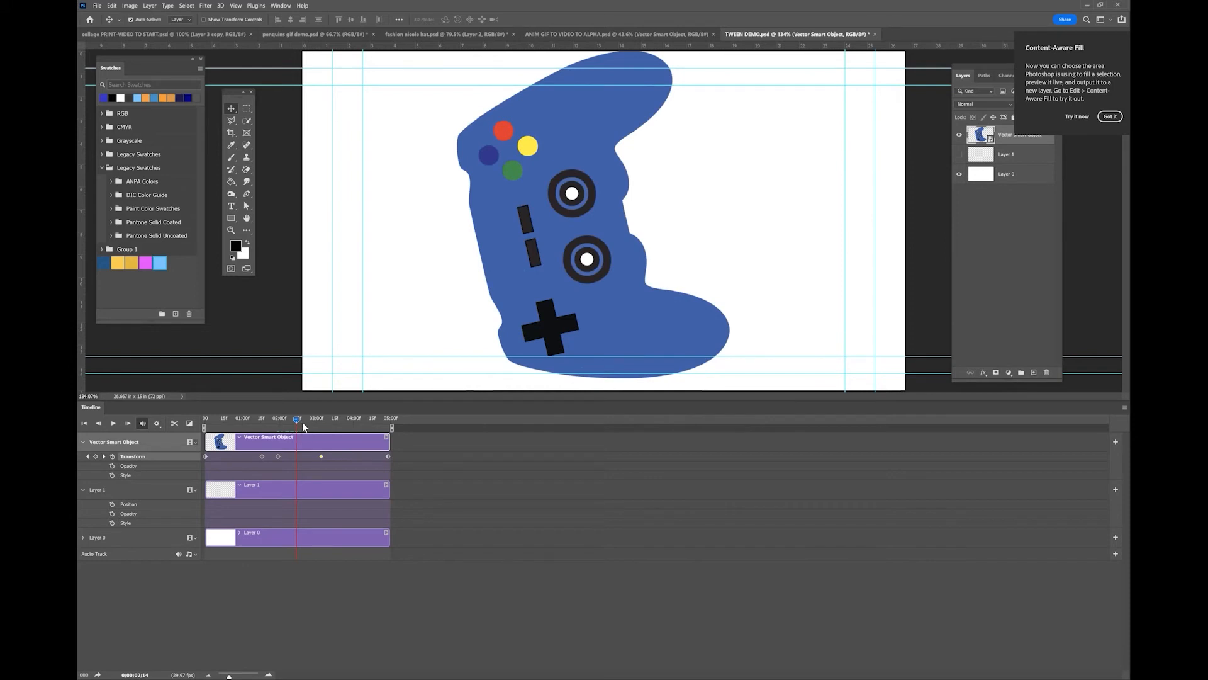
pyautogui.moveTo(305, 418); pyautogui.dragTo(277, 421)
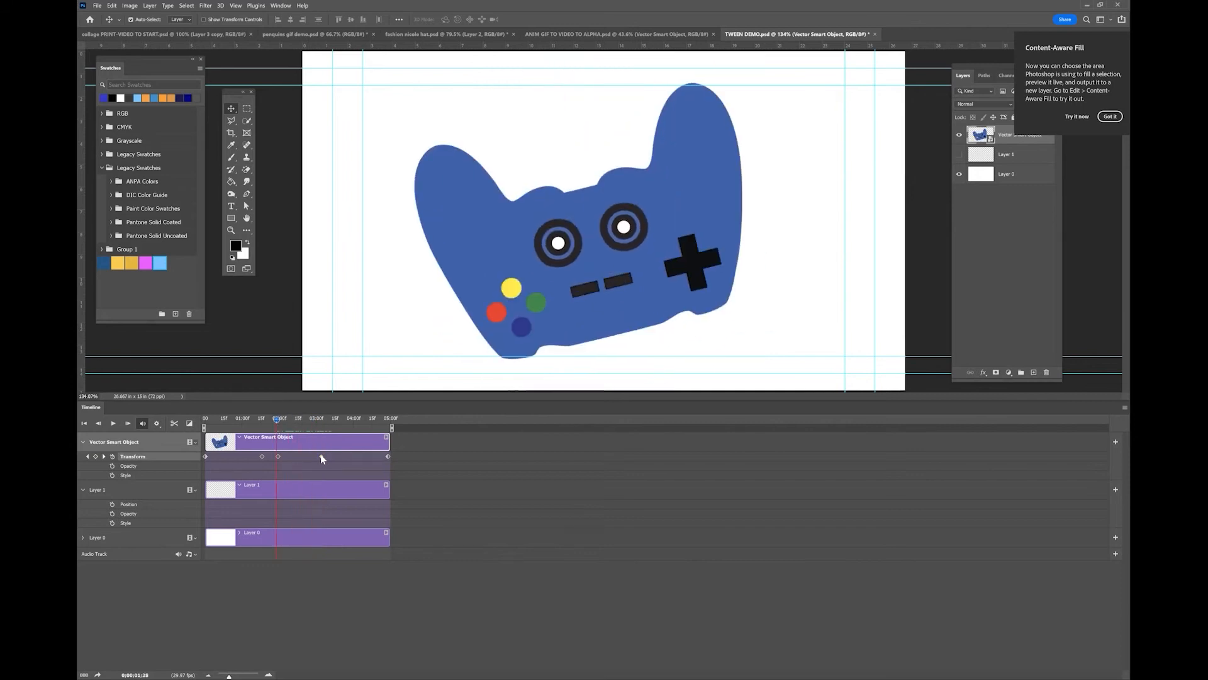
pyautogui.moveTo(288, 420); pyautogui.dragTo(253, 414)
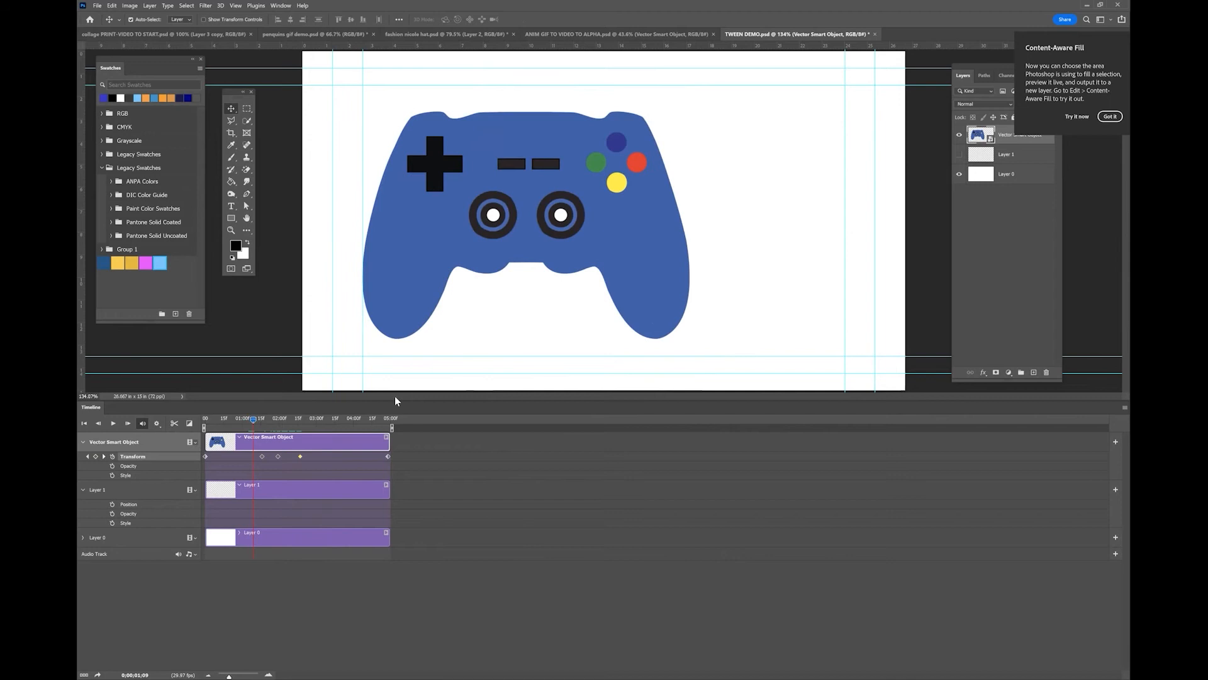
# Play the spin from before the rotation, and step through the Transform keyframes to examine the controller's orientation at each one
pyautogui.press('space')
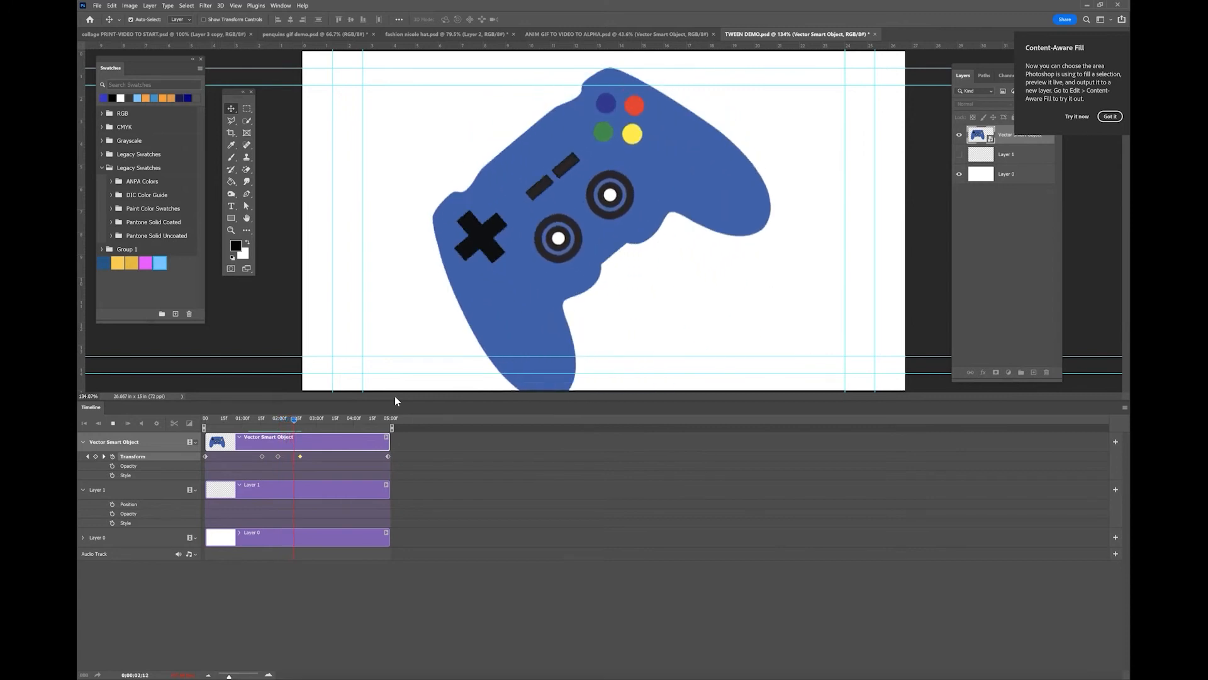
pyautogui.press('space')
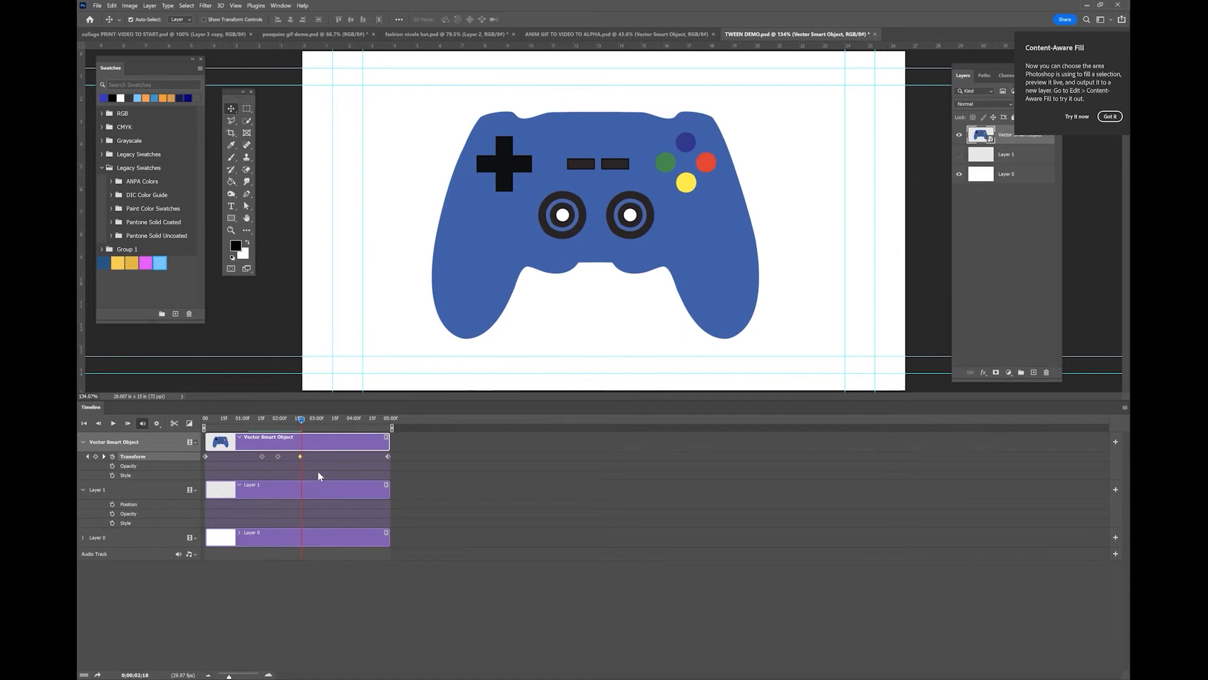
pyautogui.click(301, 422)
pyautogui.moveTo(301, 424); pyautogui.dragTo(260, 431)
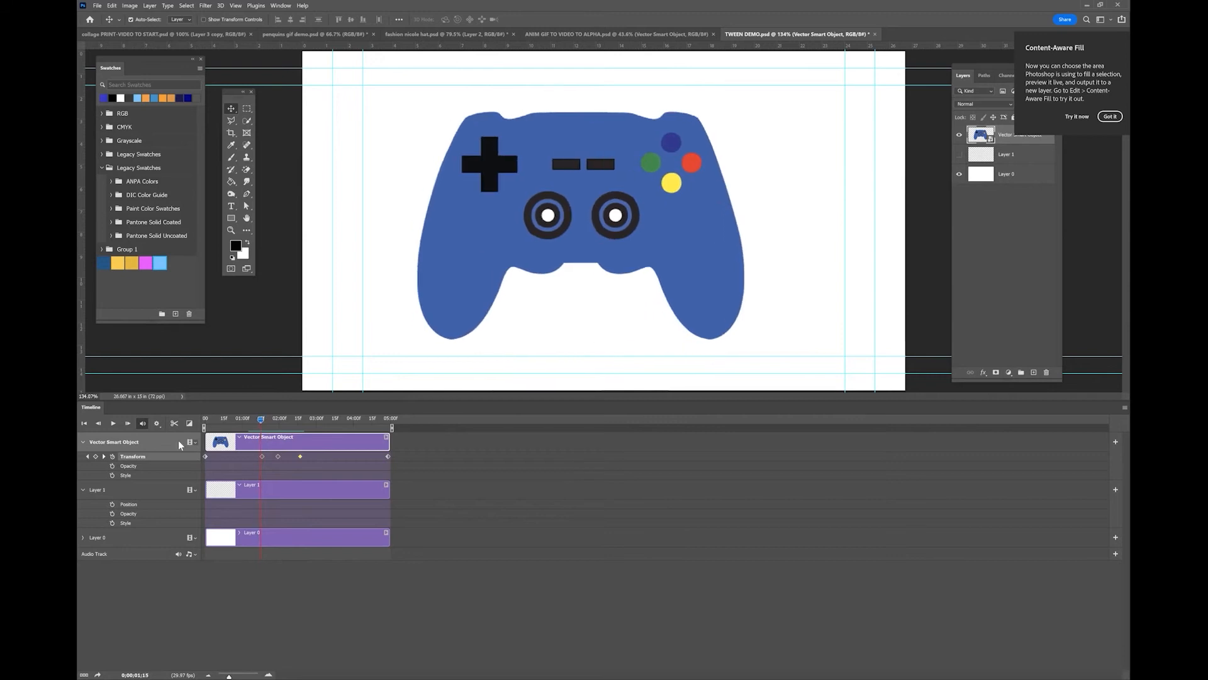
pyautogui.click(88, 456)
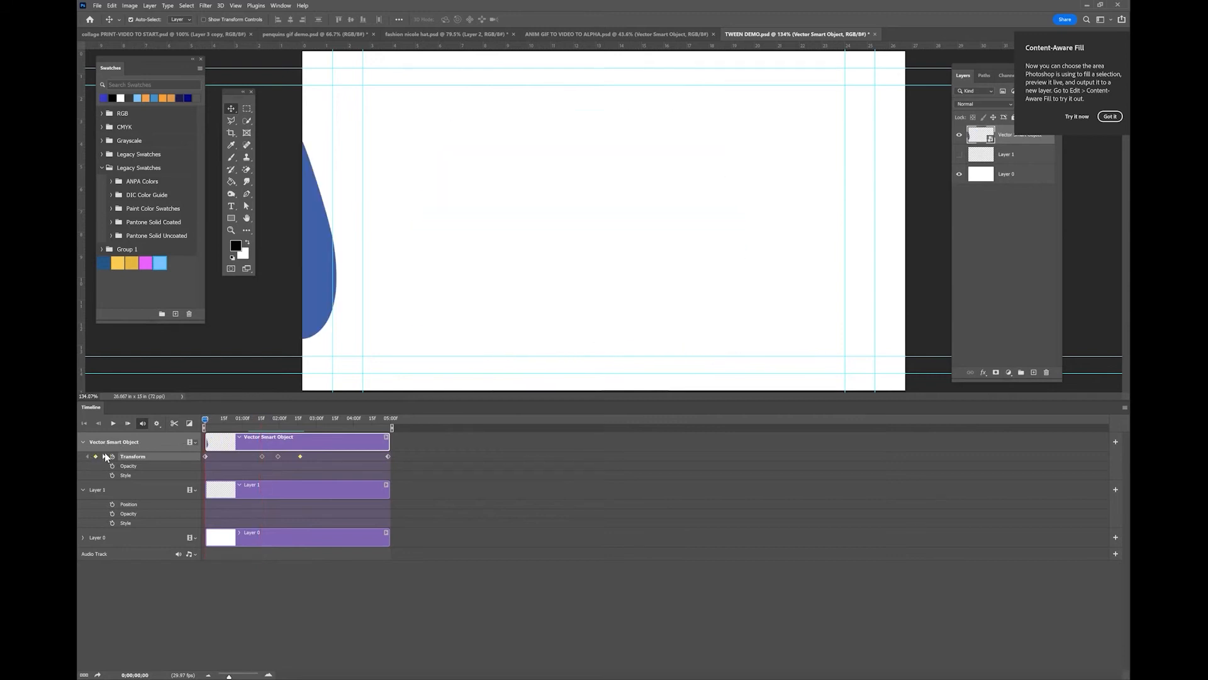
pyautogui.click(103, 456)
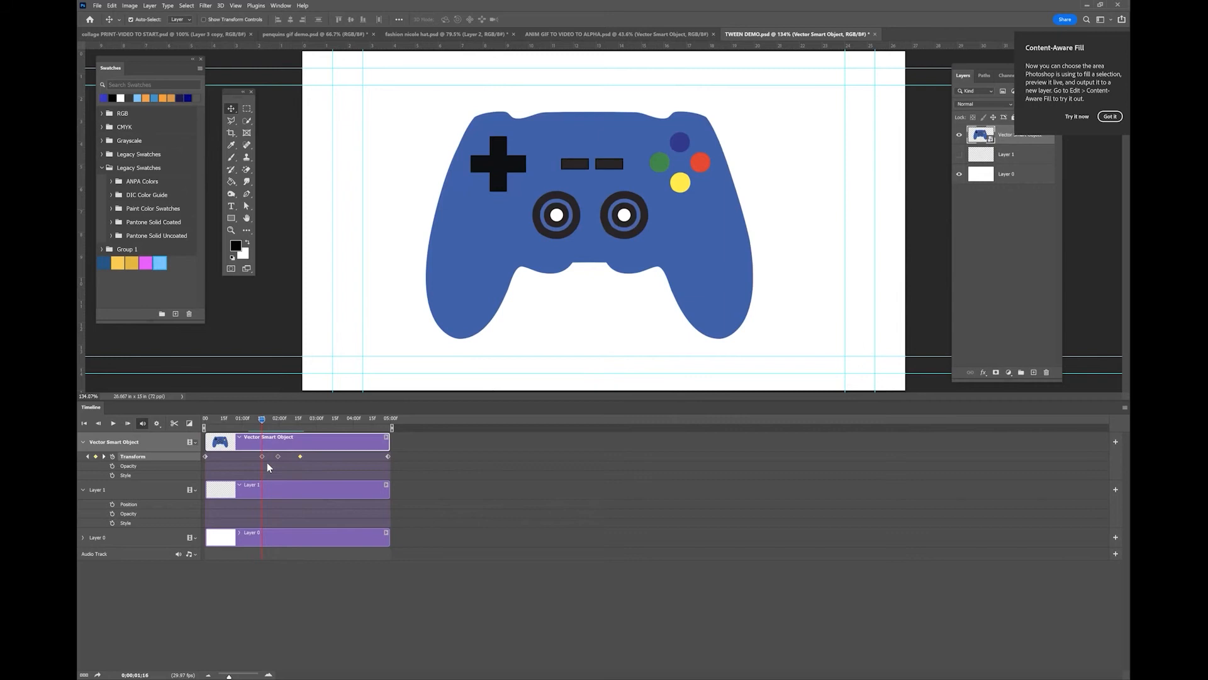
pyautogui.click(104, 457)
pyautogui.click(104, 456)
pyautogui.click(87, 456)
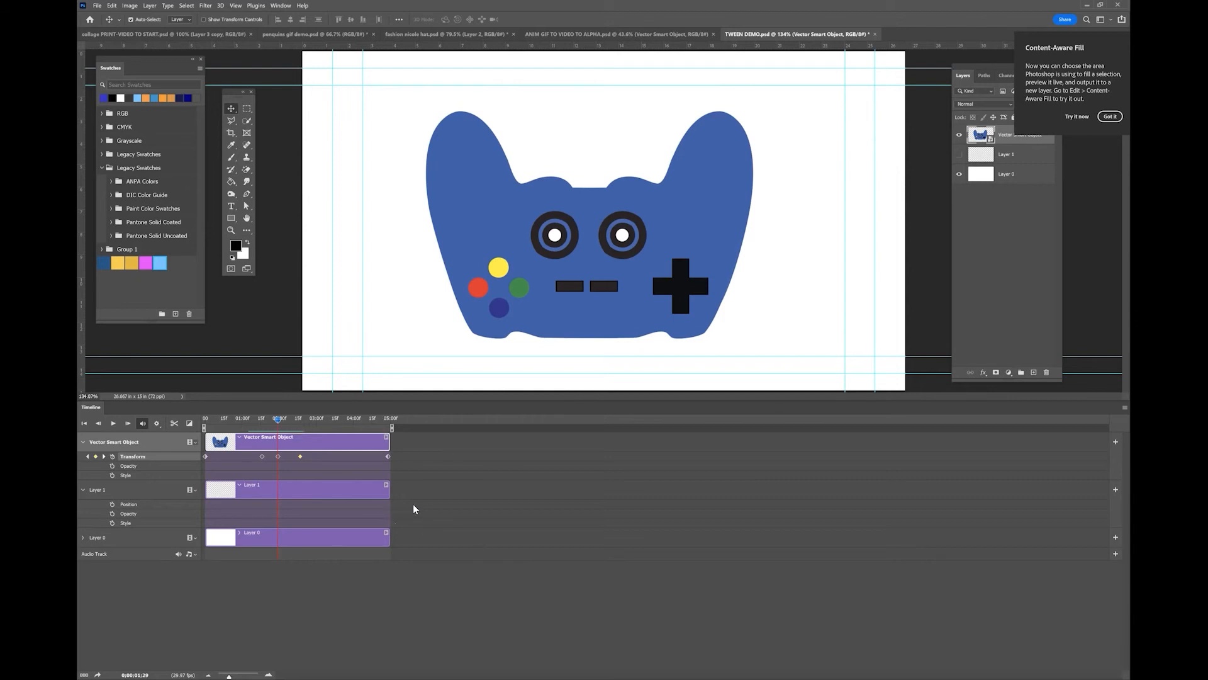
# Extend the white Layer 0 clip in the timeline to just past 20:15
pyautogui.click(348, 534)
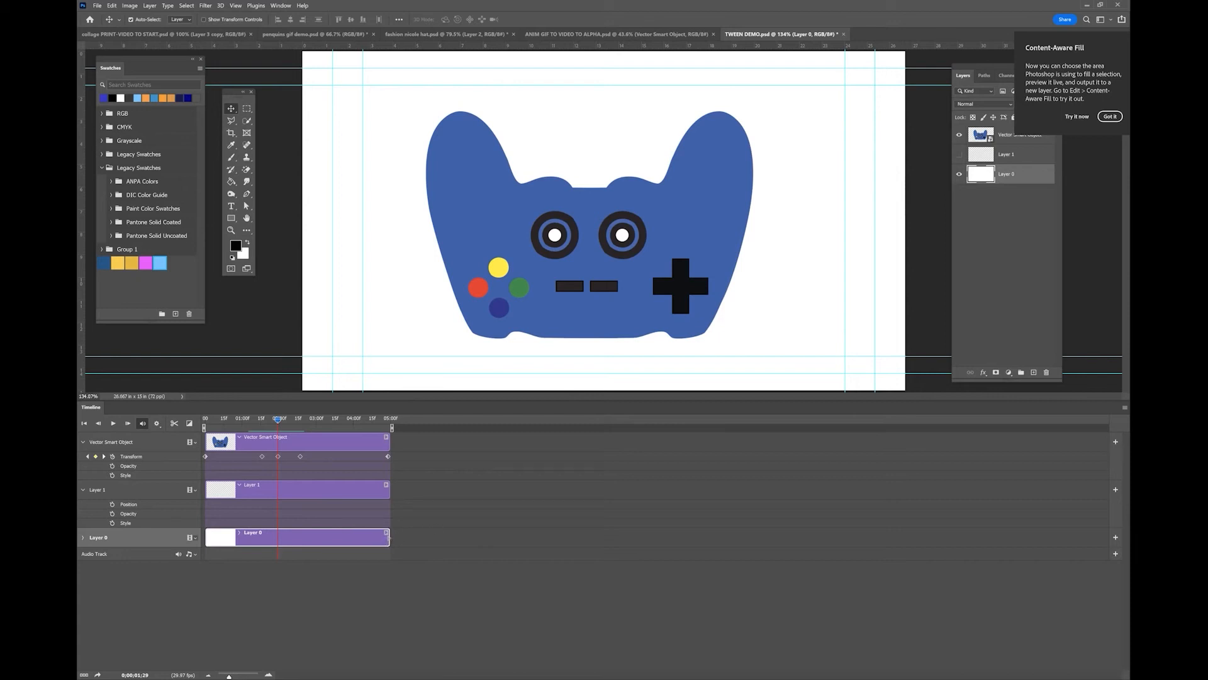
pyautogui.moveTo(457, 540); pyautogui.dragTo(457, 539)
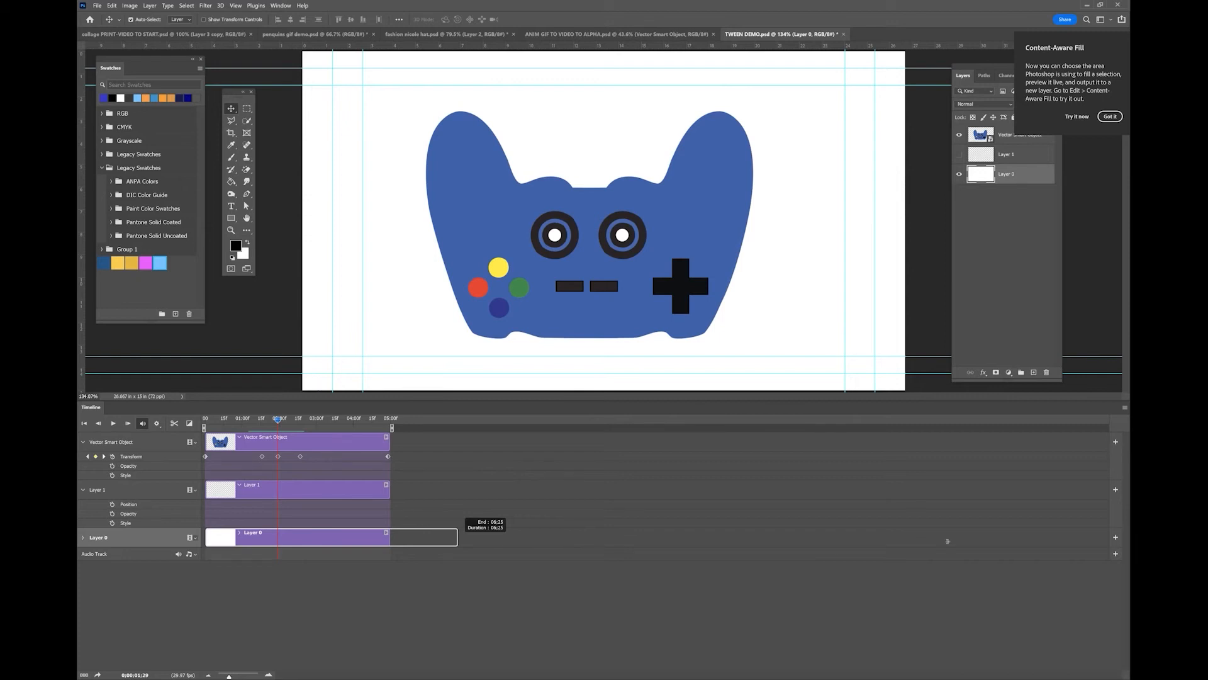
pyautogui.moveTo(458, 540); pyautogui.dragTo(975, 540)
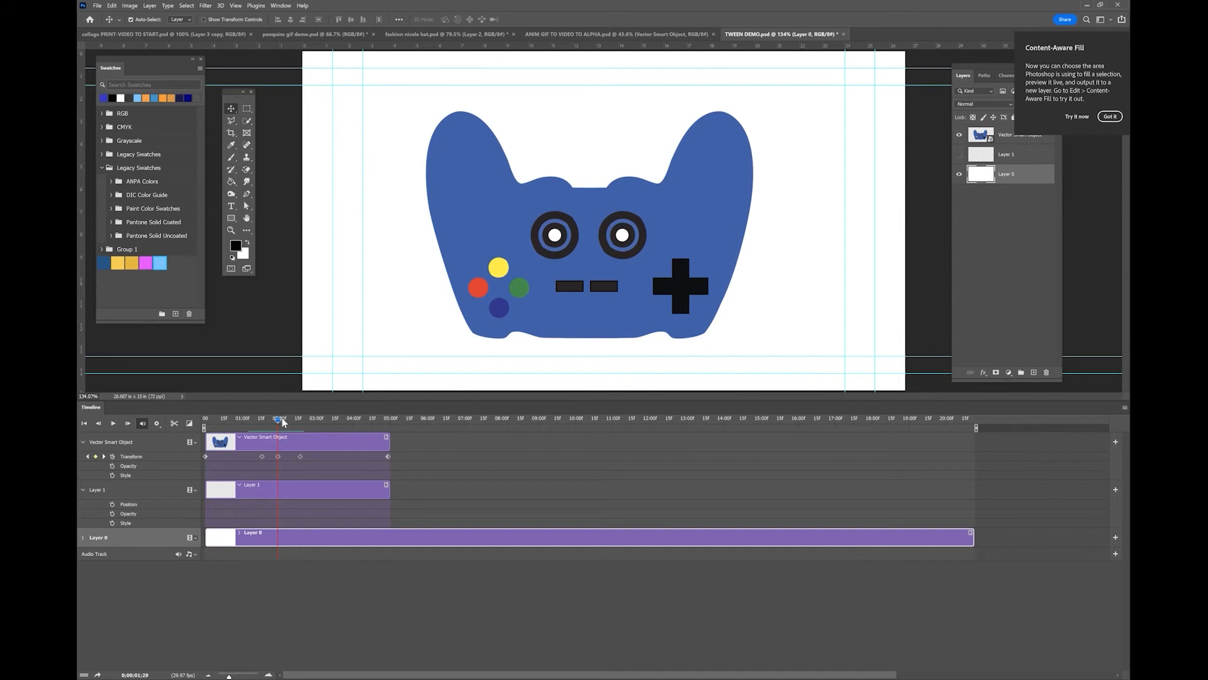
# At 03:14, scale the controller to about two and a half times its size and reposition it across the canvas
pyautogui.moveTo(279, 421); pyautogui.dragTo(335, 429)
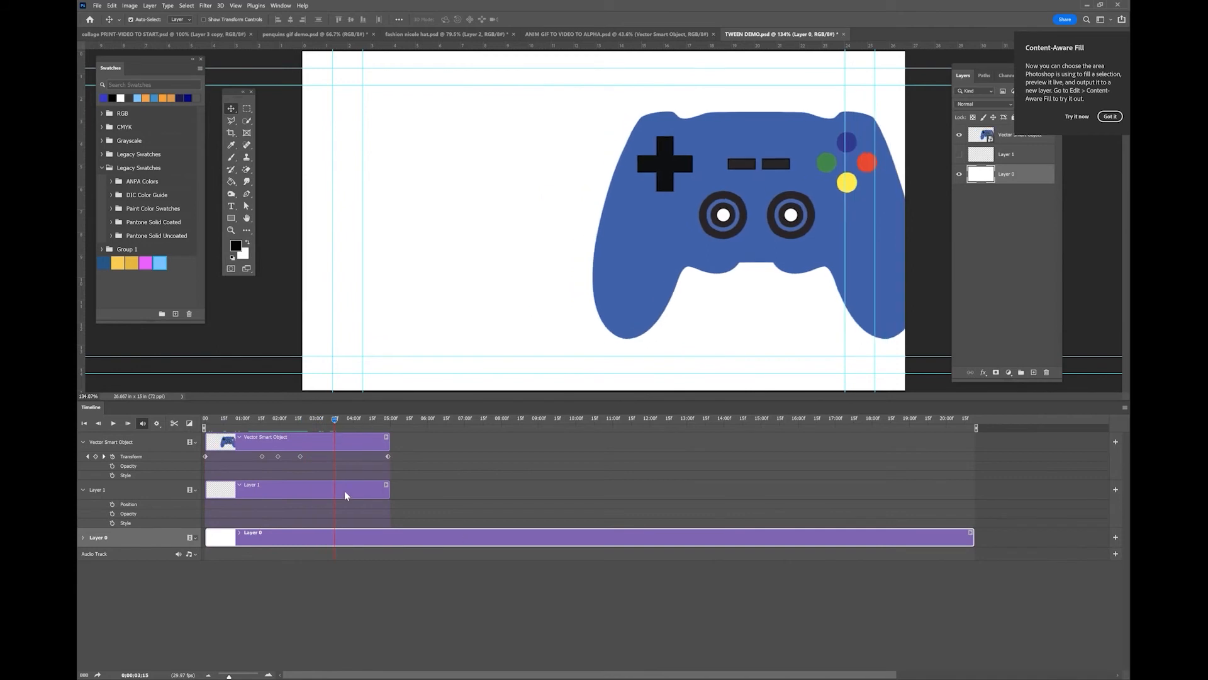
pyautogui.moveTo(337, 421)
pyautogui.mouseDown()
pyautogui.moveTo(287, 430)
pyautogui.moveTo(333, 429)
pyautogui.mouseUp()
pyautogui.click(621, 242)
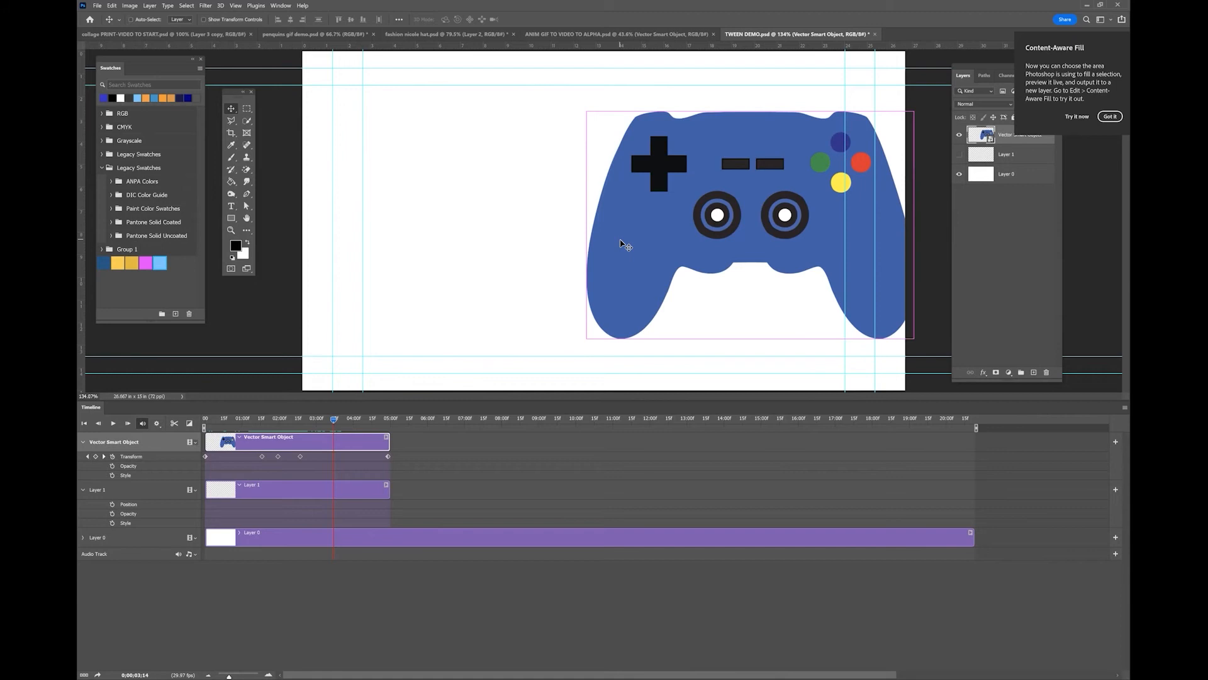
pyautogui.hotkey('ctrl', 't')
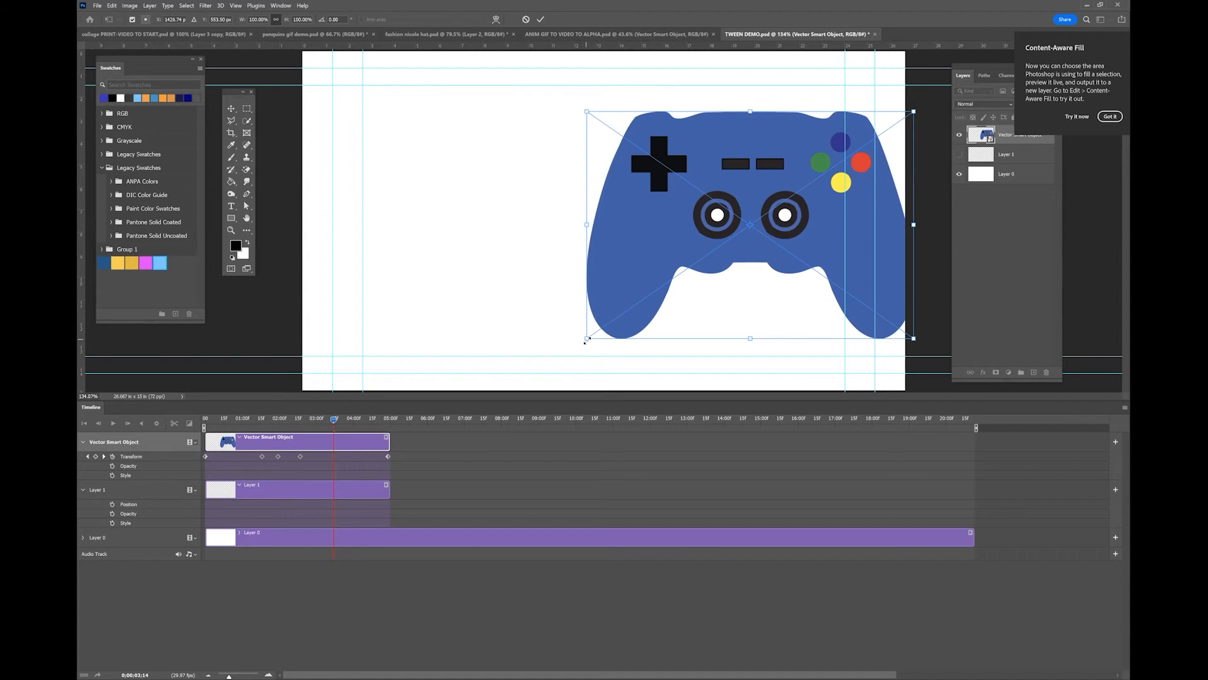
pyautogui.moveTo(115, 552); pyautogui.dragTo(78, 661)
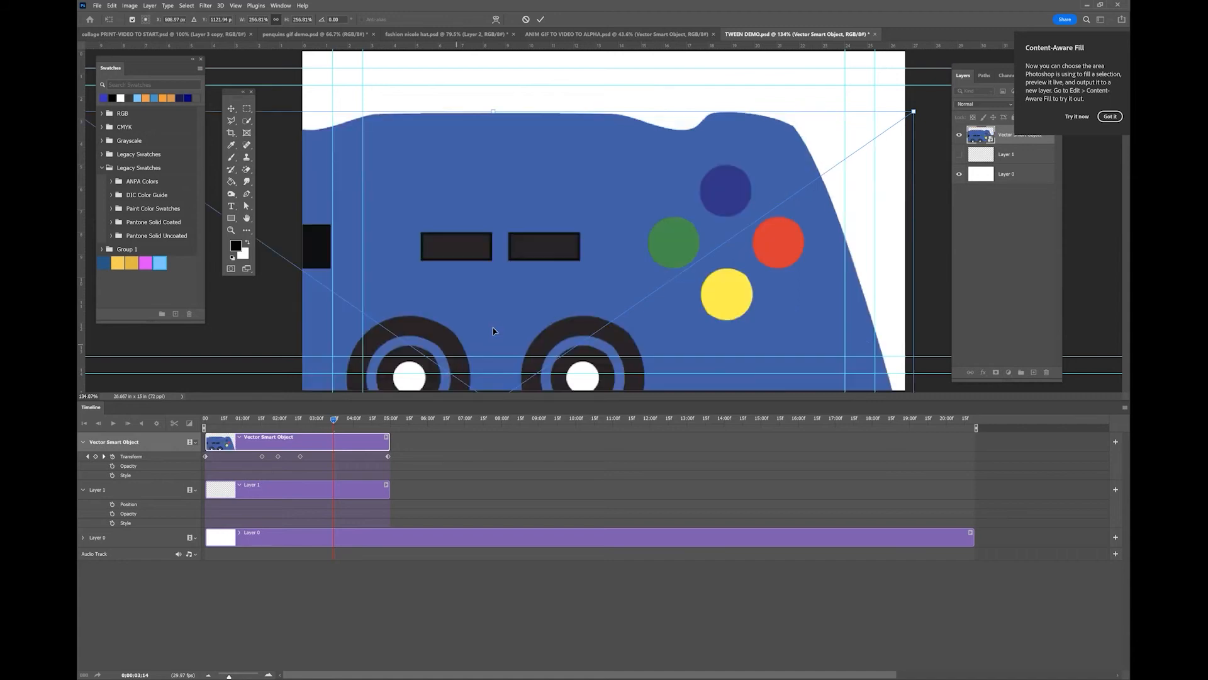
pyautogui.moveTo(495, 326); pyautogui.dragTo(610, 178)
pyautogui.press('Return')
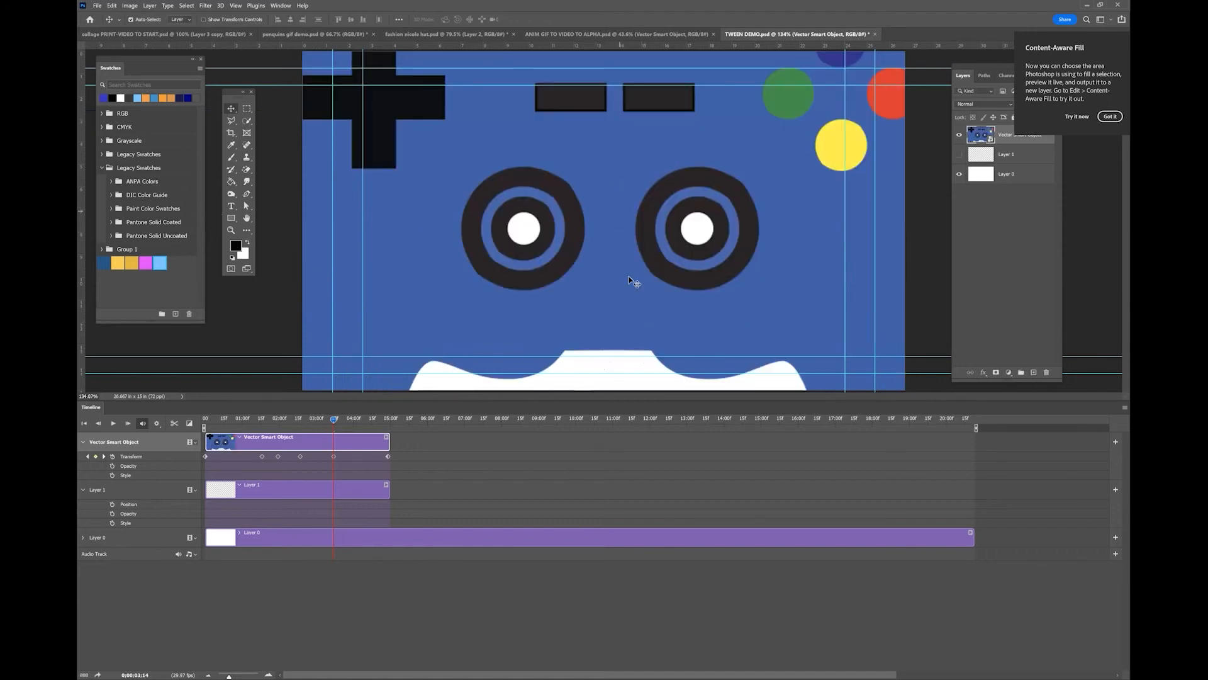
# Move the enlarged controller up and slightly left at the 03:14 keyframe to center its thumbsticks on the canvas
pyautogui.moveTo(630, 294); pyautogui.dragTo(630, 274)
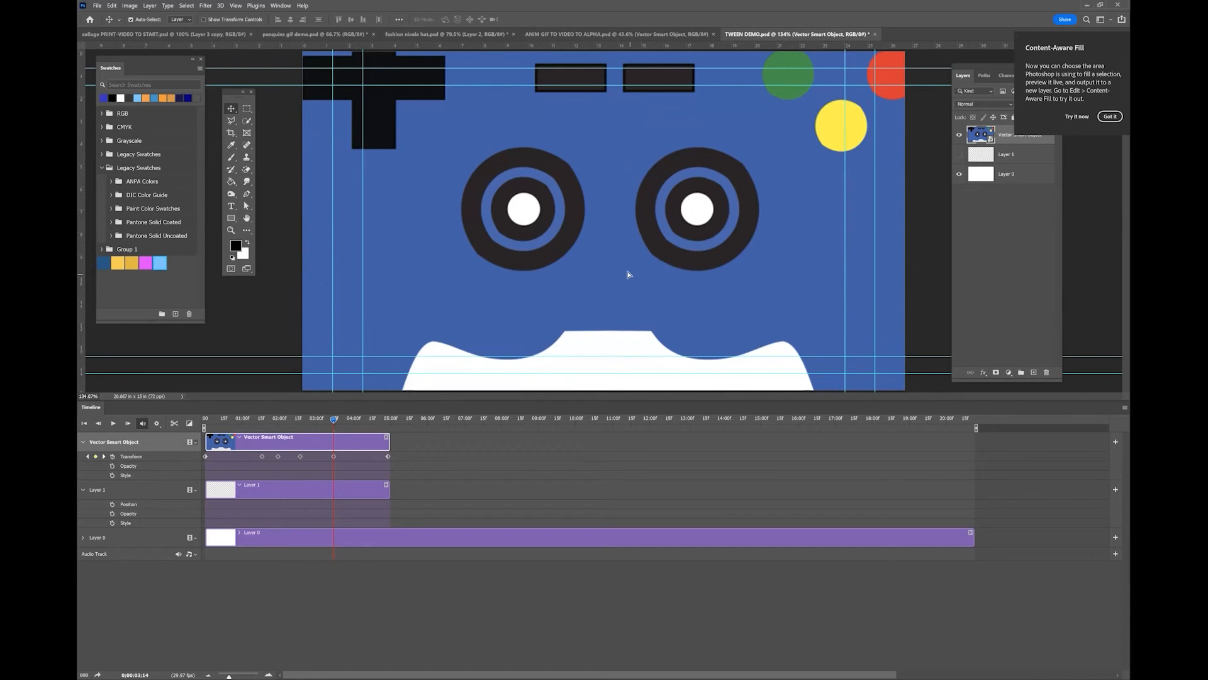
pyautogui.press('Left')
pyautogui.press('Left')
pyautogui.press('Left')
pyautogui.press('Left')
pyautogui.press('Left')
pyautogui.press('Up')
pyautogui.press('Up')
pyautogui.press('Up')
pyautogui.press('Up')
pyautogui.press('Up')
pyautogui.press('Up')
pyautogui.press('Up')
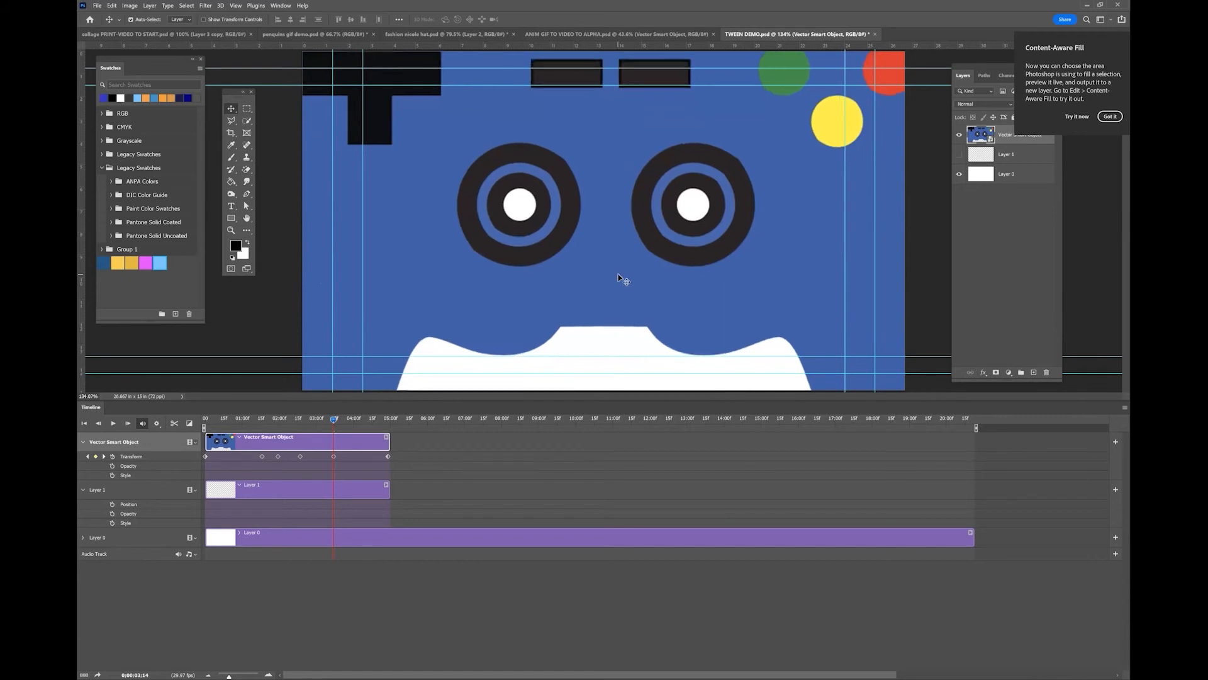
pyautogui.press('Up')
pyautogui.press('Up')
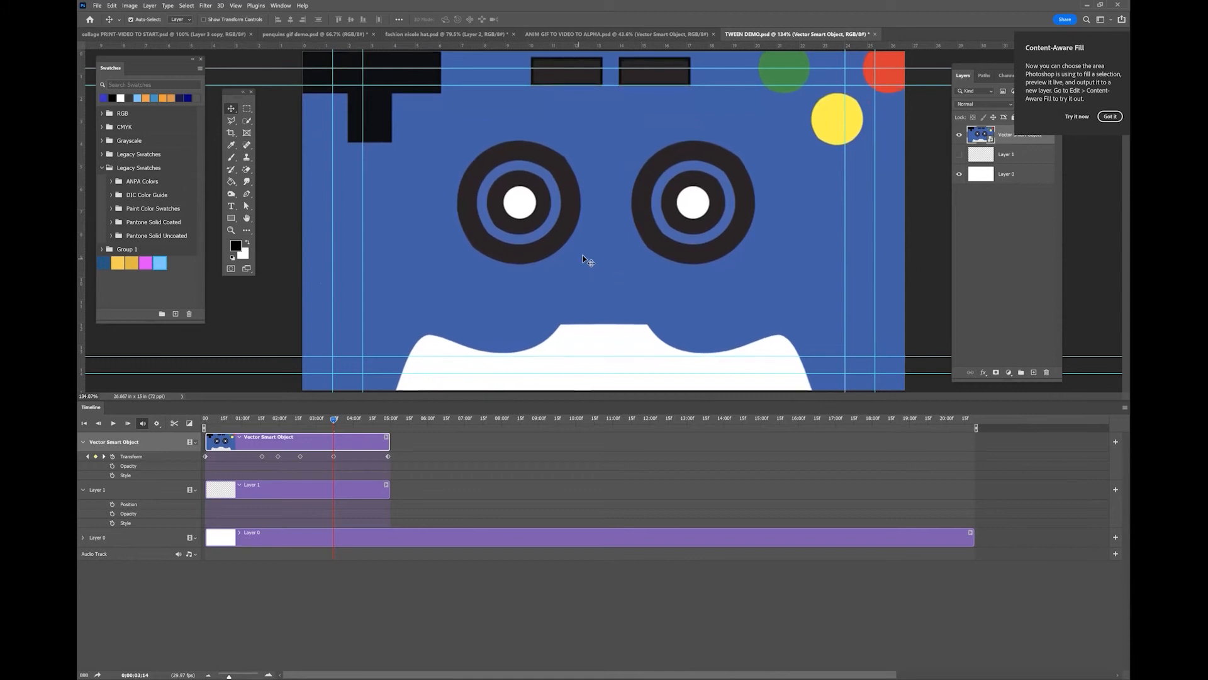
pyautogui.hotkey('shift', 'Up')
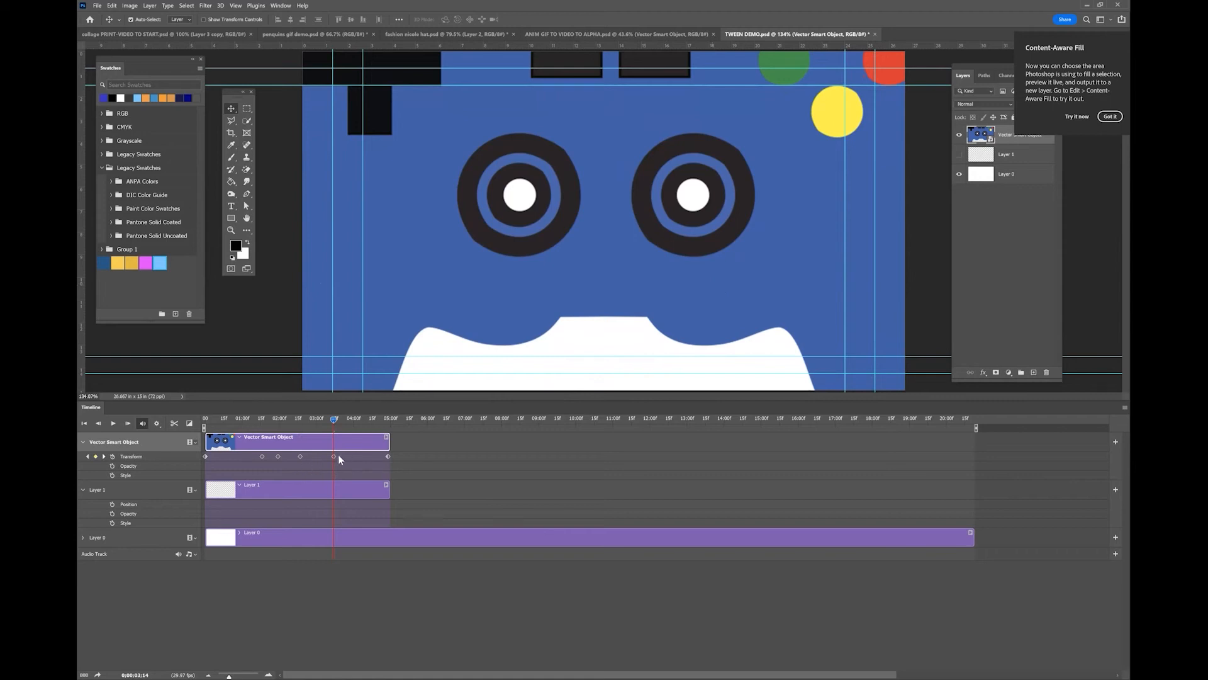
# Copy the enlarged controller's Transform keyframe at 03:14 and paste it into a new Transform keyframe at 04:02
pyautogui.moveTo(331, 417); pyautogui.dragTo(299, 435)
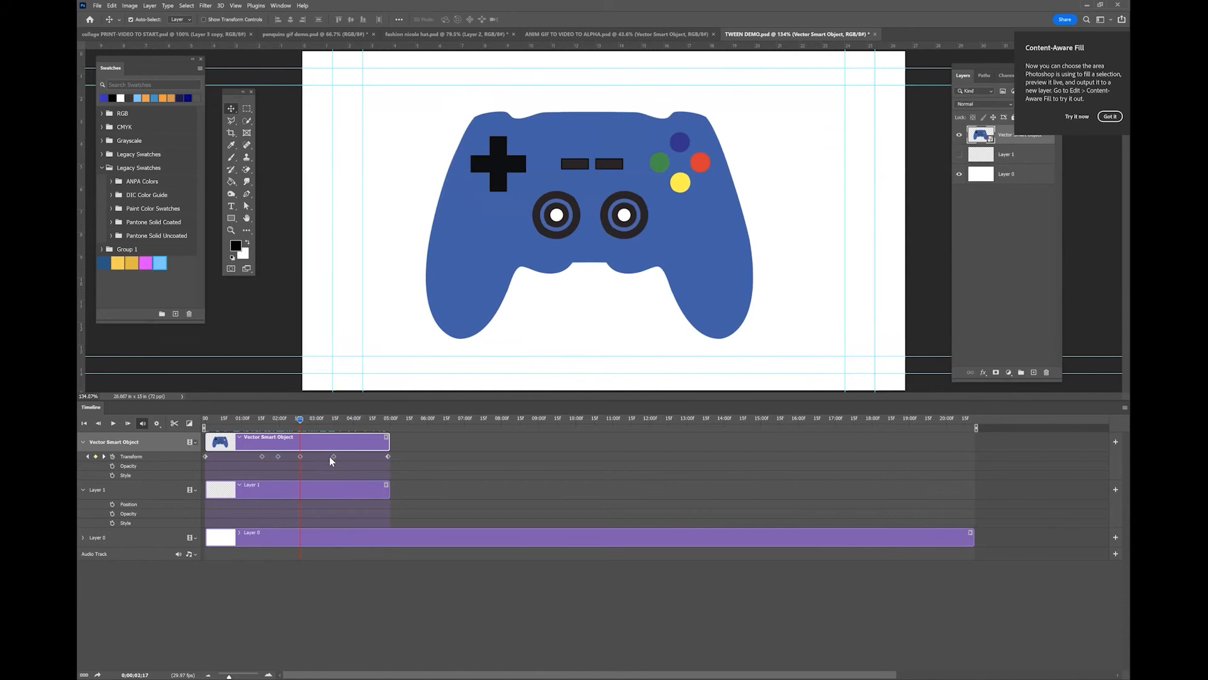
pyautogui.click(334, 456)
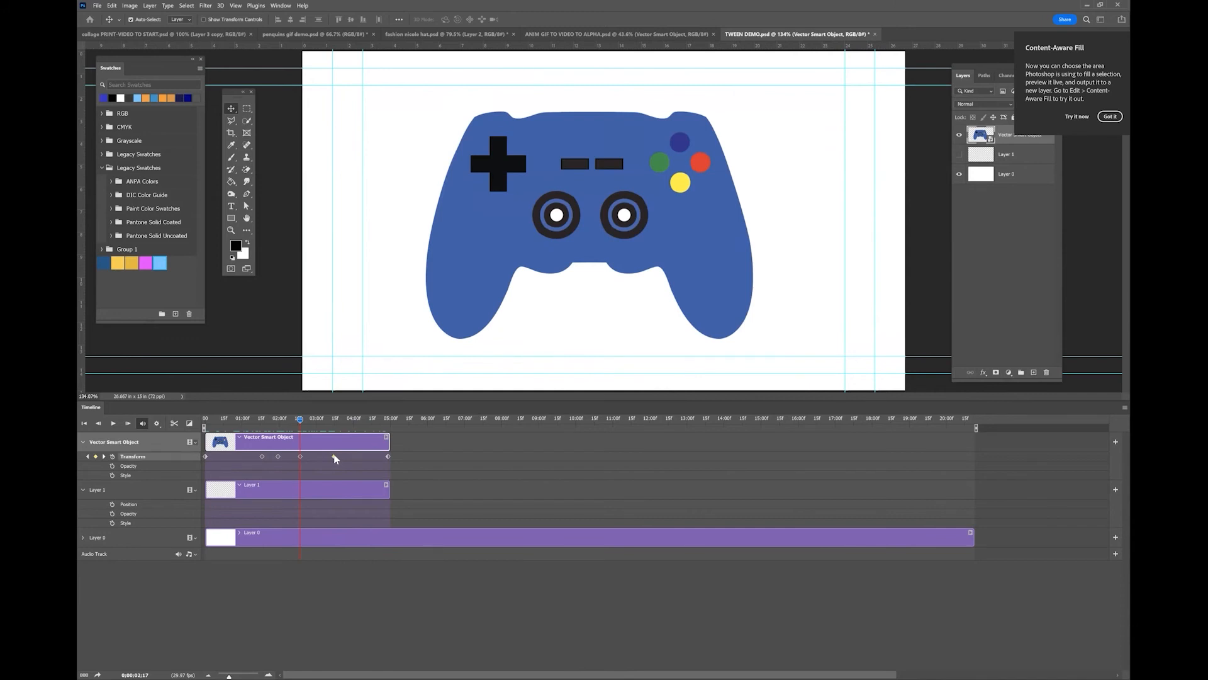
pyautogui.click(334, 456)
pyautogui.rightClick(334, 456)
pyautogui.click(353, 466)
pyautogui.moveTo(299, 420); pyautogui.dragTo(357, 422)
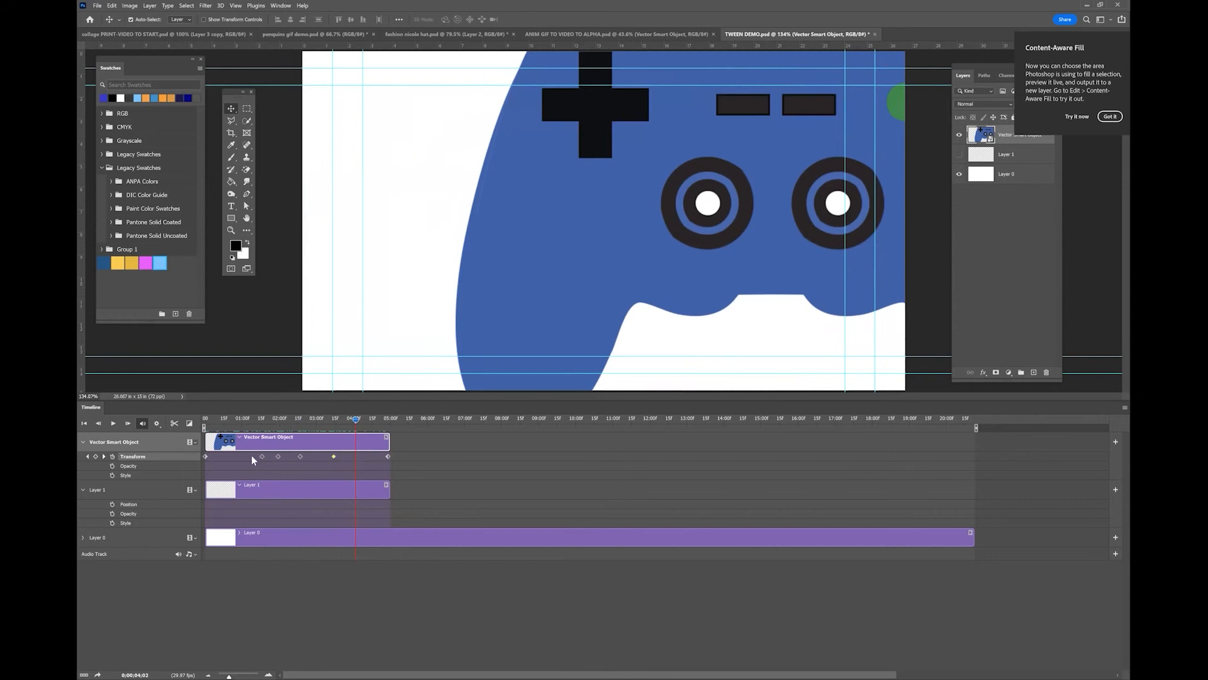
pyautogui.click(96, 457)
pyautogui.rightClick(356, 458)
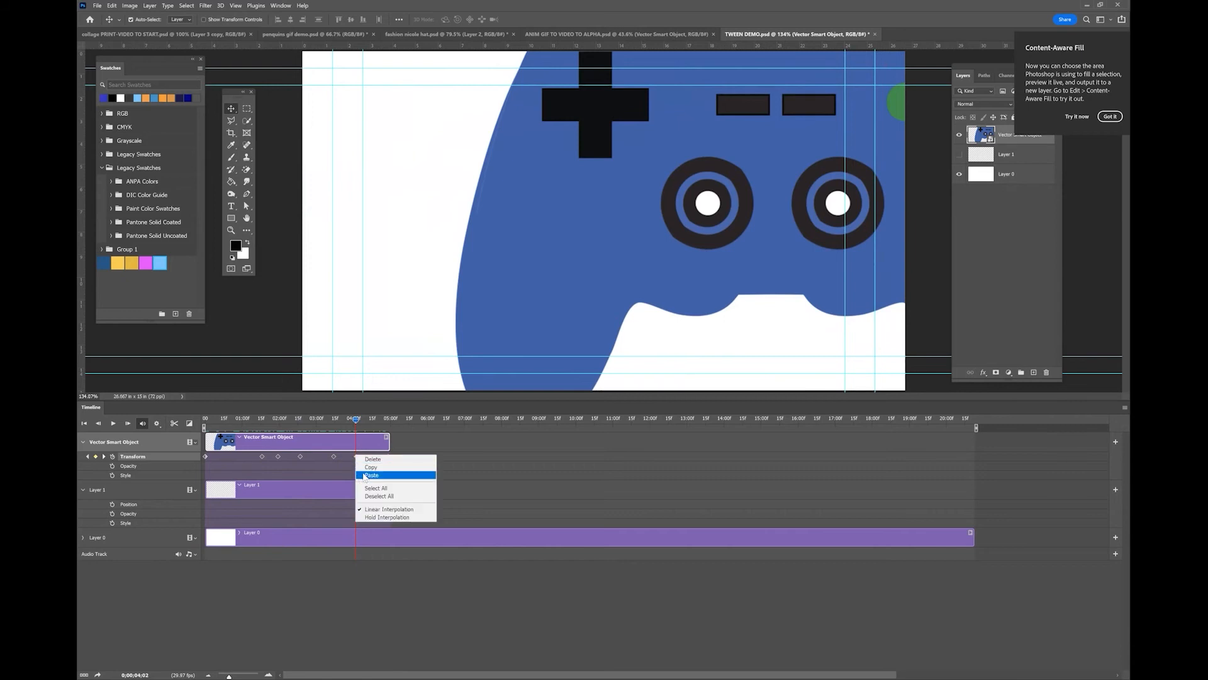
pyautogui.click(362, 472)
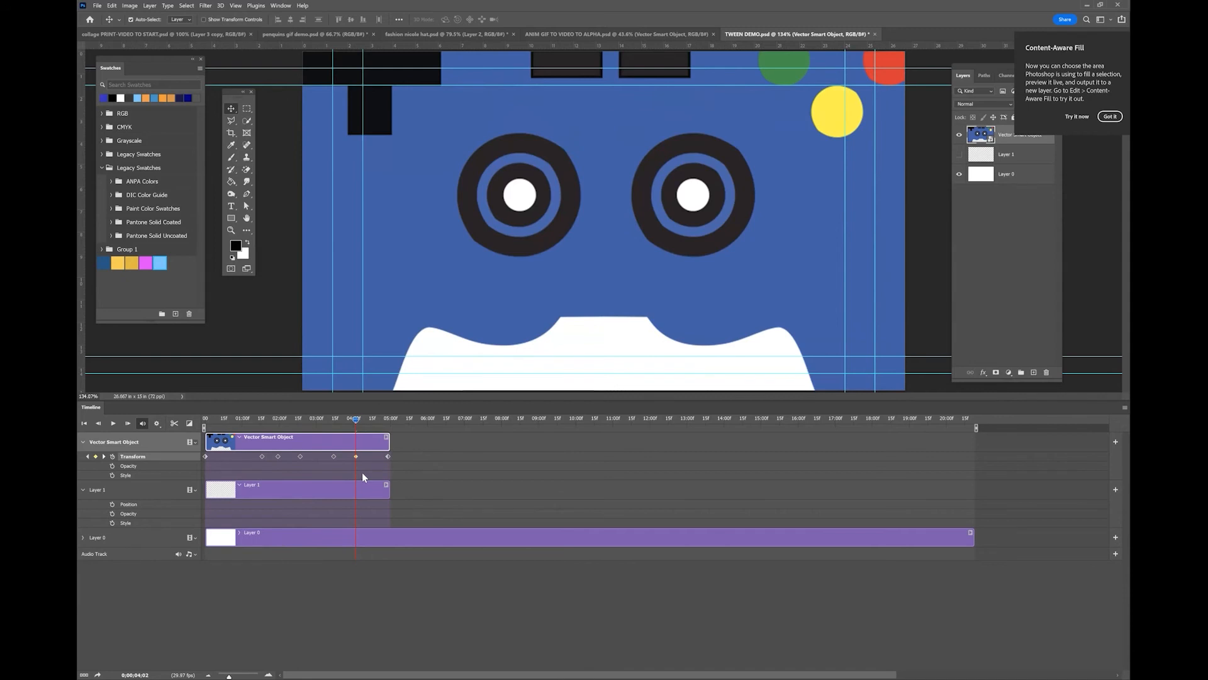
# Step between the 03:14 and 04:02 keyframes and scrub to 03:22 to check how the enlarged controller holds
pyautogui.click(333, 456)
pyautogui.click(88, 456)
pyautogui.click(104, 455)
pyautogui.click(88, 456)
pyautogui.moveTo(333, 419)
pyautogui.mouseDown()
pyautogui.moveTo(239, 420)
pyautogui.moveTo(371, 421)
pyautogui.moveTo(331, 421)
pyautogui.moveTo(368, 425)
pyautogui.moveTo(343, 421)
pyautogui.mouseUp()
# Extend the controller clip to just past 09:00 and spread its last three Transform keyframes to about 05:15, 06:00 and 07:17
pyautogui.moveTo(714, 447); pyautogui.dragTo(752, 441)
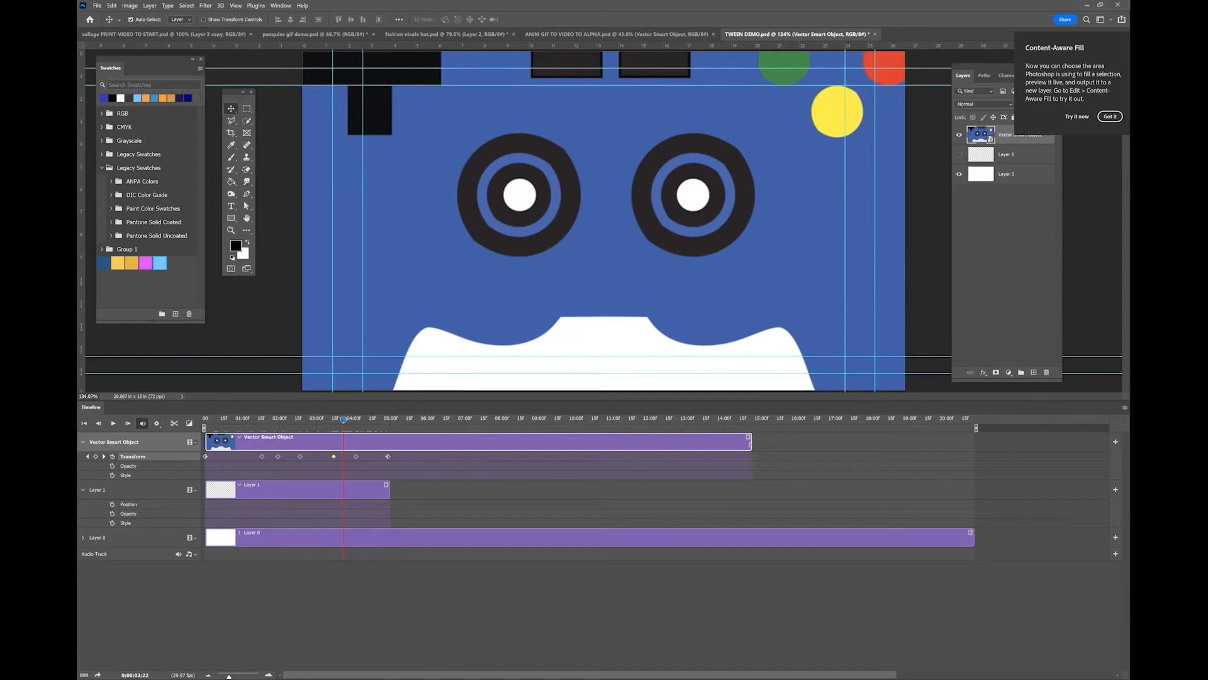
pyautogui.moveTo(532, 445); pyautogui.dragTo(540, 444)
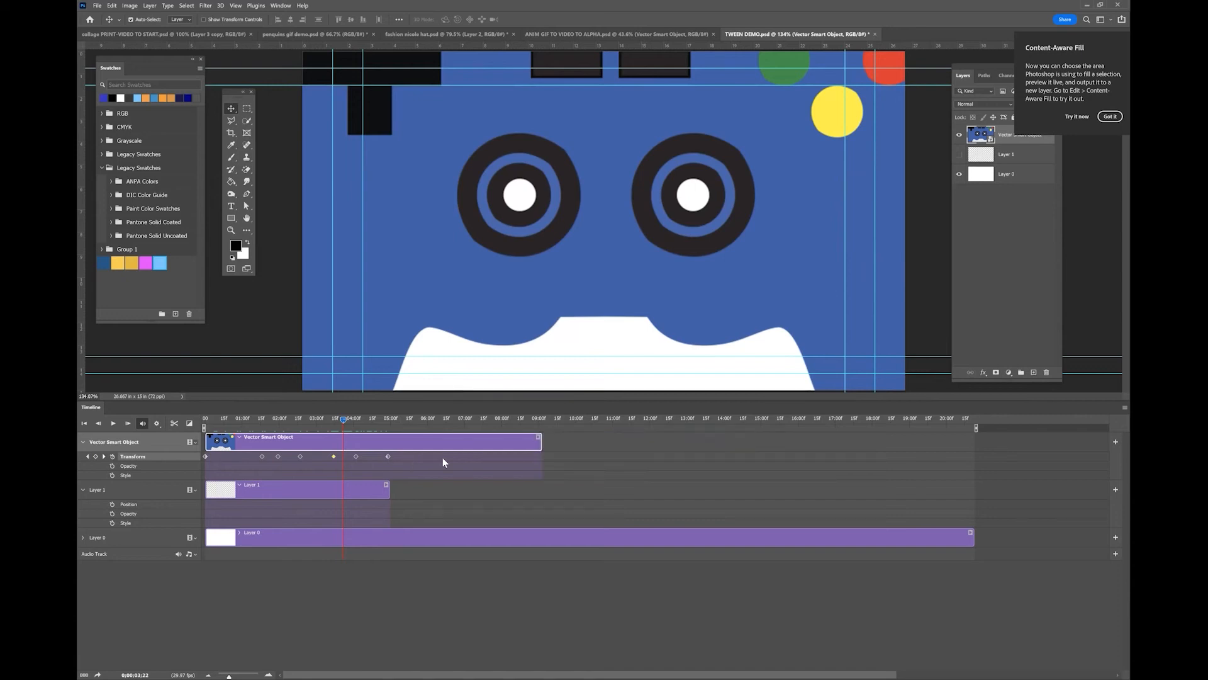
pyautogui.moveTo(485, 458); pyautogui.dragTo(485, 457)
pyautogui.moveTo(342, 417); pyautogui.dragTo(265, 417)
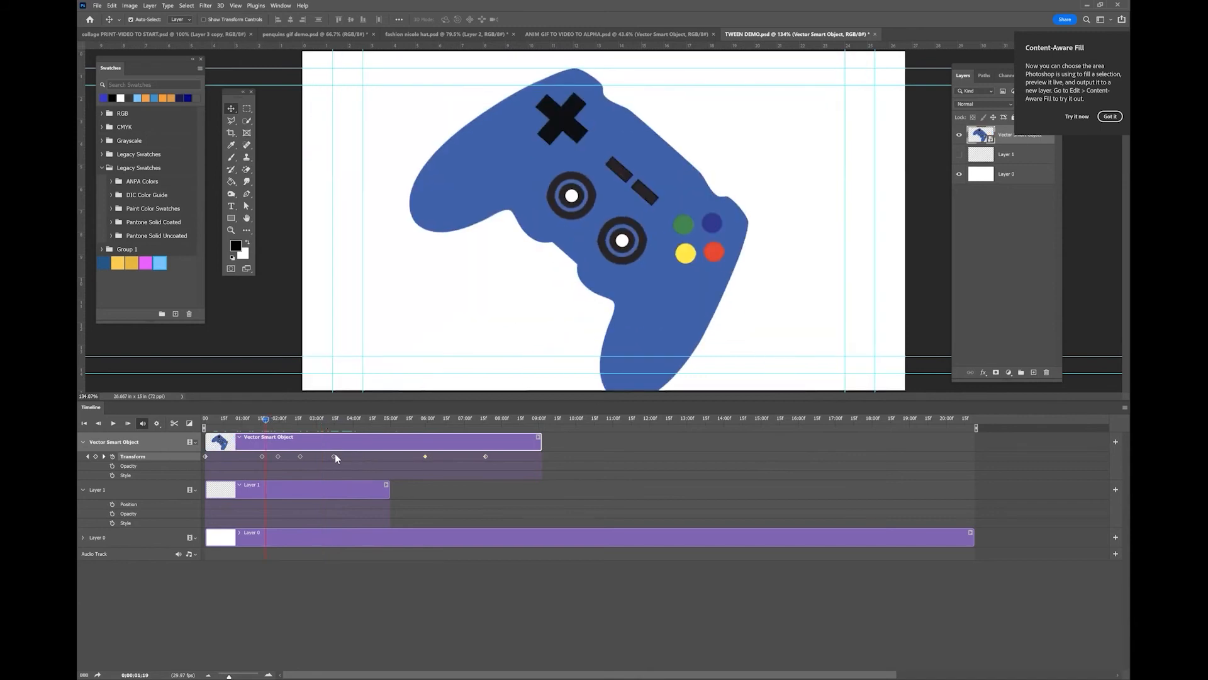
pyautogui.moveTo(334, 456); pyautogui.dragTo(407, 458)
# Space out the spin by moving the upside-down Transform keyframe to 02:18 and the upright one after it to about 03:24
pyautogui.moveTo(269, 422); pyautogui.dragTo(285, 422)
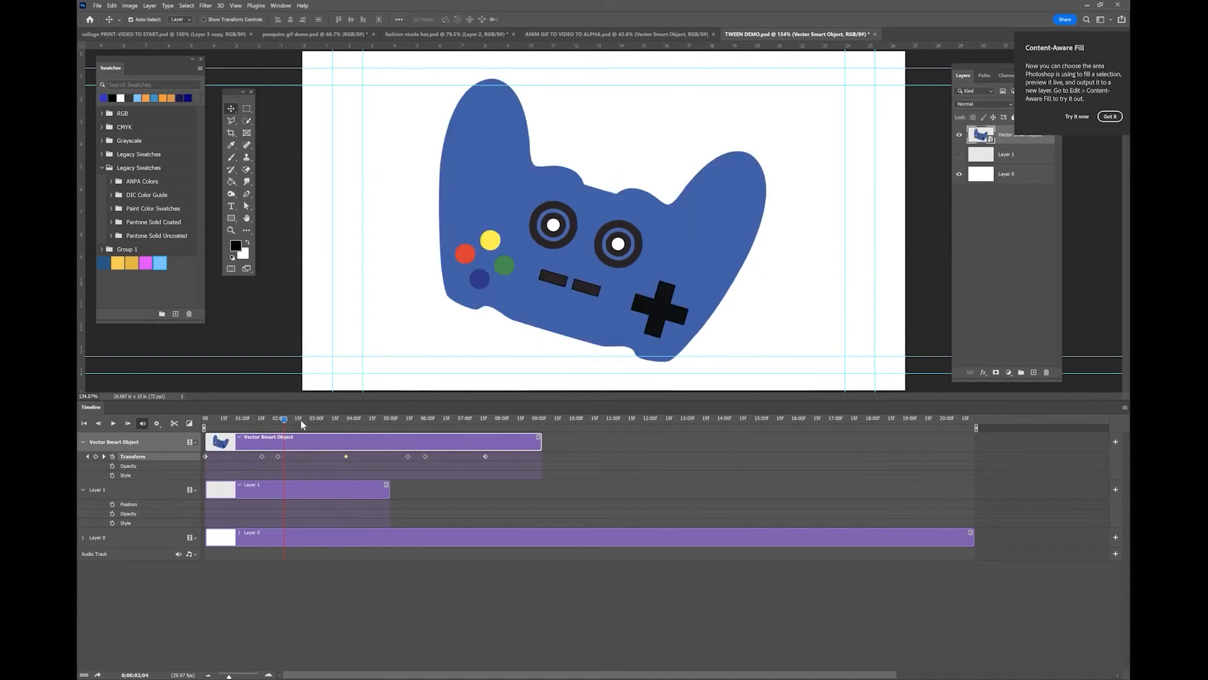
pyautogui.moveTo(303, 423)
pyautogui.mouseDown()
pyautogui.moveTo(283, 422)
pyautogui.moveTo(303, 426)
pyautogui.mouseUp()
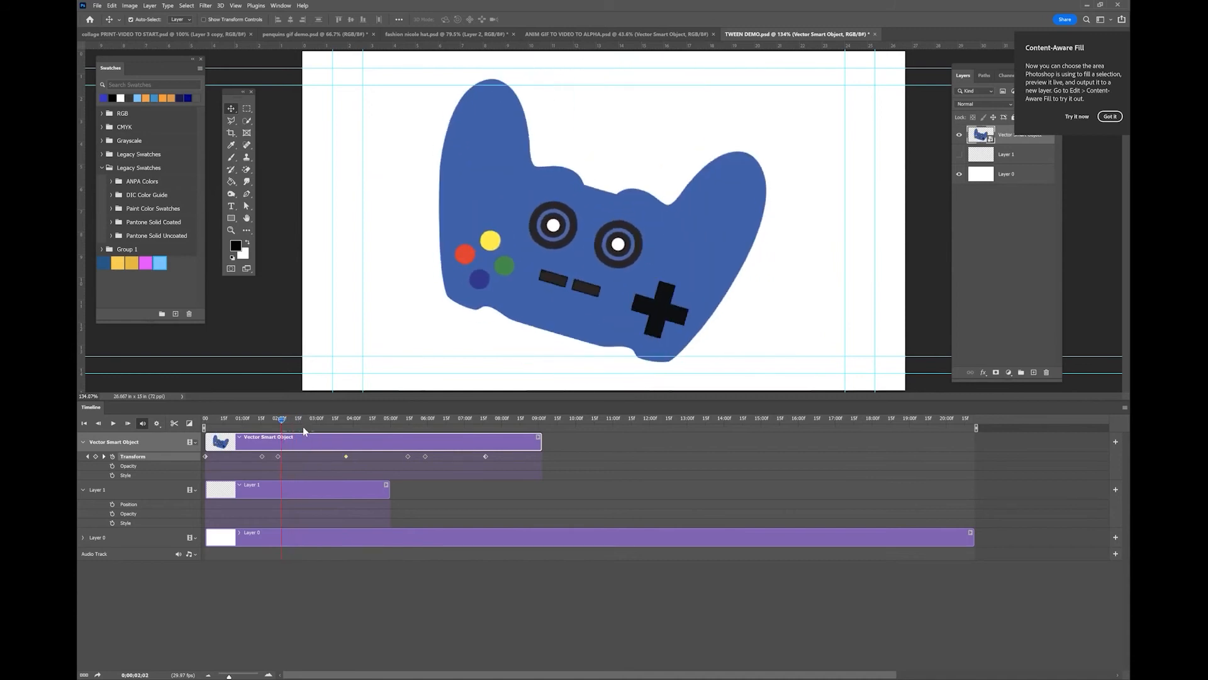
pyautogui.click(88, 458)
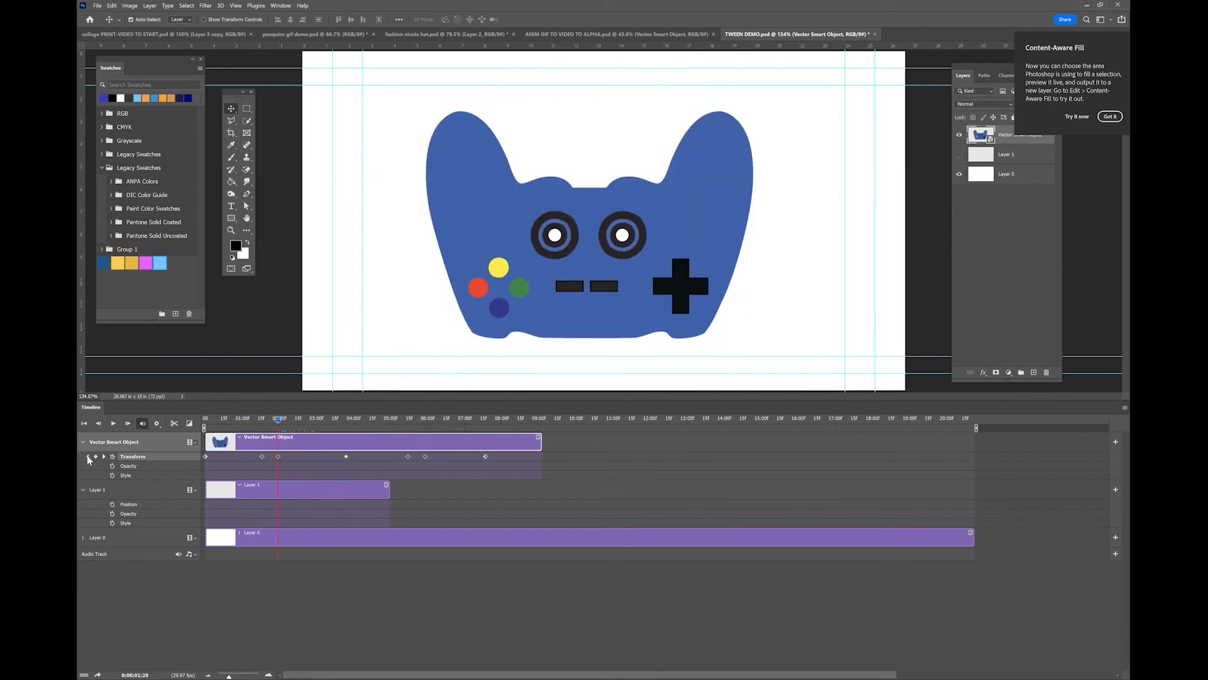
pyautogui.click(88, 457)
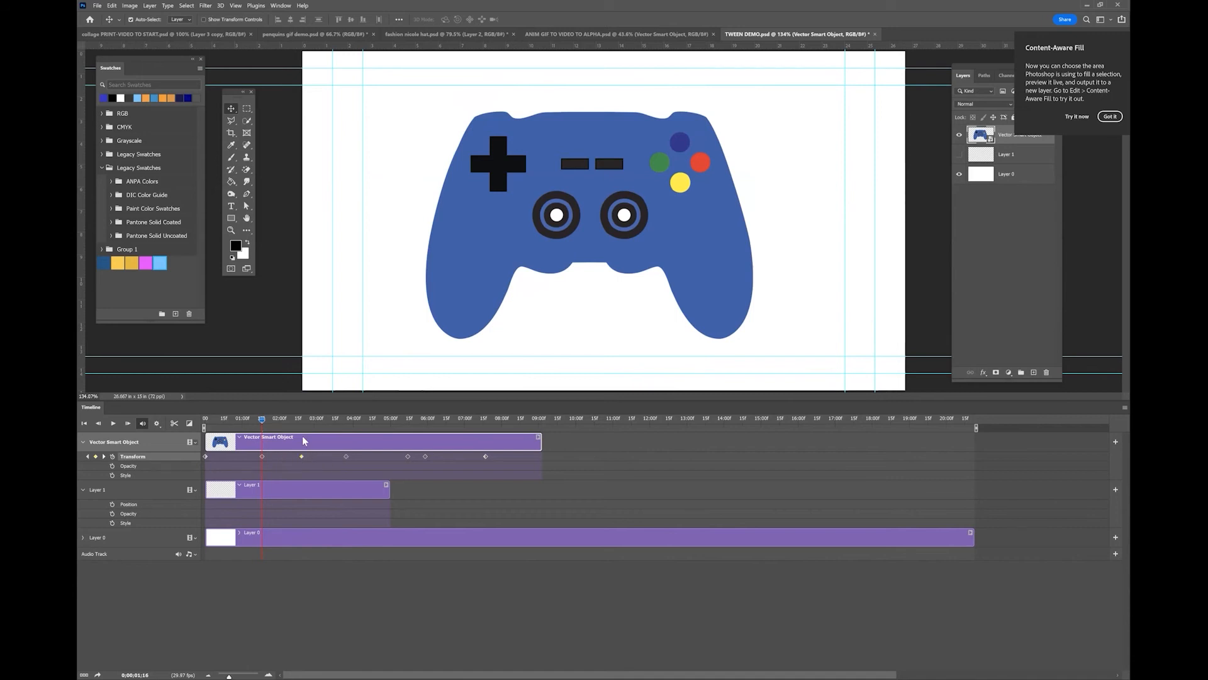
pyautogui.moveTo(290, 426)
pyautogui.mouseDown()
pyautogui.moveTo(458, 449)
pyautogui.moveTo(280, 439)
pyautogui.mouseUp()
# Dismiss the Content-Aware Fill tip and scrub back and forth through the timeline to review the slide, spin and enlargement
pyautogui.click(1110, 116)
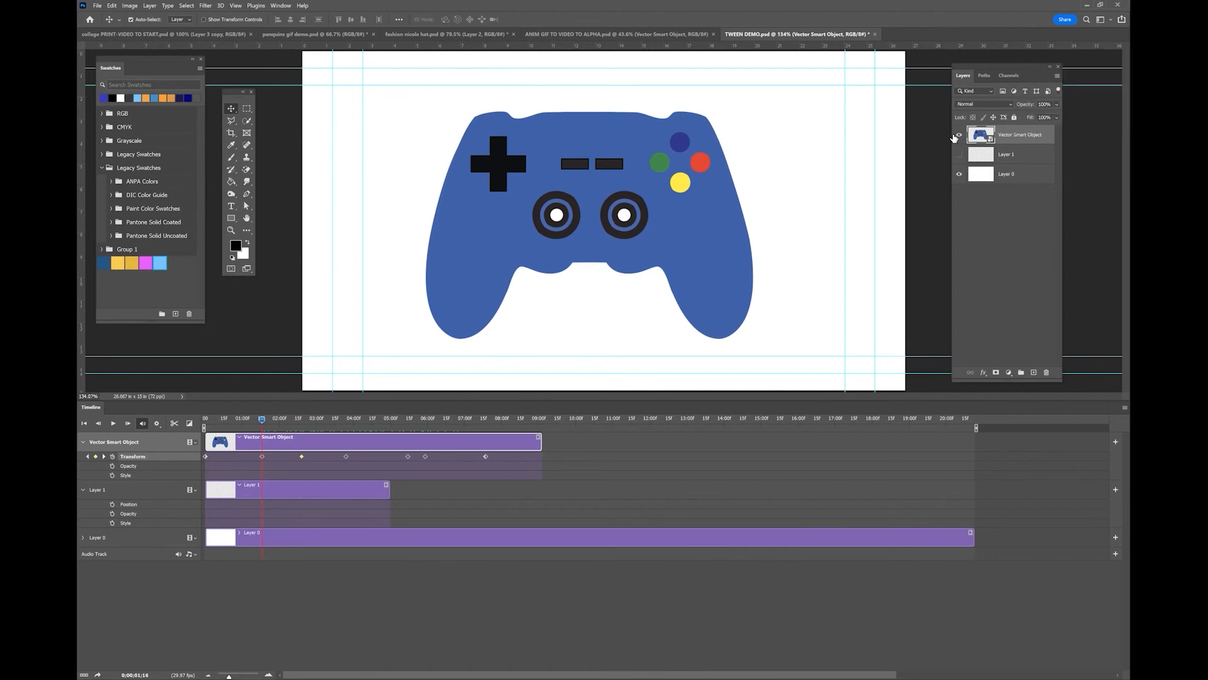
pyautogui.moveTo(262, 420); pyautogui.dragTo(474, 420)
pyautogui.moveTo(375, 418); pyautogui.dragTo(335, 416)
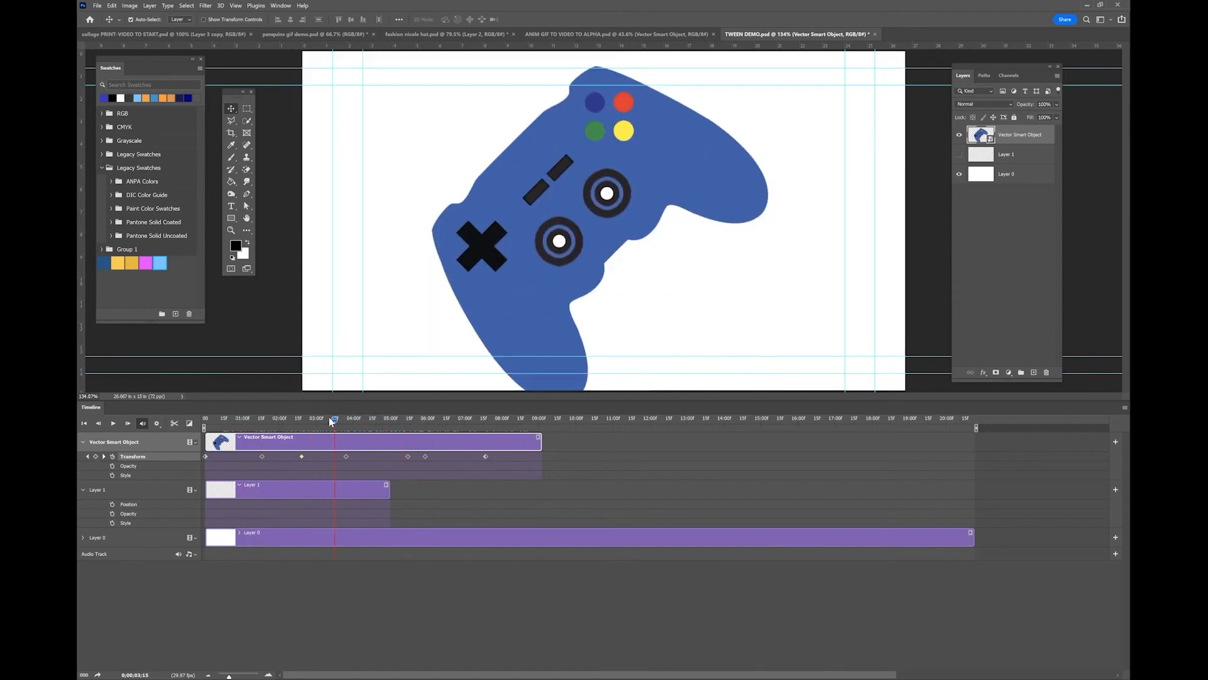
pyautogui.moveTo(334, 417); pyautogui.dragTo(508, 433)
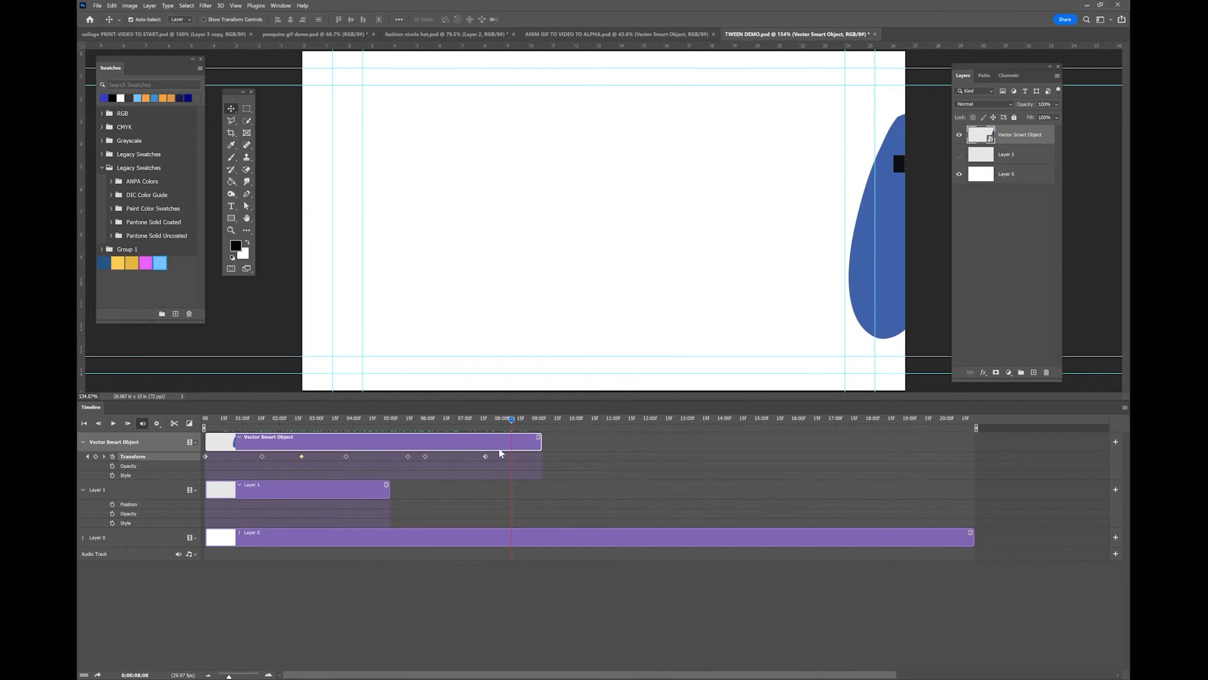
pyautogui.moveTo(511, 421); pyautogui.dragTo(318, 420)
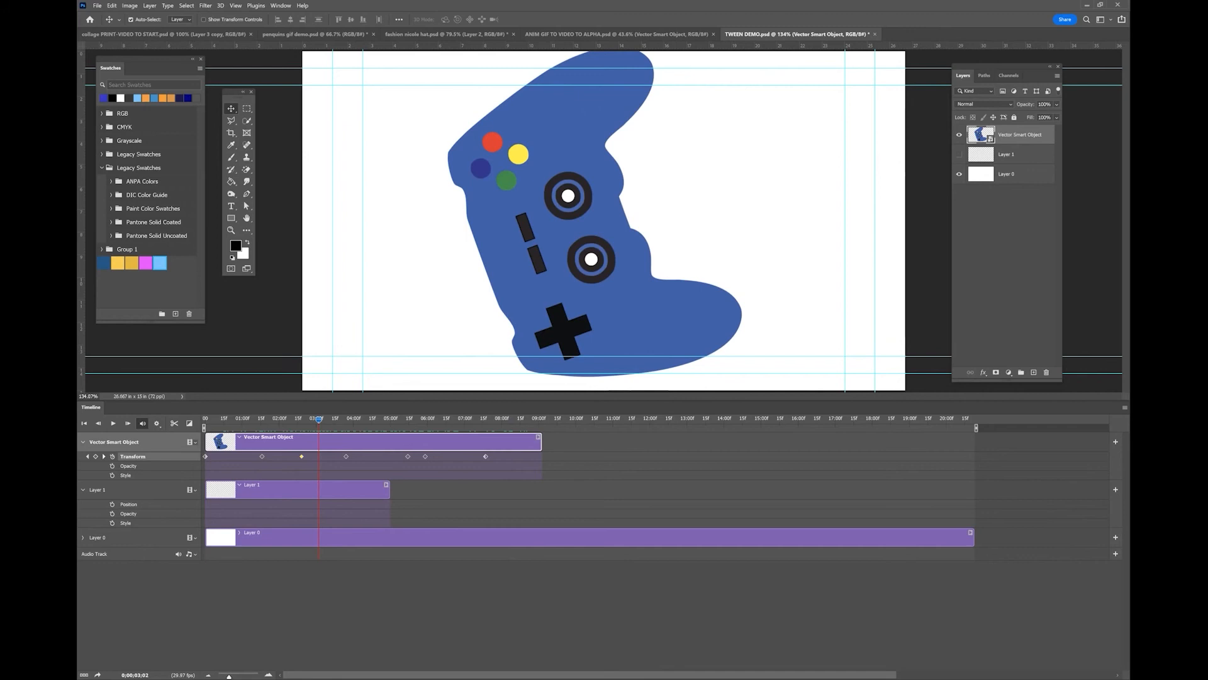
pyautogui.click(150, 5)
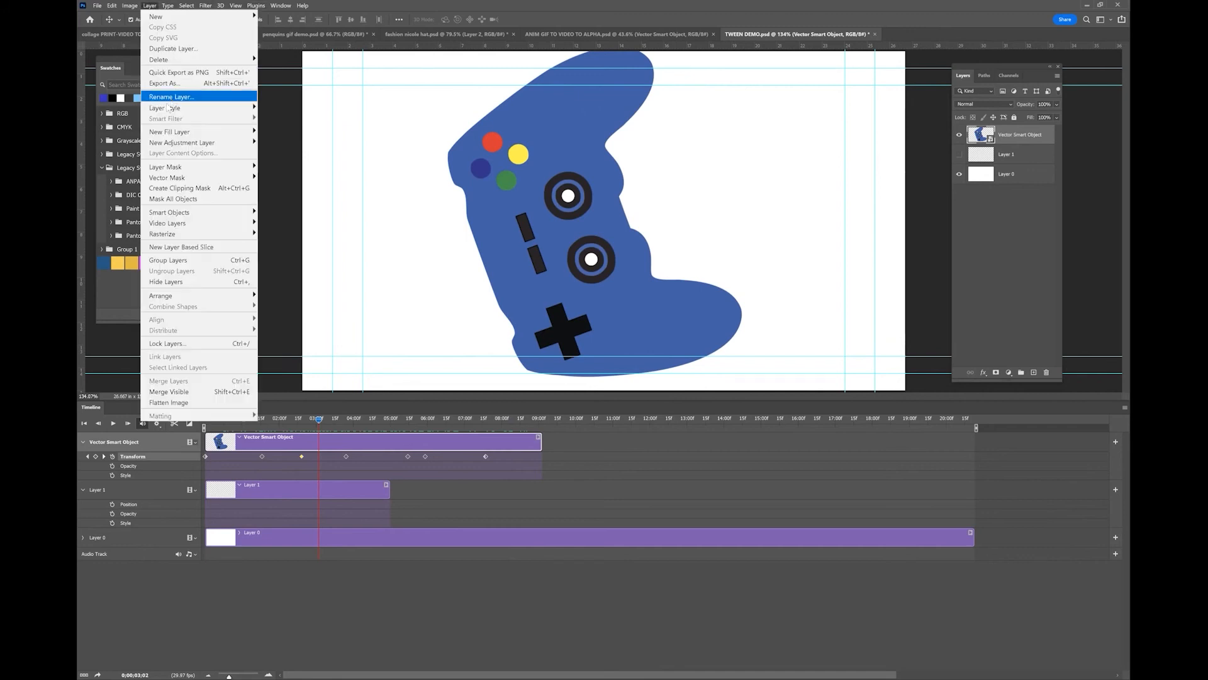
pyautogui.moveTo(202, 108)
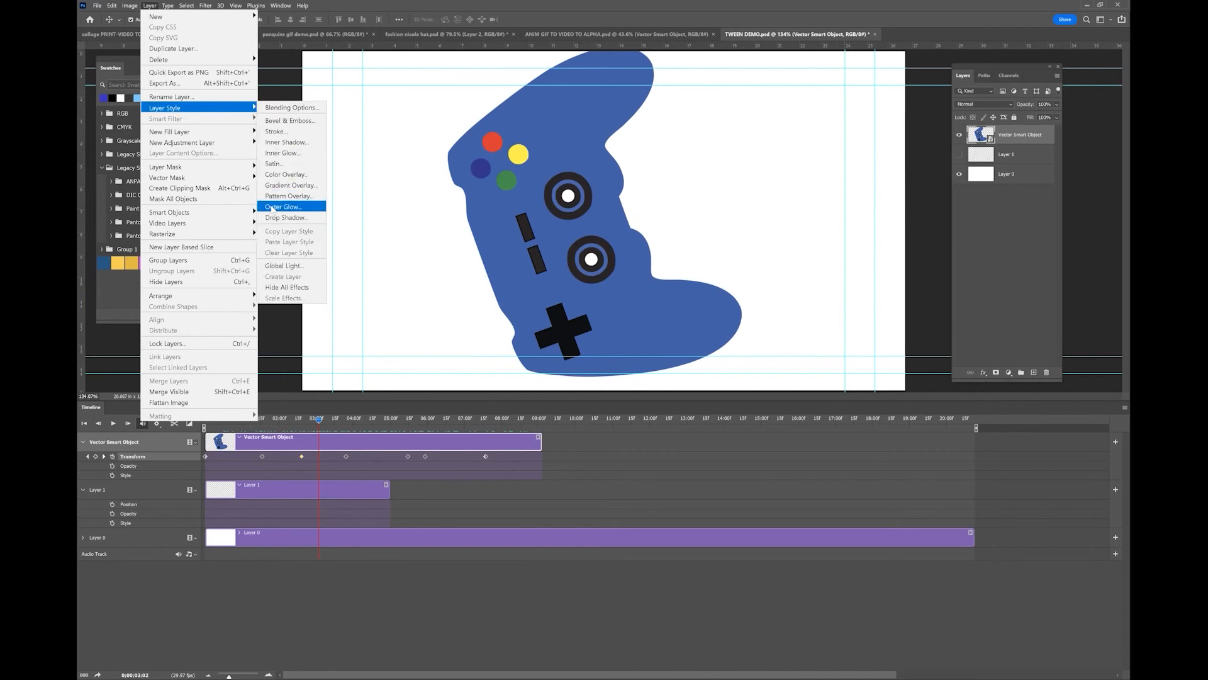
pyautogui.click(270, 206)
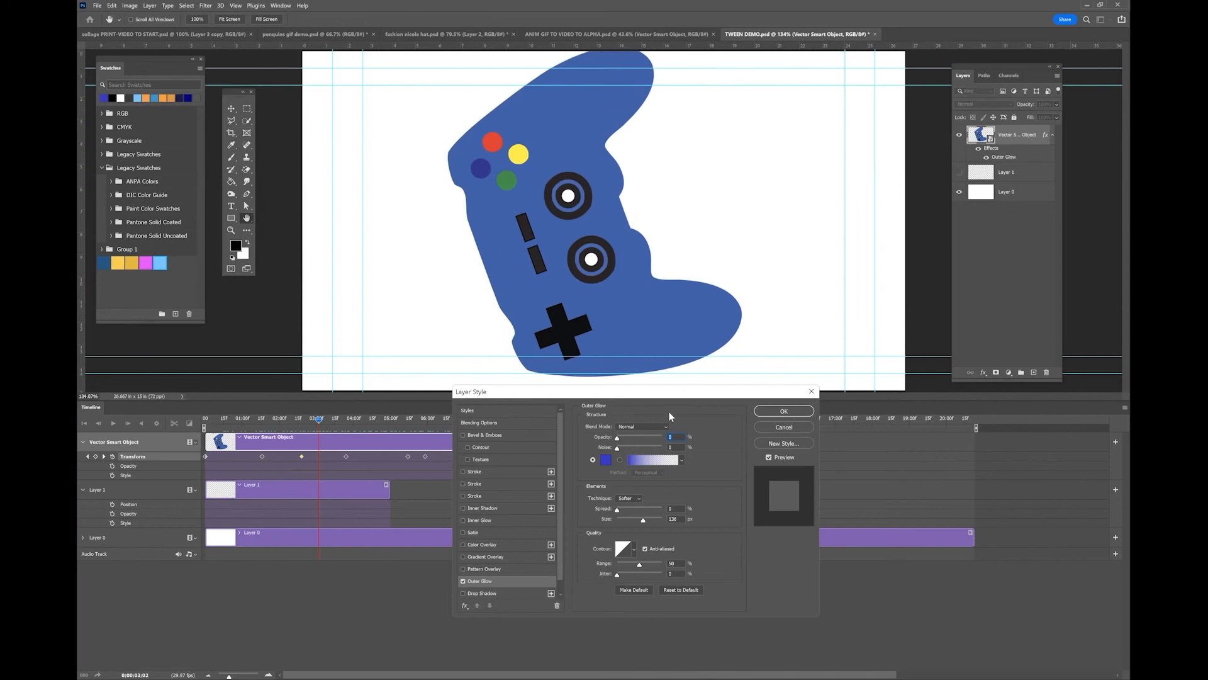
pyautogui.click(784, 427)
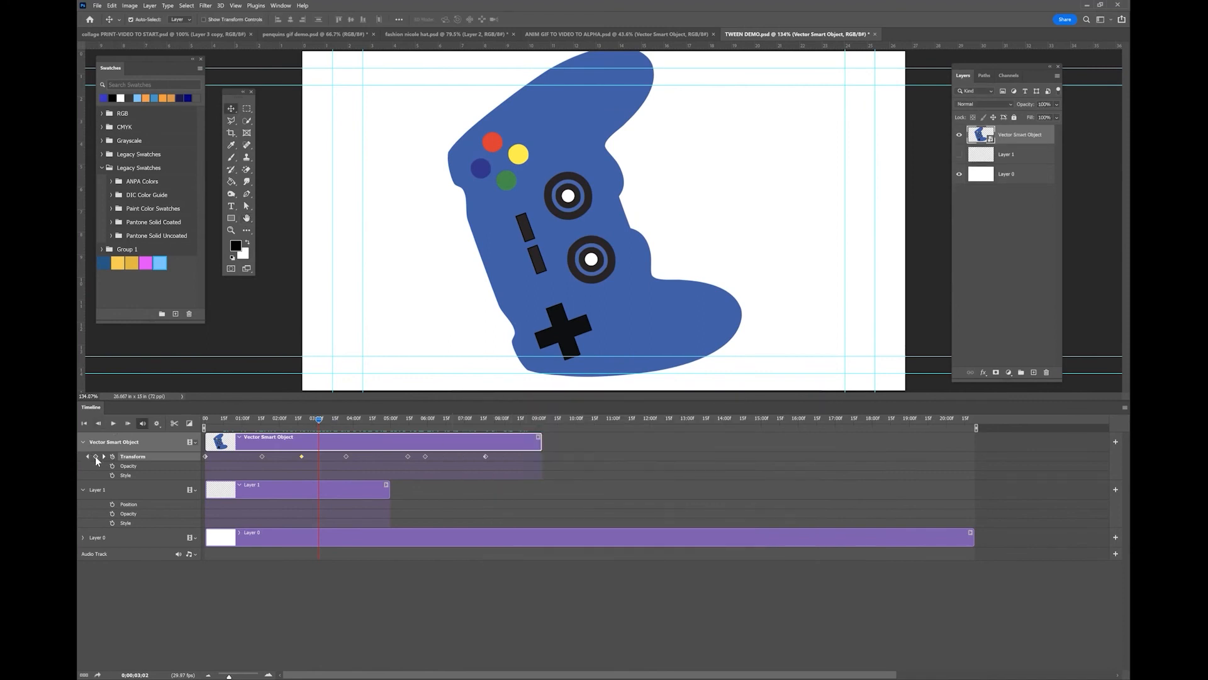
# Go to the 01:16 Transform keyframe and add an Outer Glow layer style to the controller
pyautogui.click(88, 457)
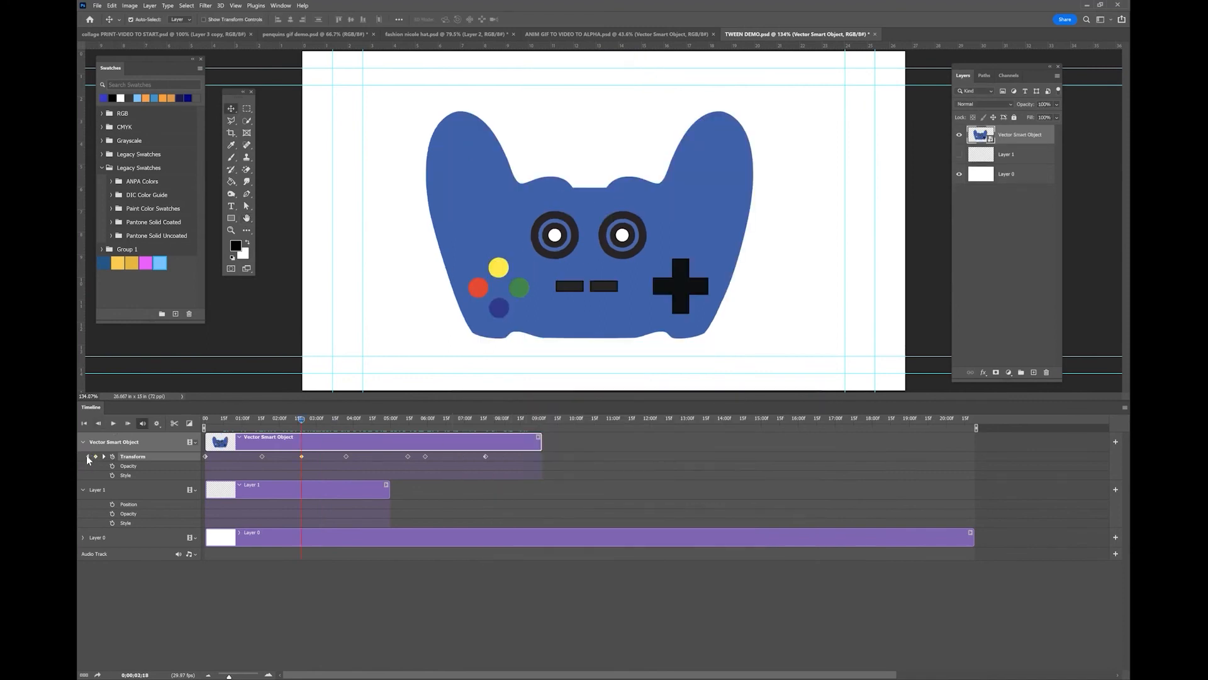
pyautogui.click(87, 457)
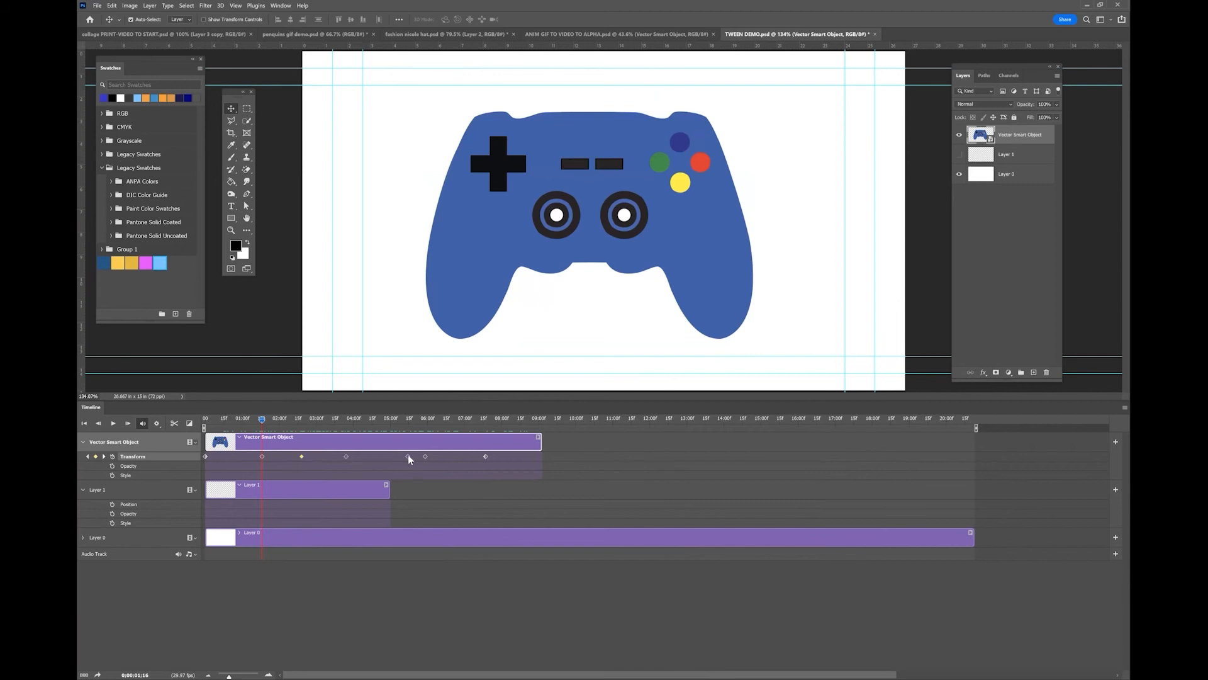
pyautogui.click(104, 456)
pyautogui.click(104, 456)
pyautogui.click(87, 456)
pyautogui.click(88, 456)
pyautogui.click(149, 6)
pyautogui.moveTo(263, 122)
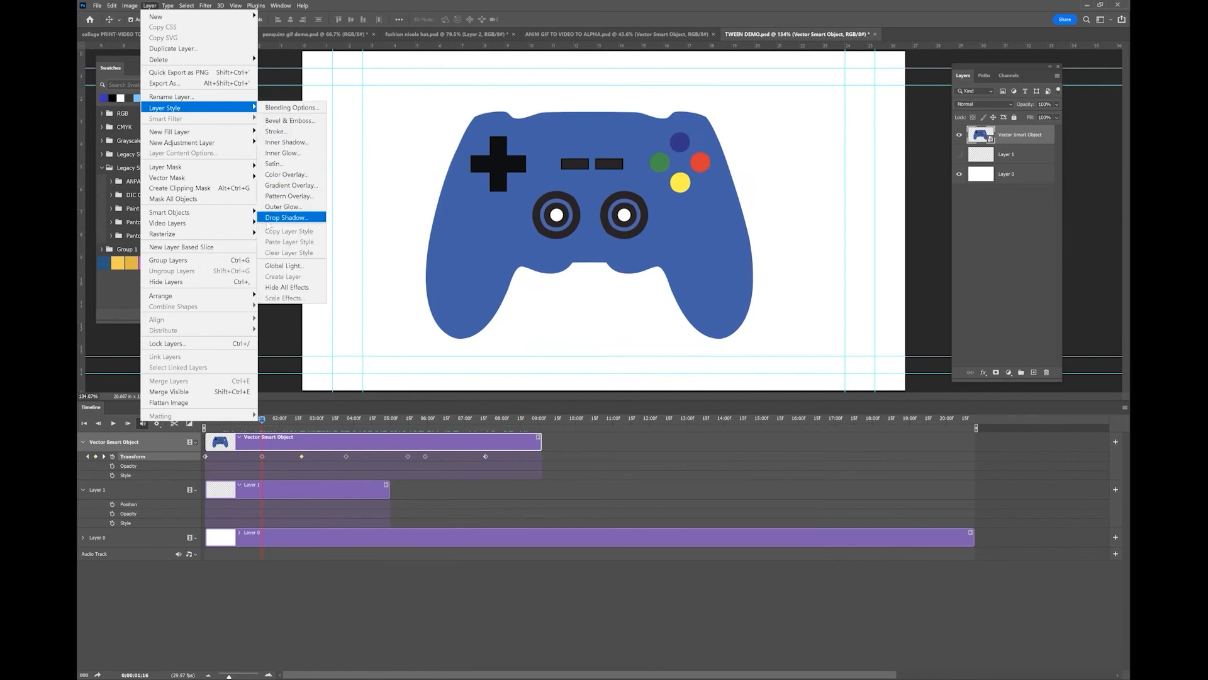
pyautogui.click(277, 208)
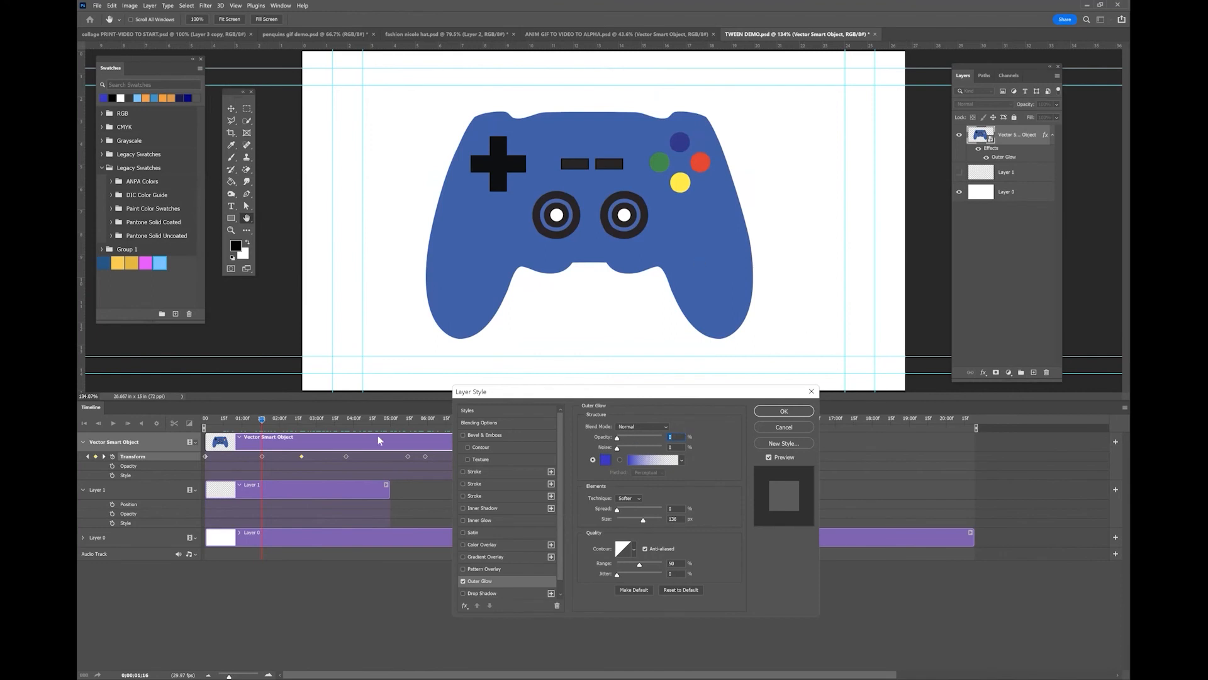
# Set the outer glow's color to red ff3333, sampled from the controller's red button
pyautogui.click(300, 434)
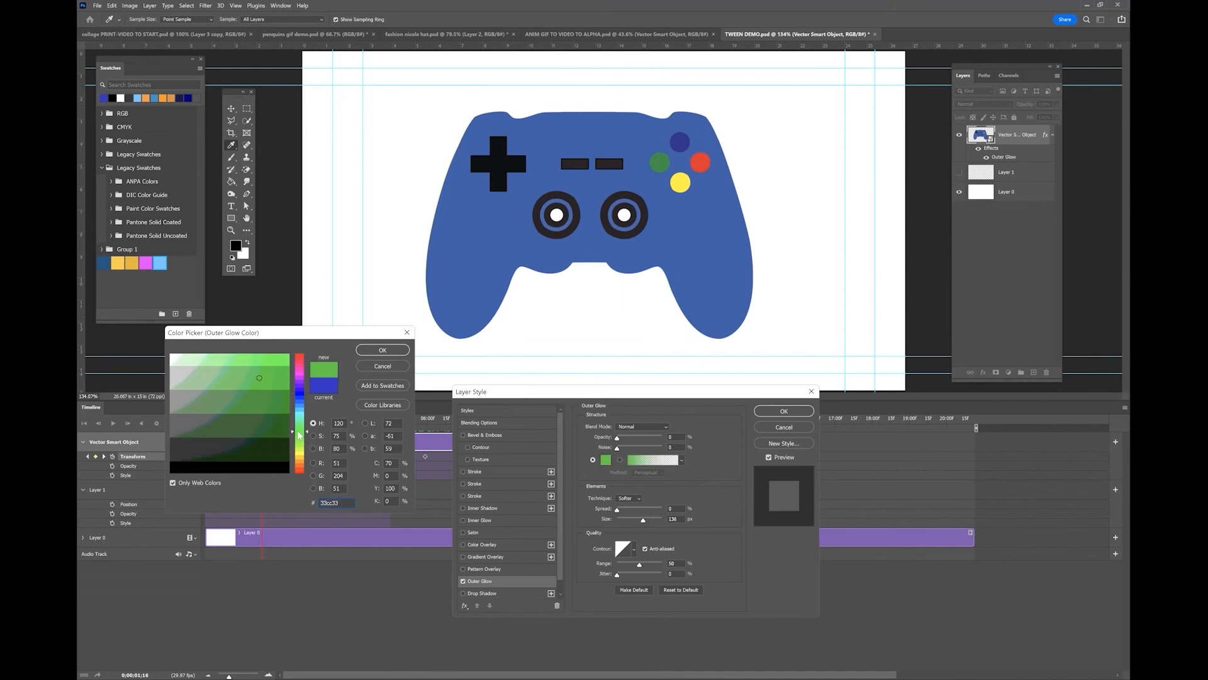
pyautogui.click(301, 472)
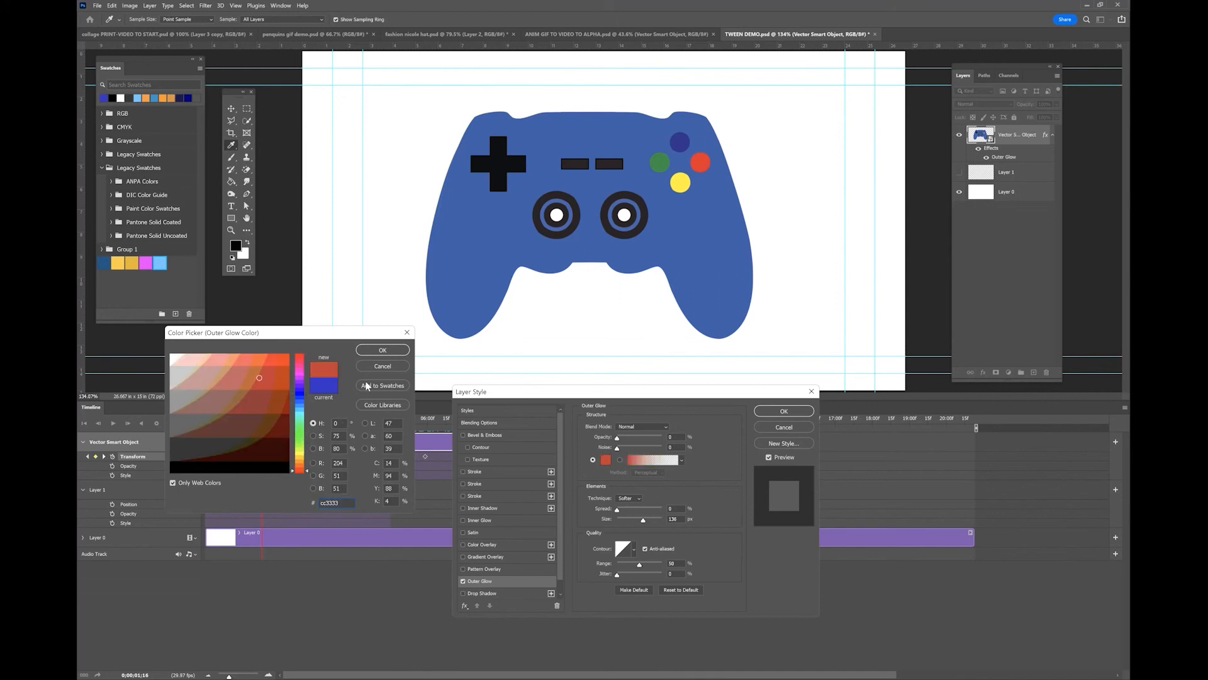
pyautogui.click(703, 163)
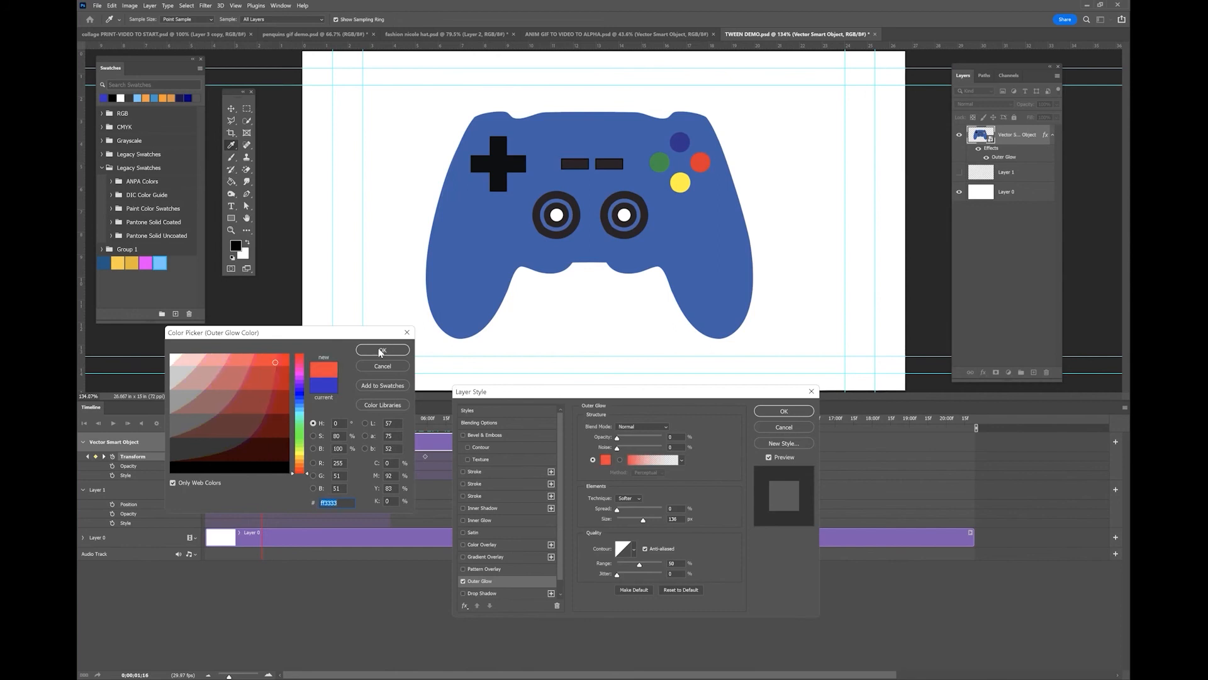
pyautogui.click(381, 350)
# Raise the outer glow's opacity to 100% and try several different contour shapes on it
pyautogui.moveTo(615, 439); pyautogui.dragTo(702, 437)
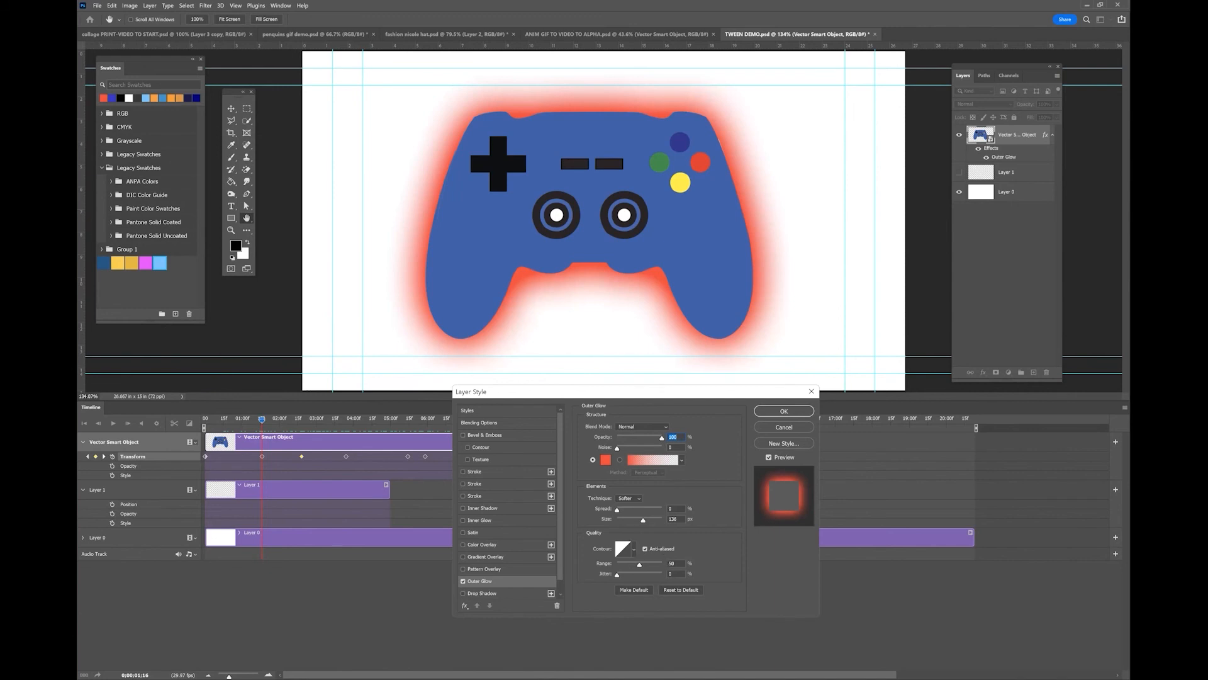
pyautogui.click(634, 549)
pyautogui.click(591, 571)
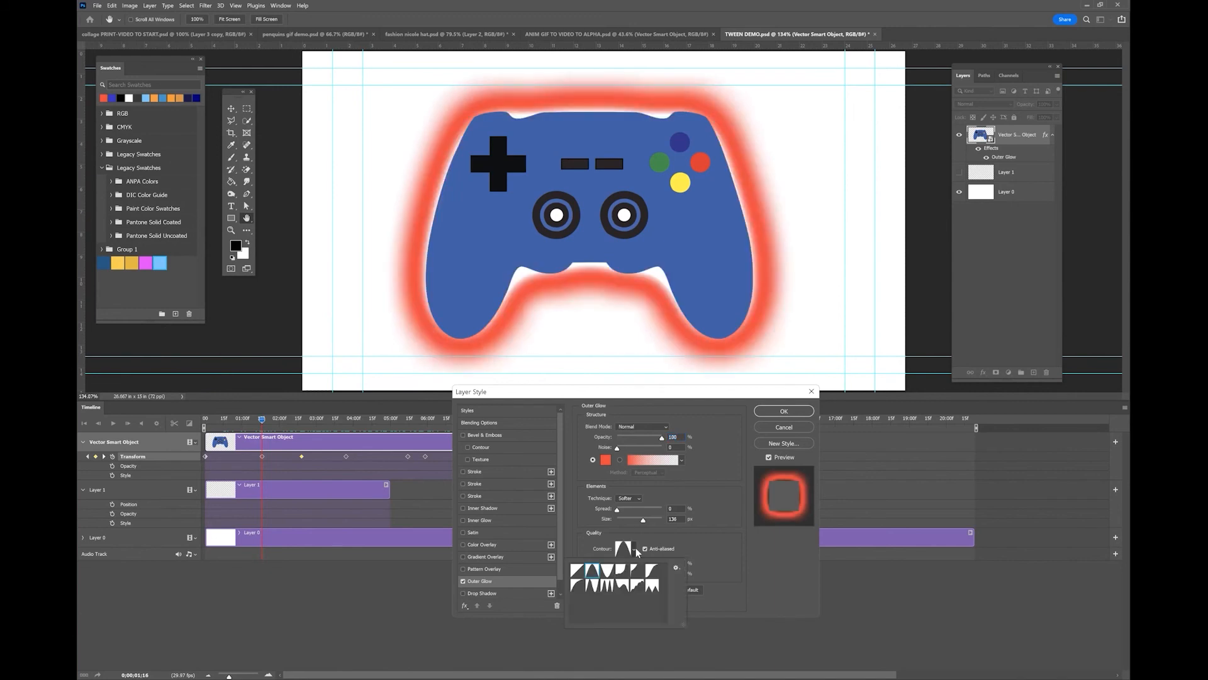
pyautogui.click(636, 550)
pyautogui.click(634, 550)
pyautogui.click(606, 571)
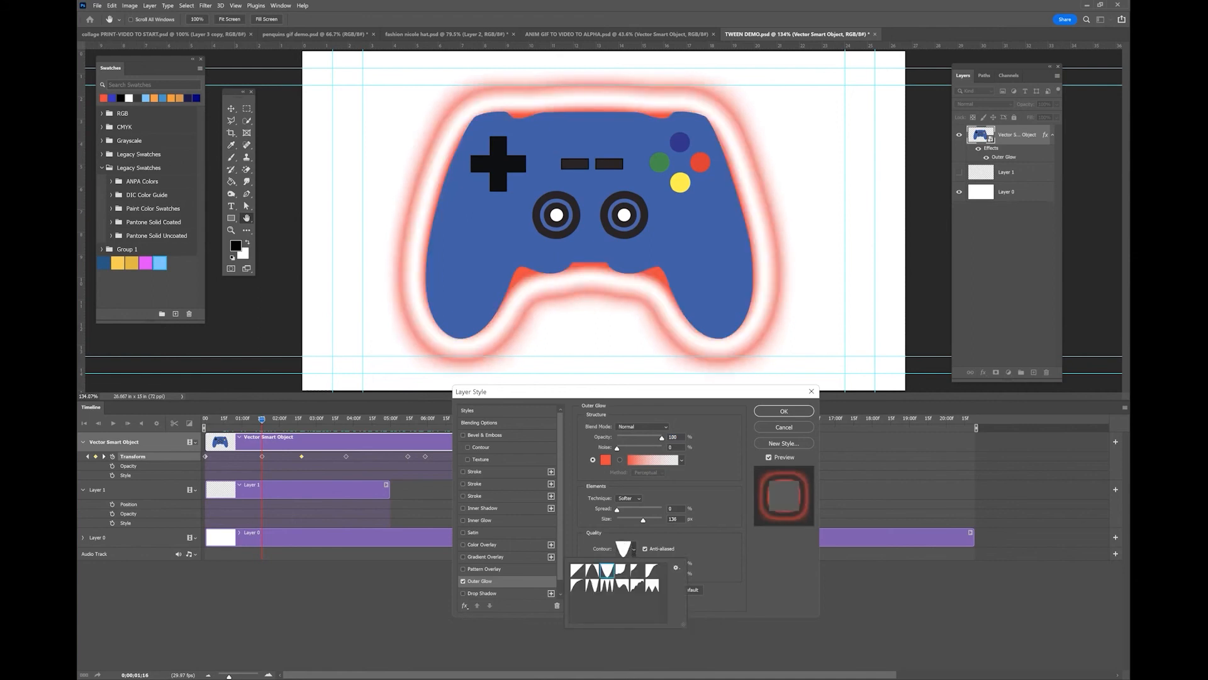
pyautogui.click(635, 551)
pyautogui.click(635, 550)
pyautogui.click(622, 570)
pyautogui.click(635, 551)
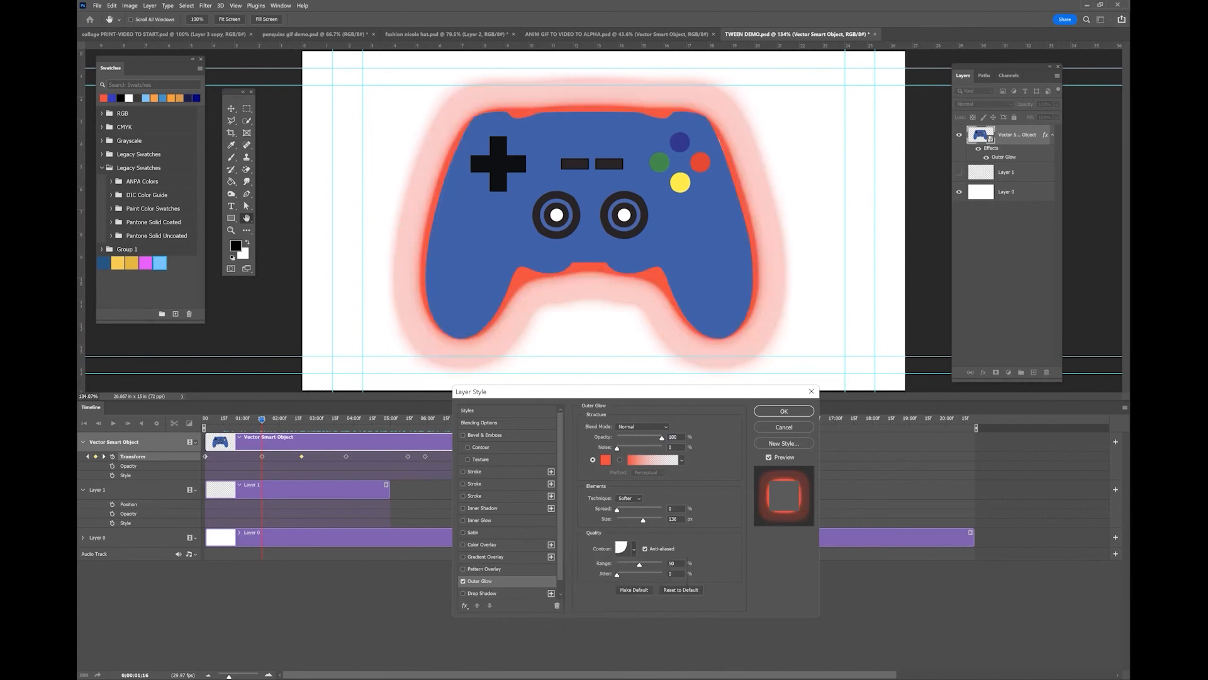
pyautogui.click(634, 550)
pyautogui.click(637, 570)
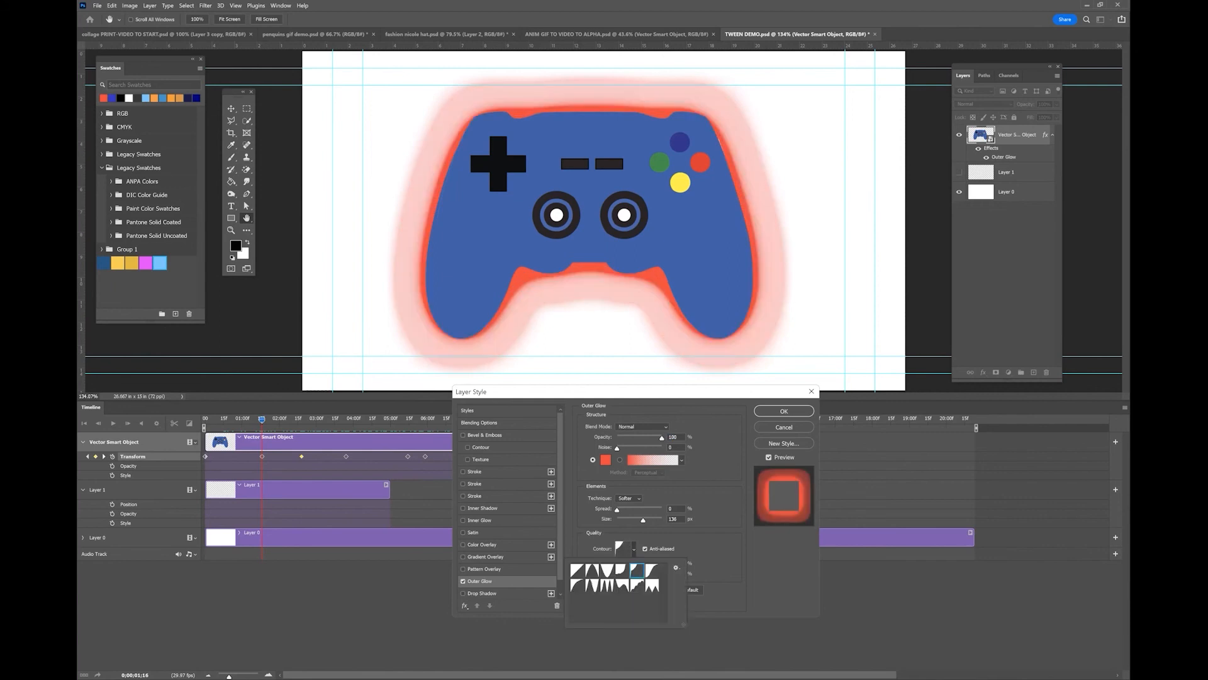
pyautogui.click(632, 548)
# Restore the linear contour for the outer glow and set its opacity to 0%
pyautogui.click(632, 546)
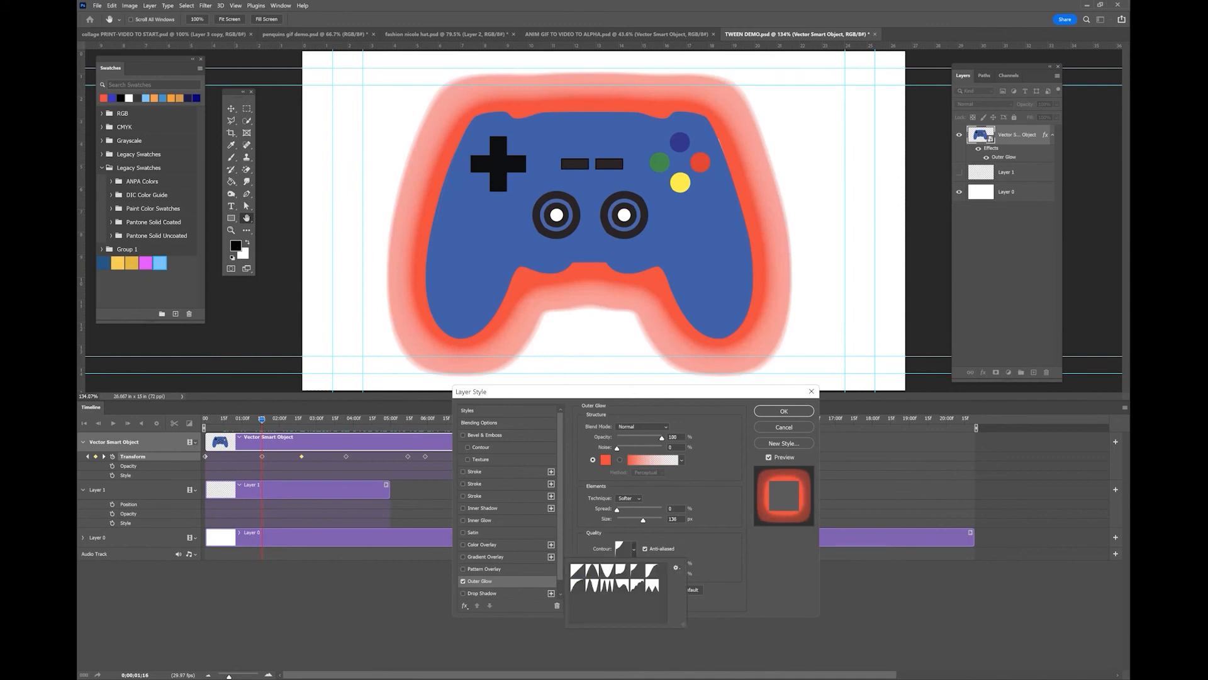
pyautogui.click(578, 569)
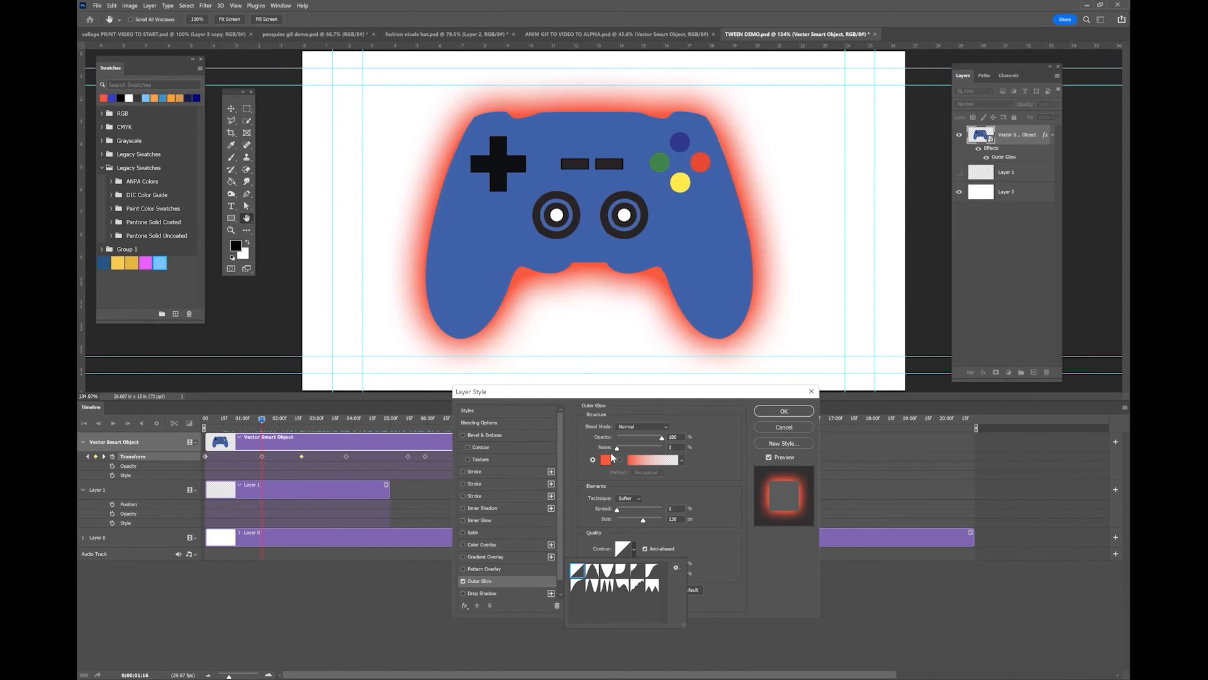
pyautogui.click(663, 441)
pyautogui.moveTo(662, 441); pyautogui.dragTo(554, 437)
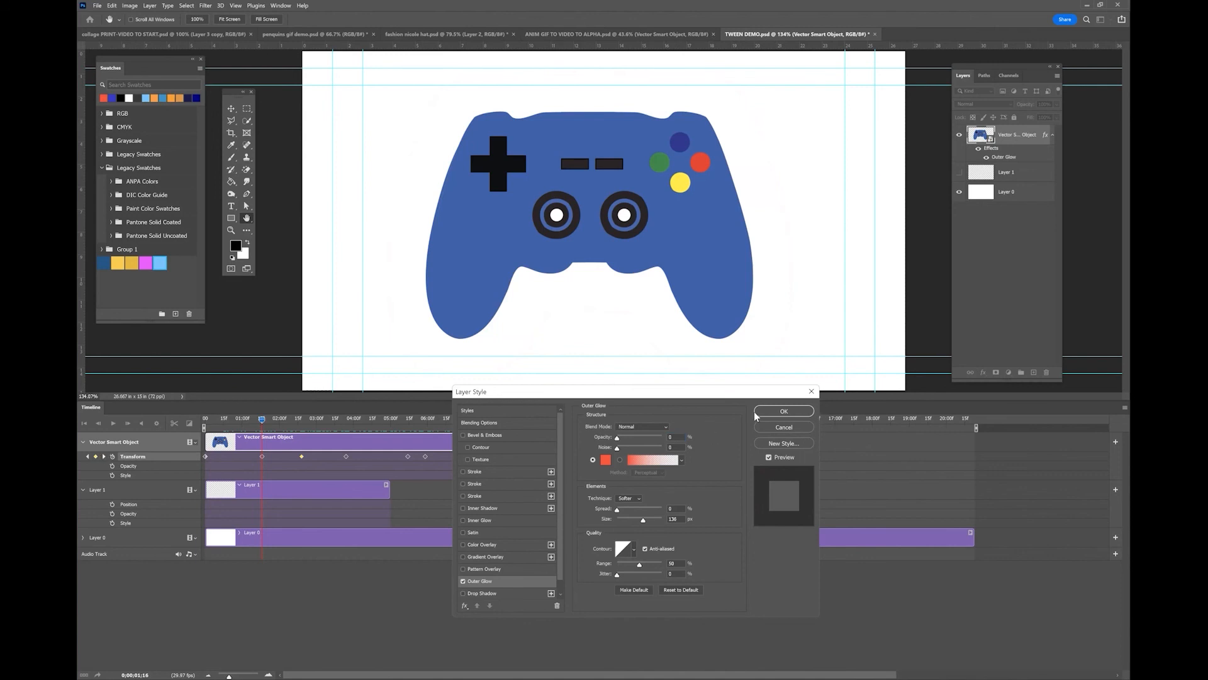
# Accept the 0% outer glow, go to the 02:18 Transform keyframe and set the controller's outer glow opacity to 100%
pyautogui.click(784, 410)
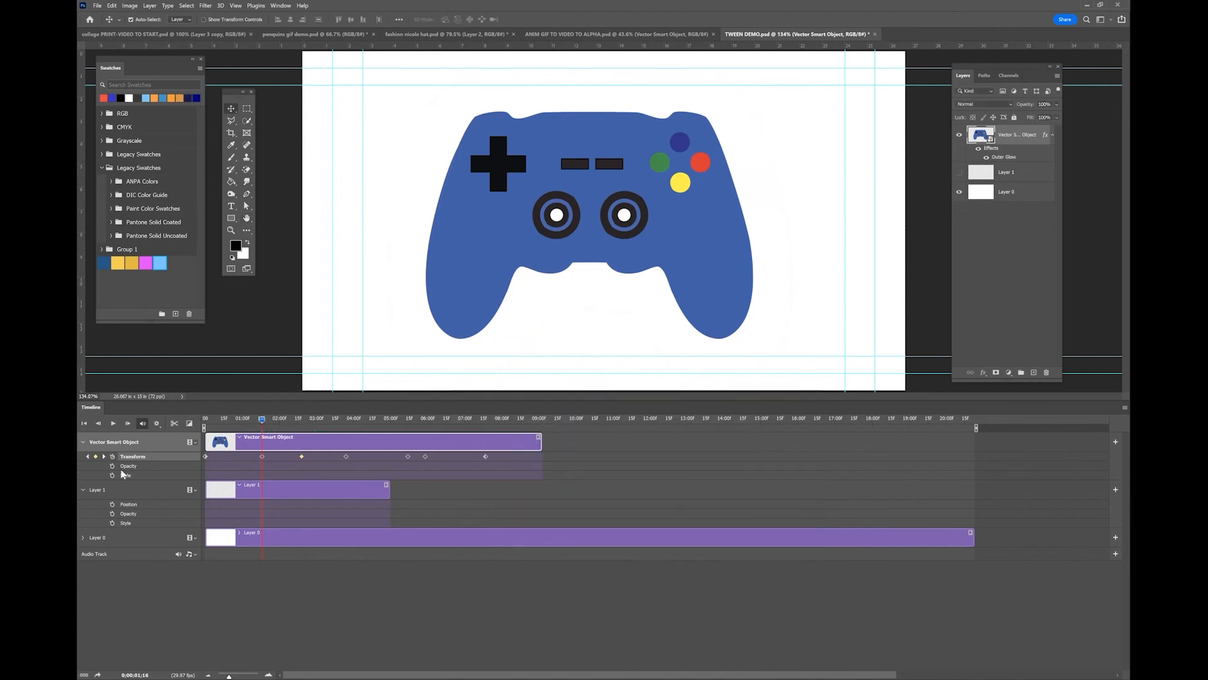
pyautogui.click(104, 457)
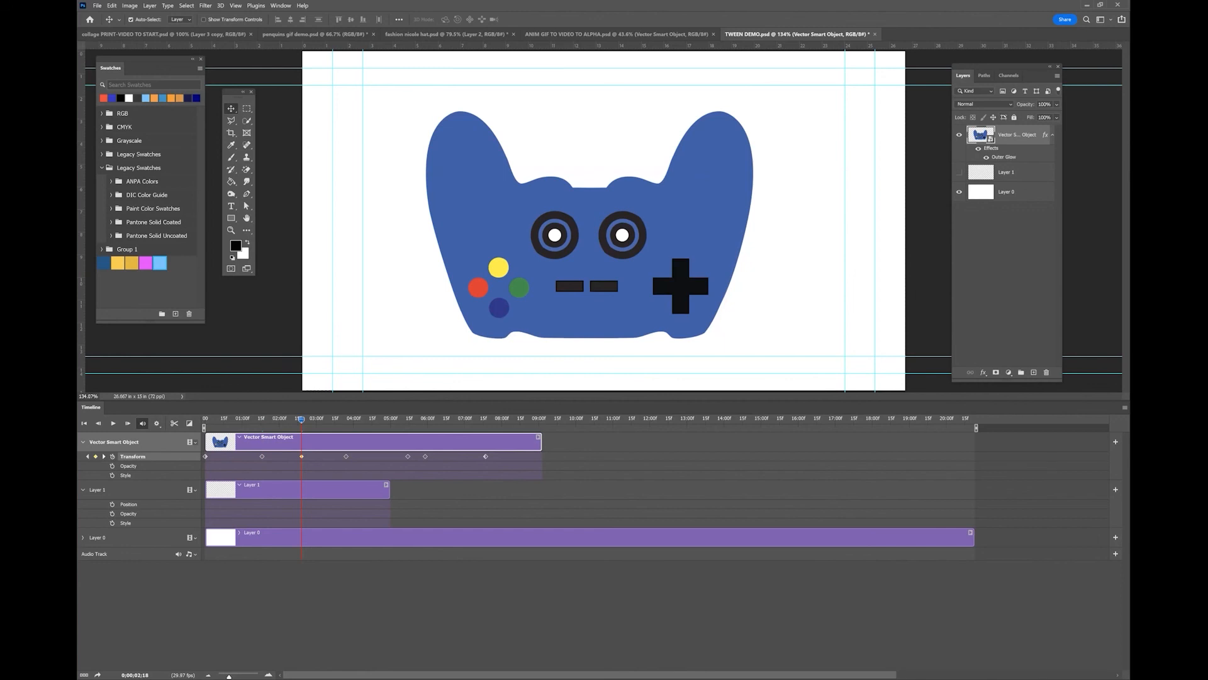
pyautogui.doubleClick(1004, 157)
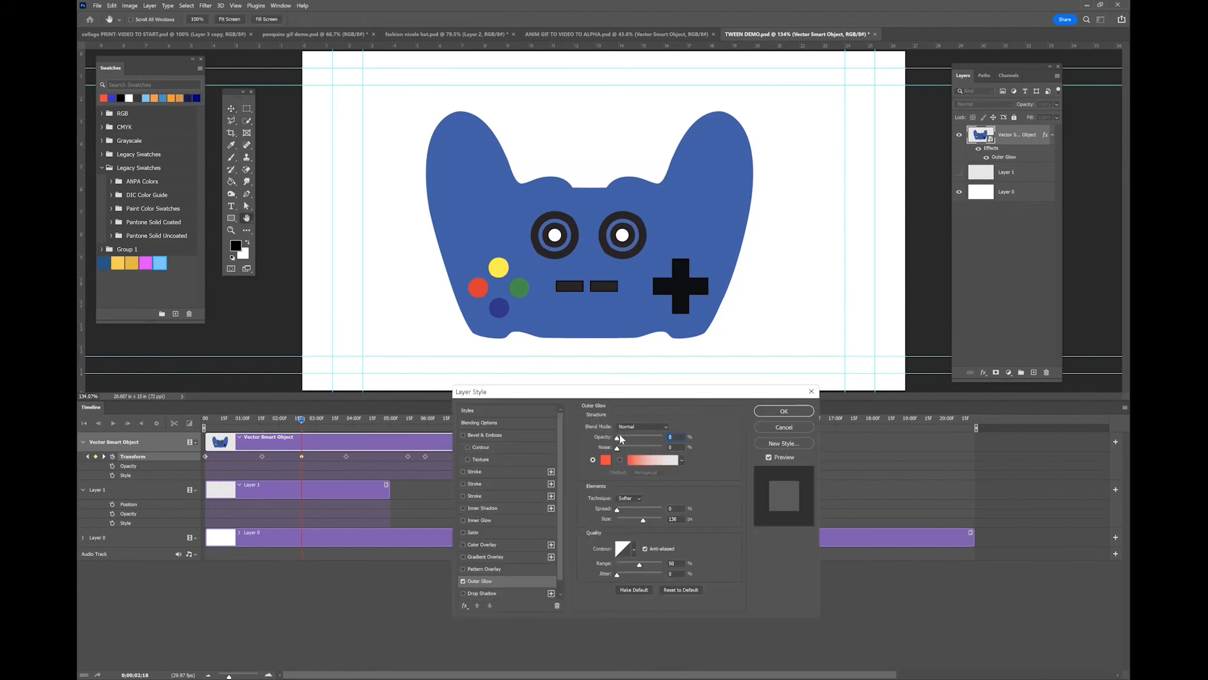
pyautogui.moveTo(618, 439); pyautogui.dragTo(714, 439)
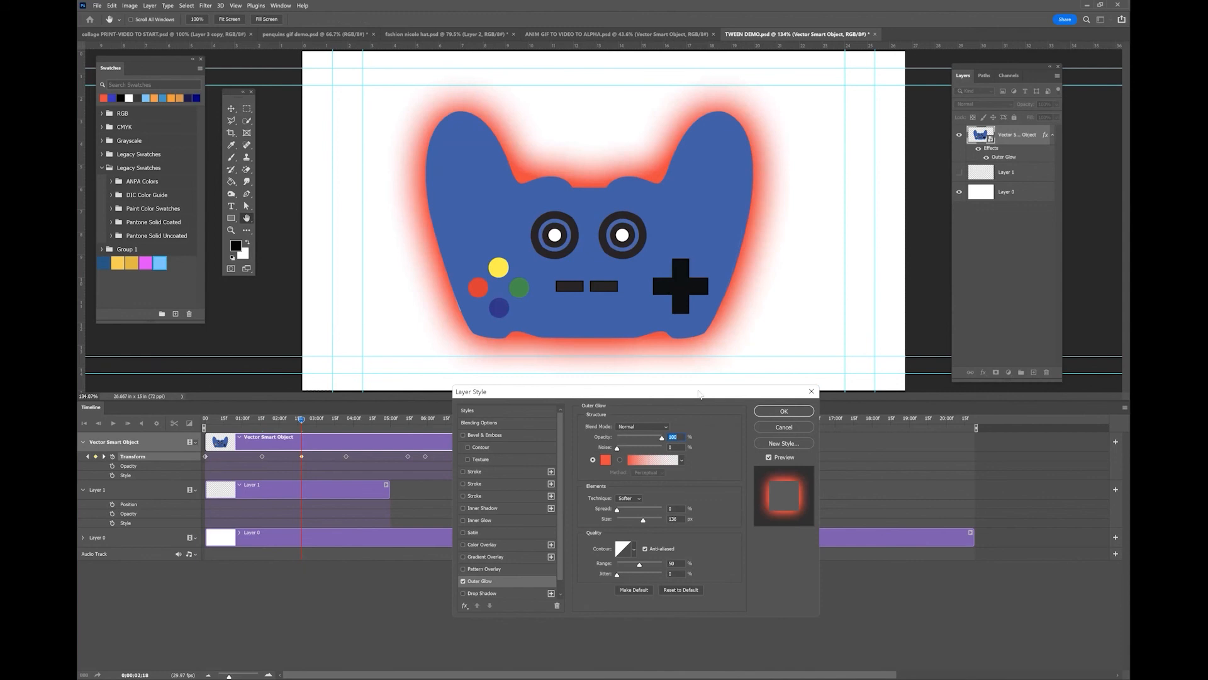
pyautogui.click(763, 412)
# Go to the 07:17 Transform keyframe and try setting the controller layer's overall blending opacity to 0%
pyautogui.click(104, 456)
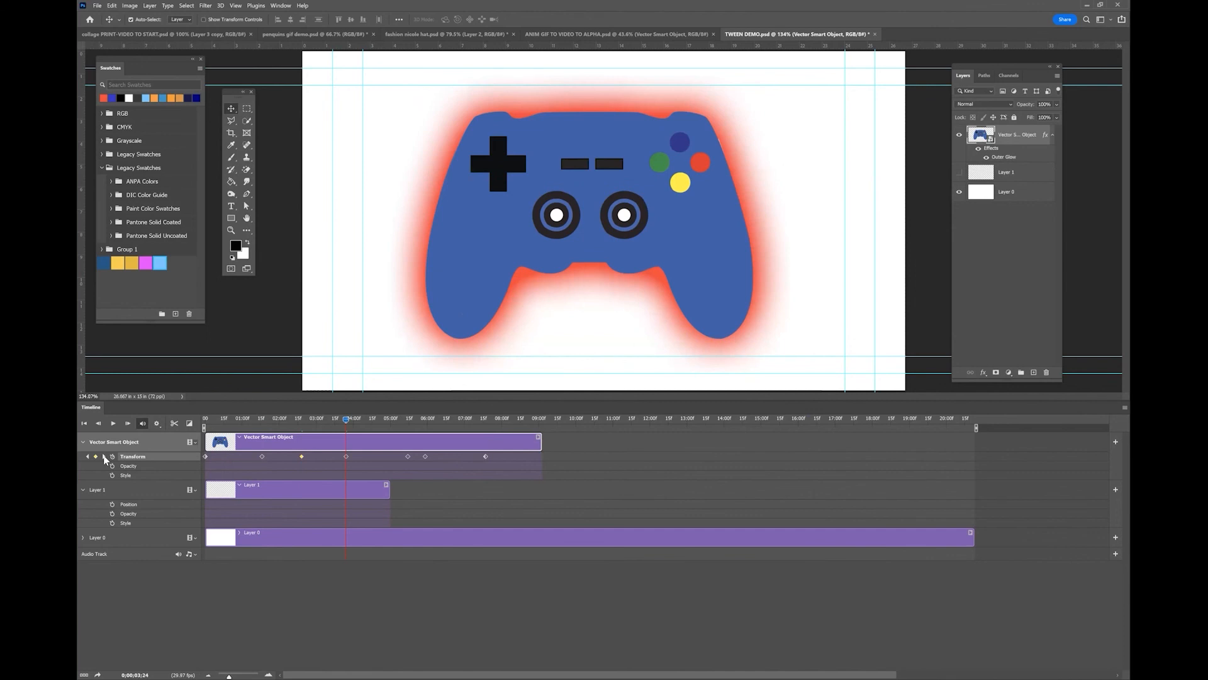
pyautogui.click(104, 456)
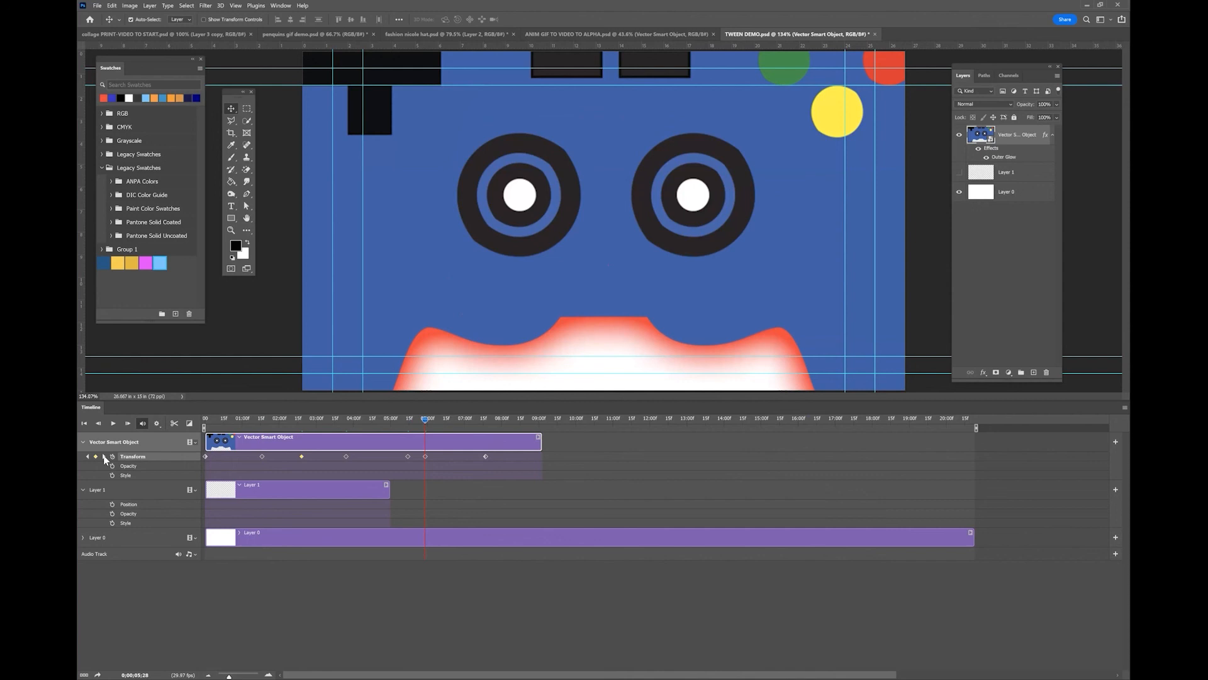
pyautogui.click(103, 456)
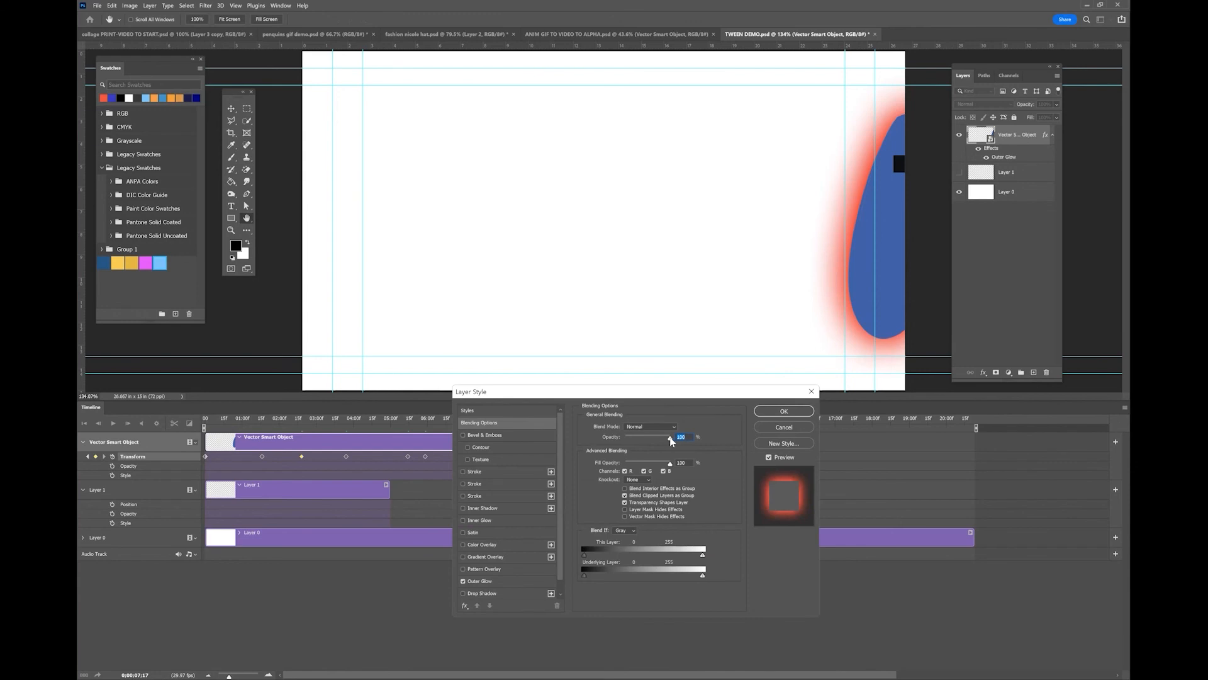
pyautogui.moveTo(671, 440); pyautogui.dragTo(612, 437)
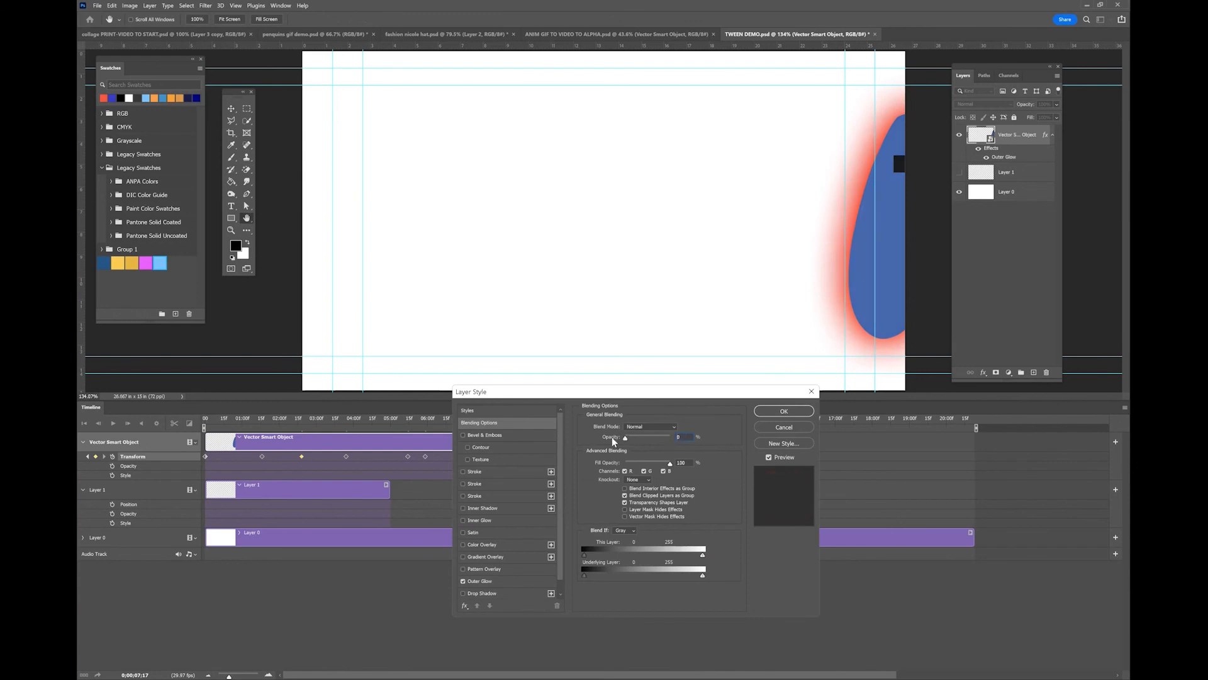
pyautogui.click(782, 411)
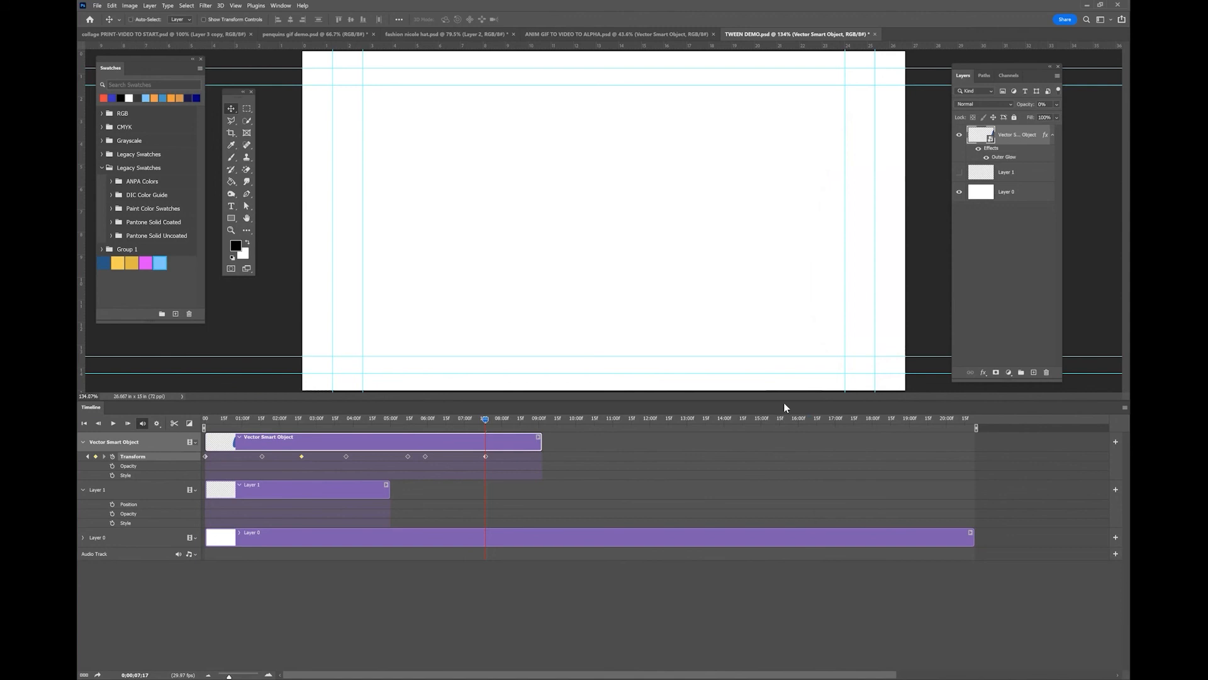
# Restore the controller layer's opacity to 100% and set its outer glow opacity to 0% instead
pyautogui.press('0')
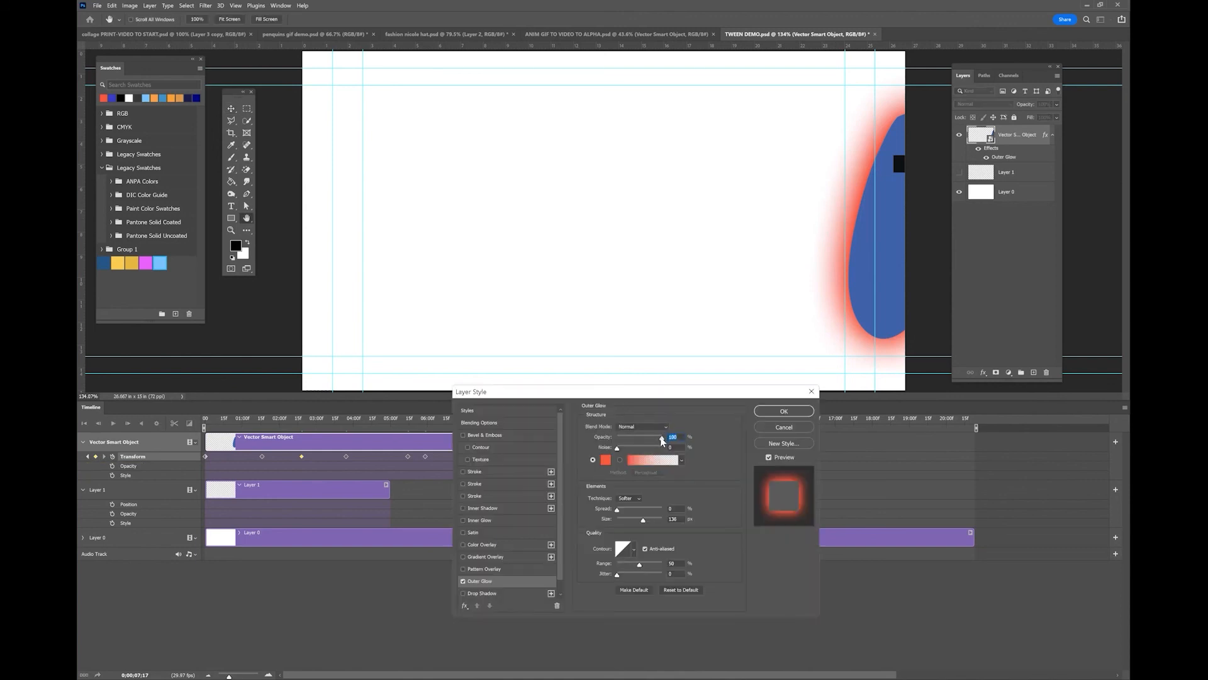
pyautogui.moveTo(662, 440); pyautogui.dragTo(617, 439)
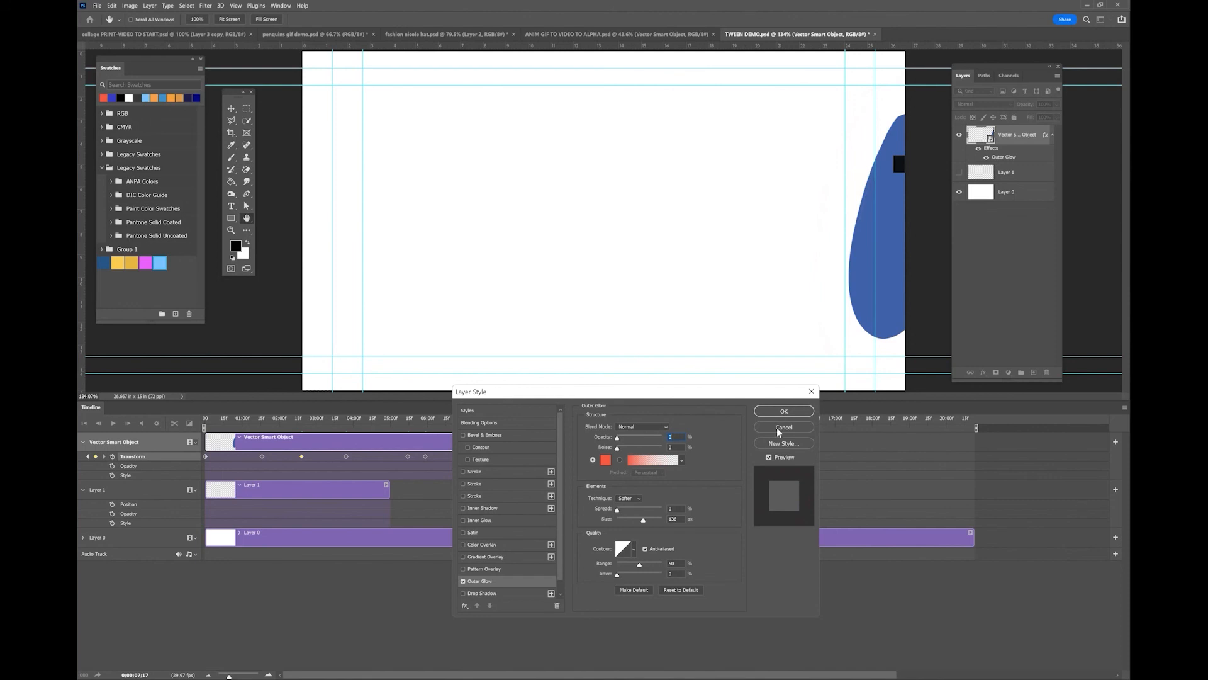
pyautogui.click(784, 412)
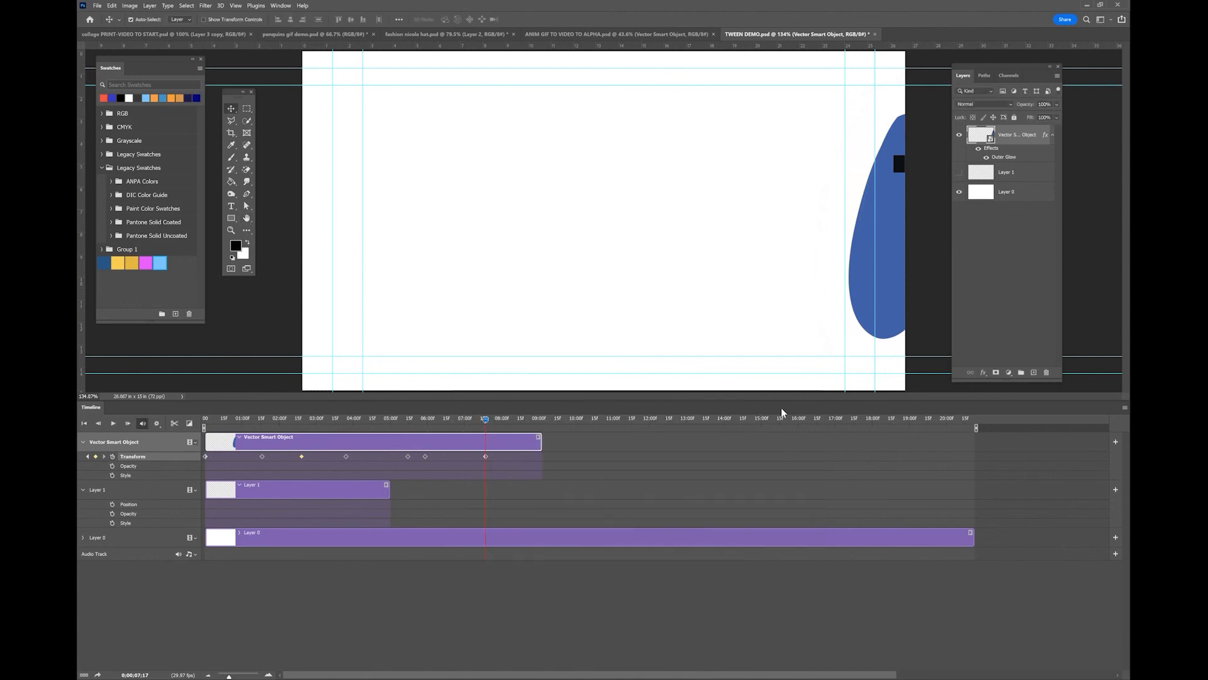
# Return to the controller's 01:16 Transform keyframe and enable Style keyframe animation there
pyautogui.click(88, 457)
pyautogui.click(89, 456)
pyautogui.click(88, 457)
pyautogui.click(89, 457)
pyautogui.click(89, 457)
pyautogui.click(89, 457)
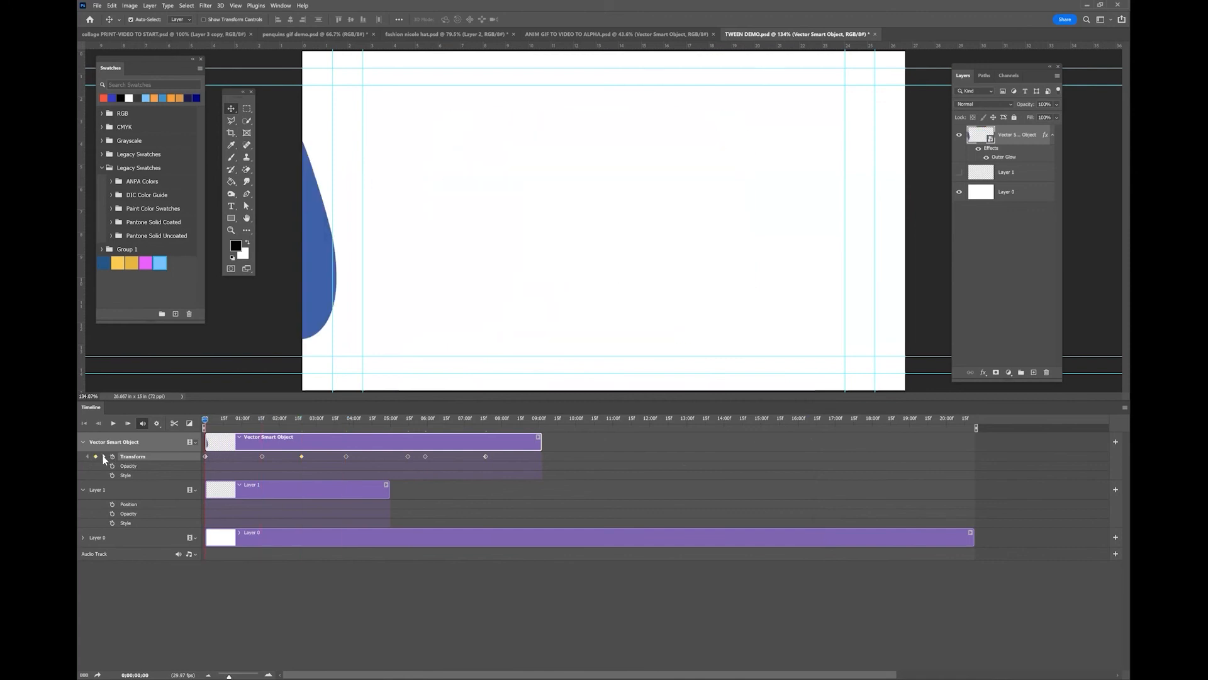
pyautogui.click(104, 457)
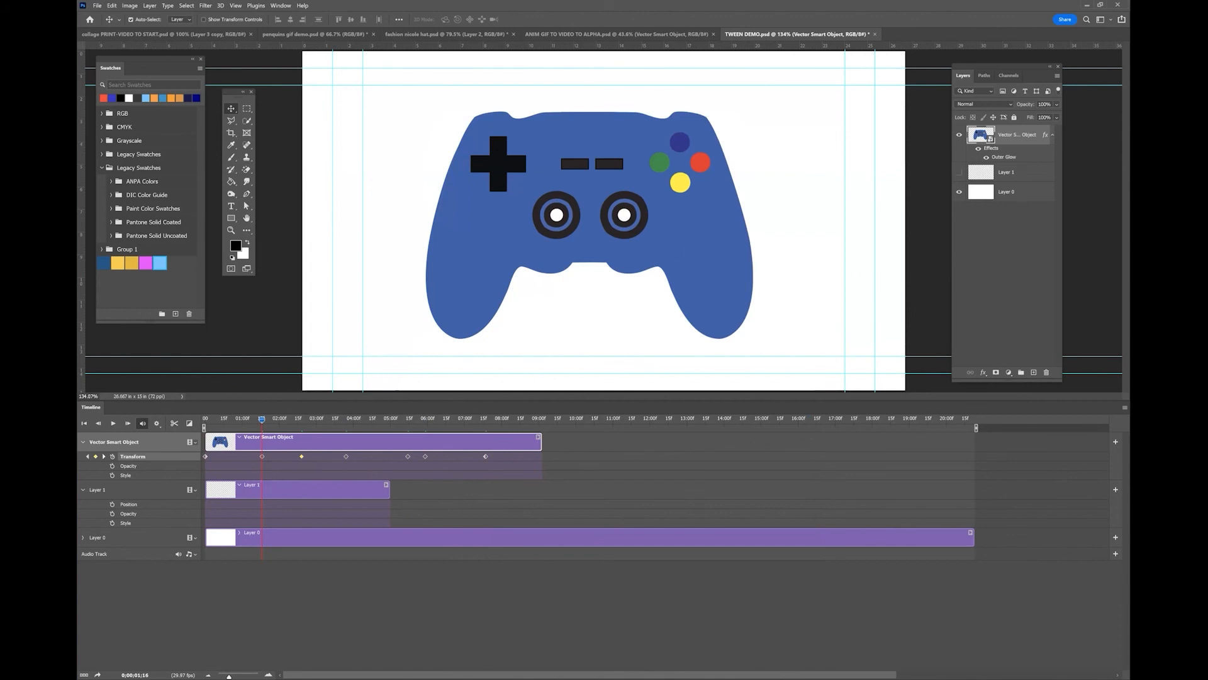
pyautogui.click(112, 475)
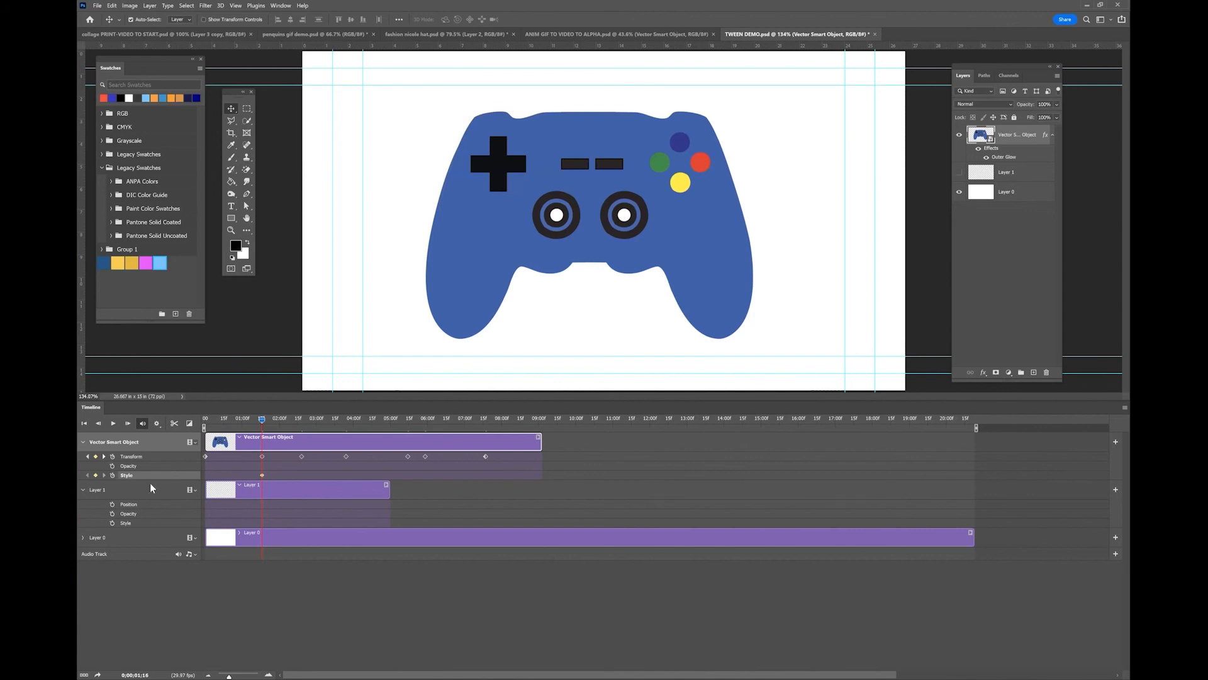
# Go to the 02:18 Transform keyframe and set the outer glow opacity to 100% to key the style
pyautogui.click(104, 456)
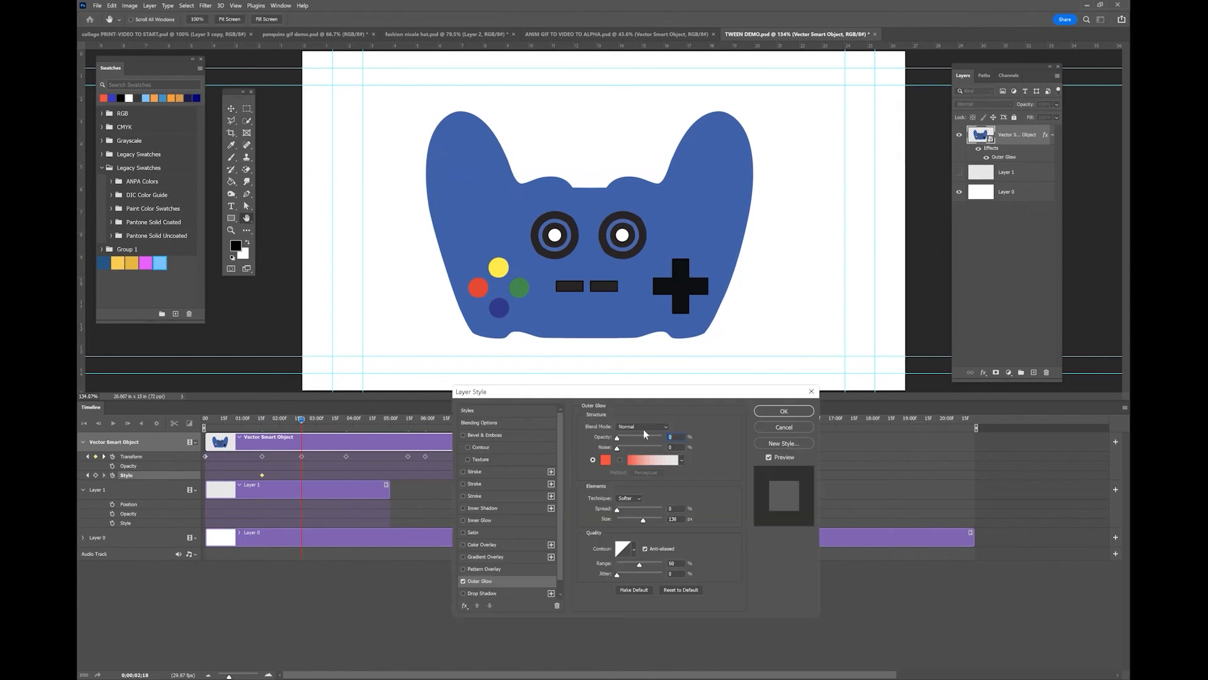
pyautogui.moveTo(616, 441); pyautogui.dragTo(684, 437)
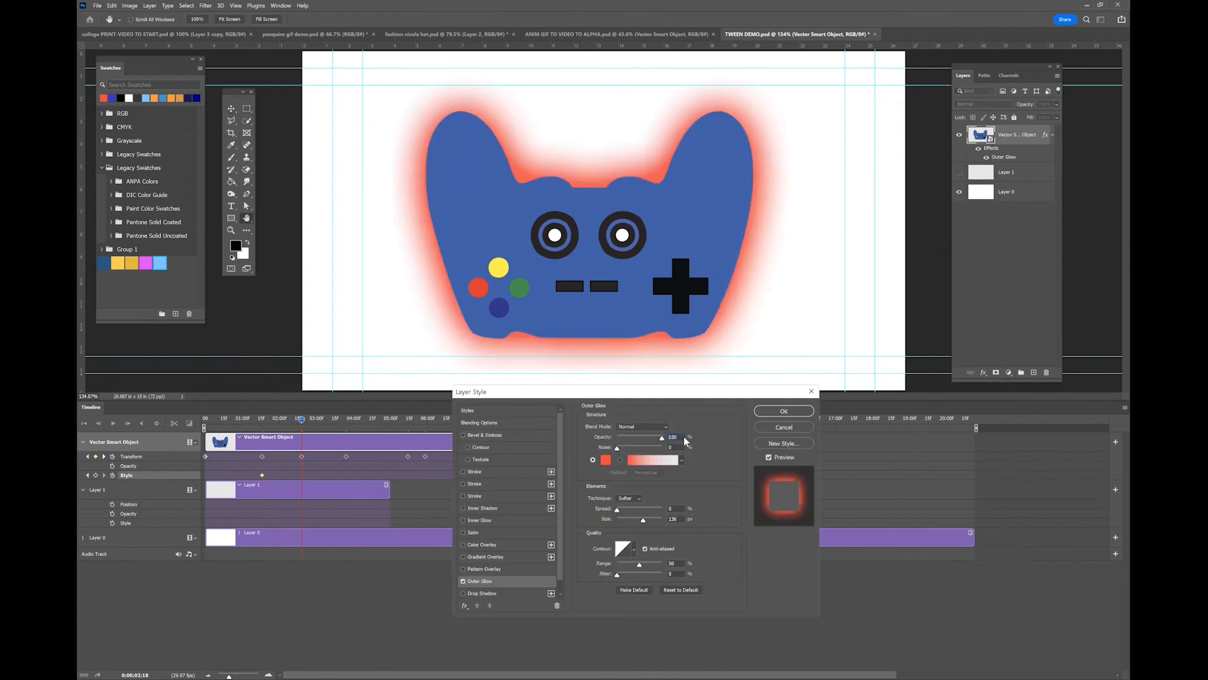
pyautogui.click(780, 411)
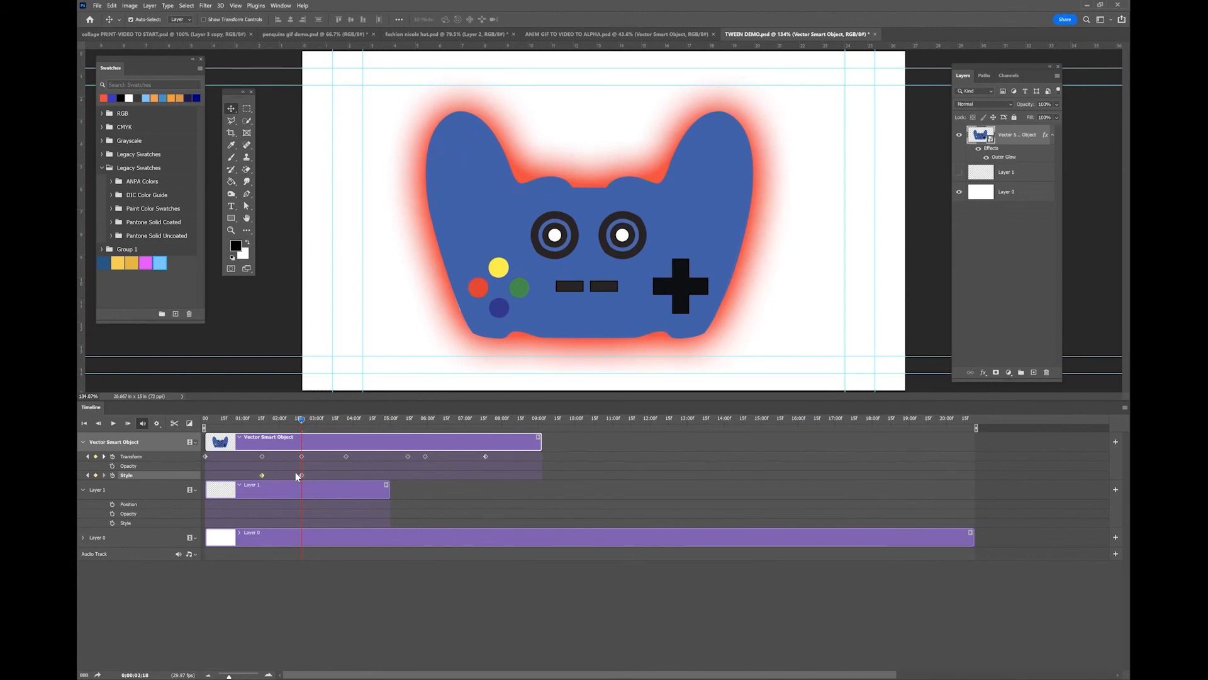
# Go to the last Transform keyframe at 07:17 and set the outer glow opacity to 0%
pyautogui.click(104, 457)
pyautogui.click(104, 456)
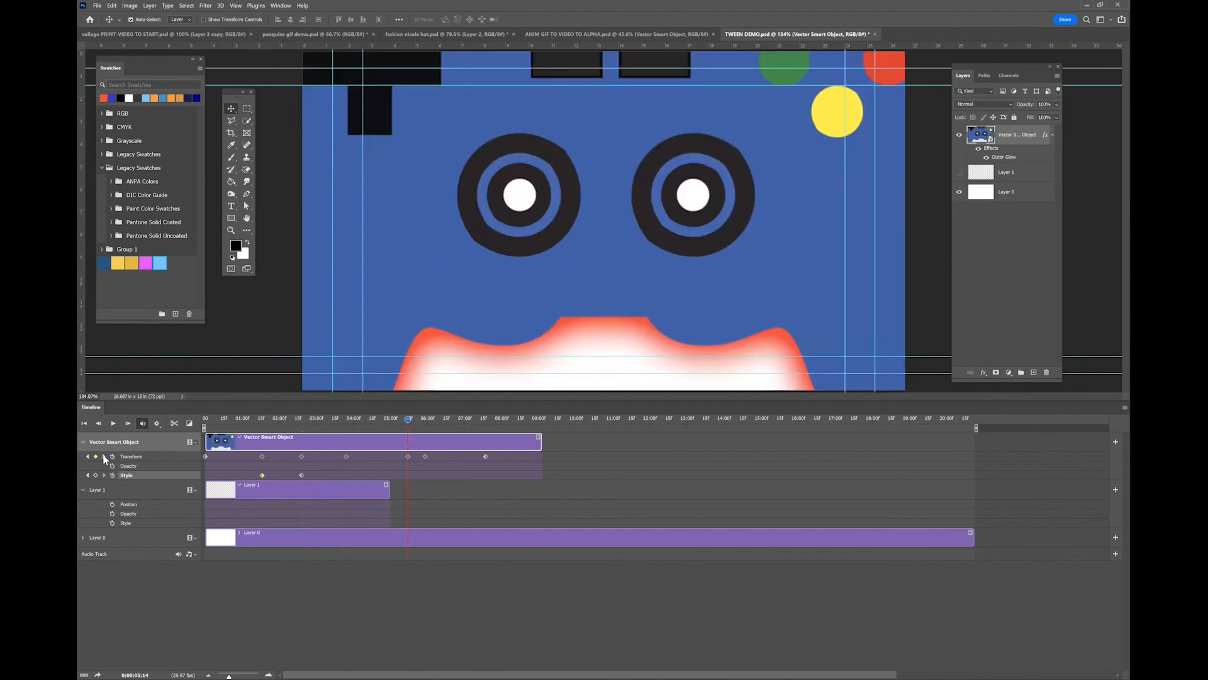
pyautogui.click(104, 456)
pyautogui.click(104, 456)
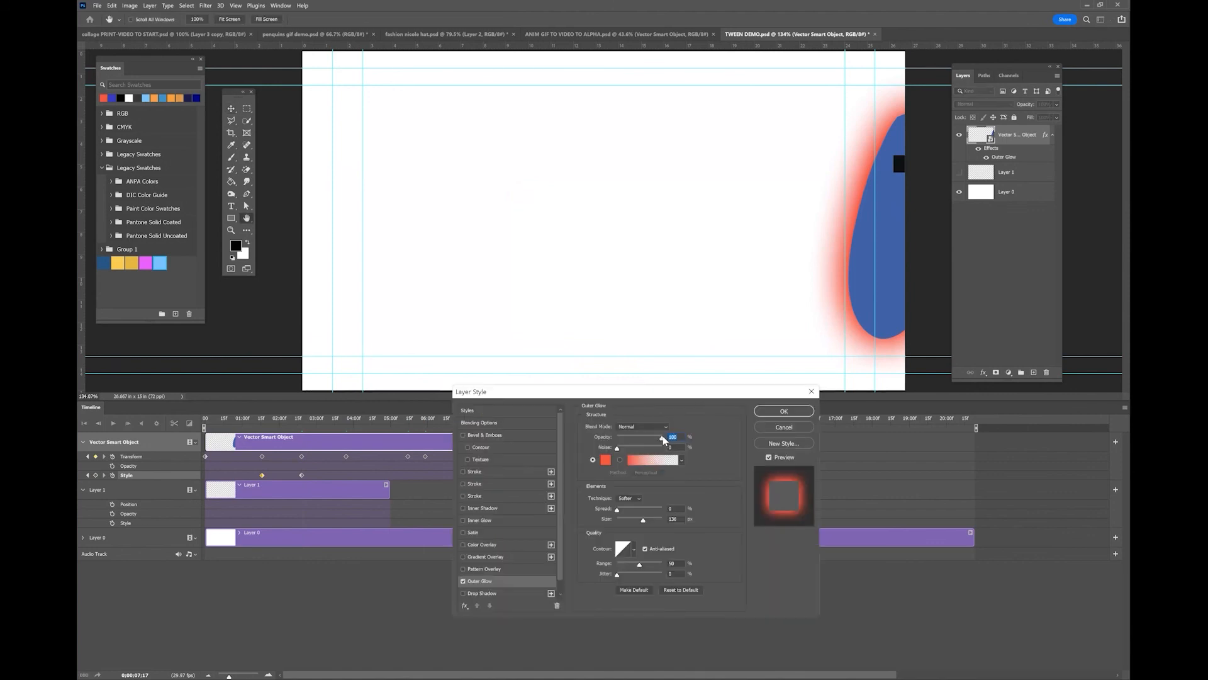
pyautogui.moveTo(662, 438); pyautogui.dragTo(600, 438)
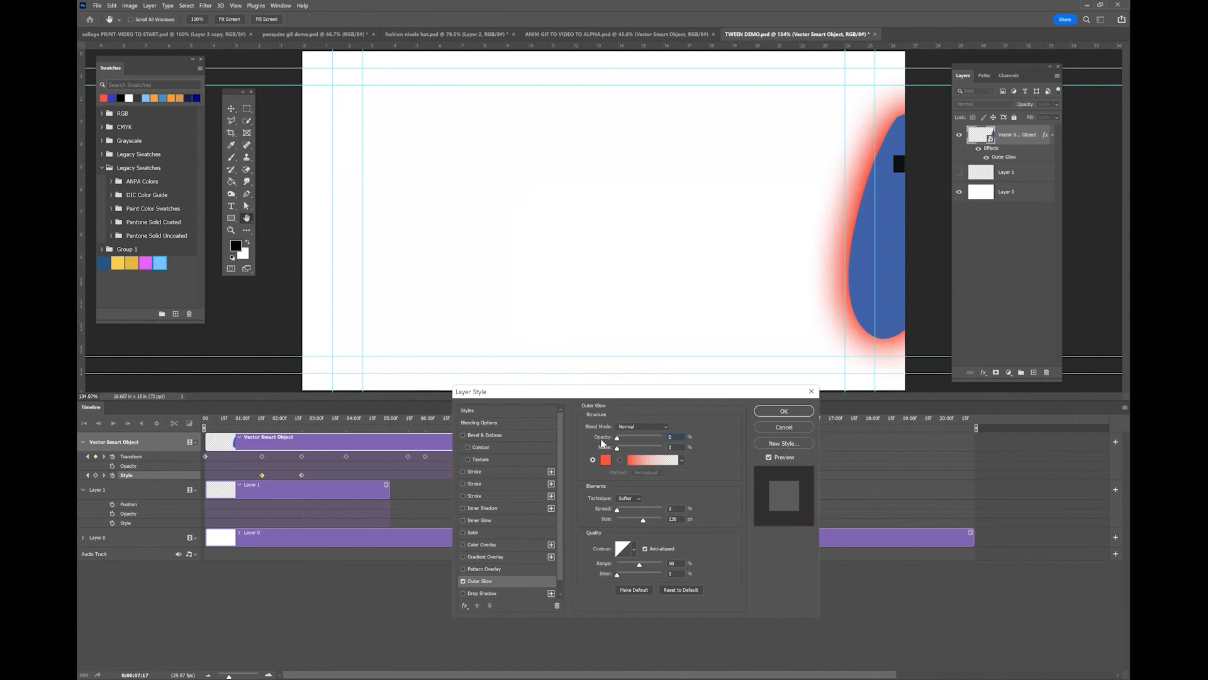
pyautogui.click(768, 410)
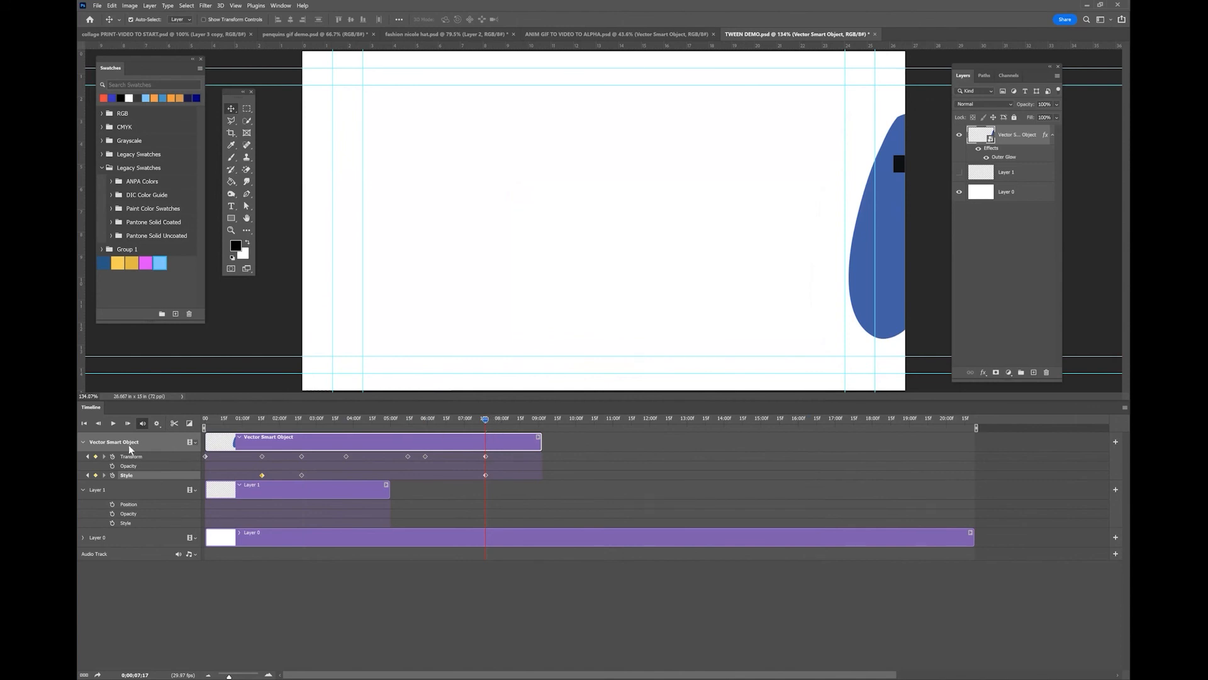
# Play the animation from the first frame to preview the fading glow, and stop it after the controller clip ends
pyautogui.click(85, 424)
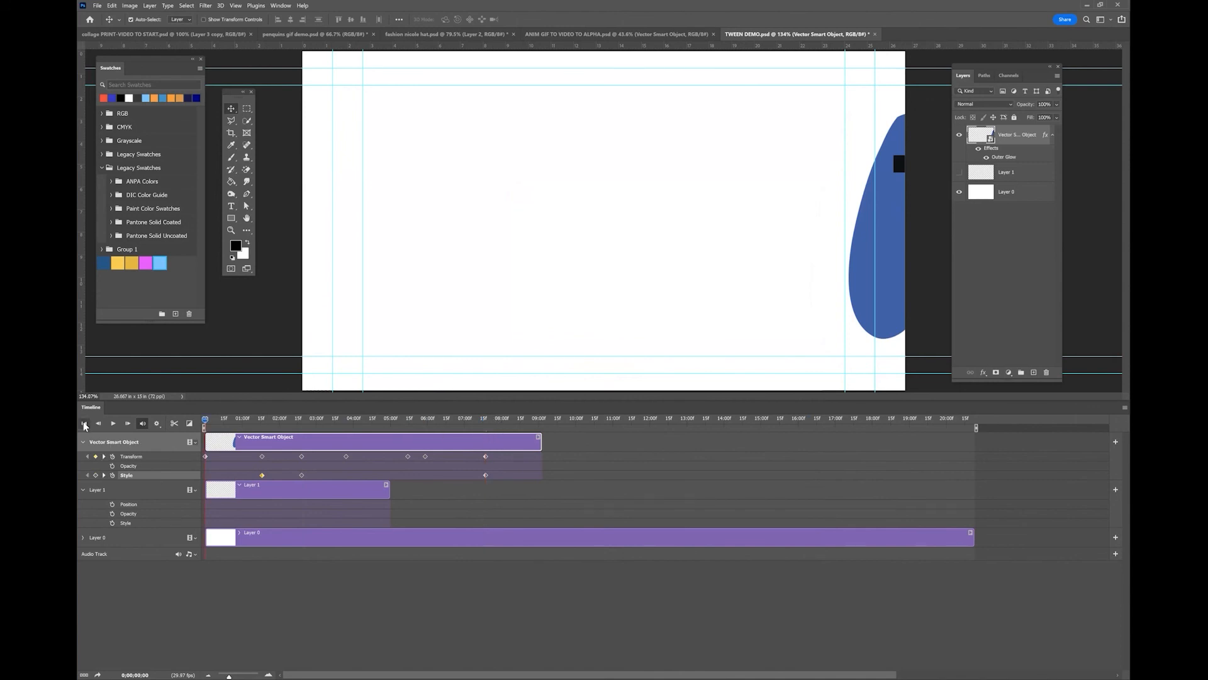
pyautogui.click(114, 425)
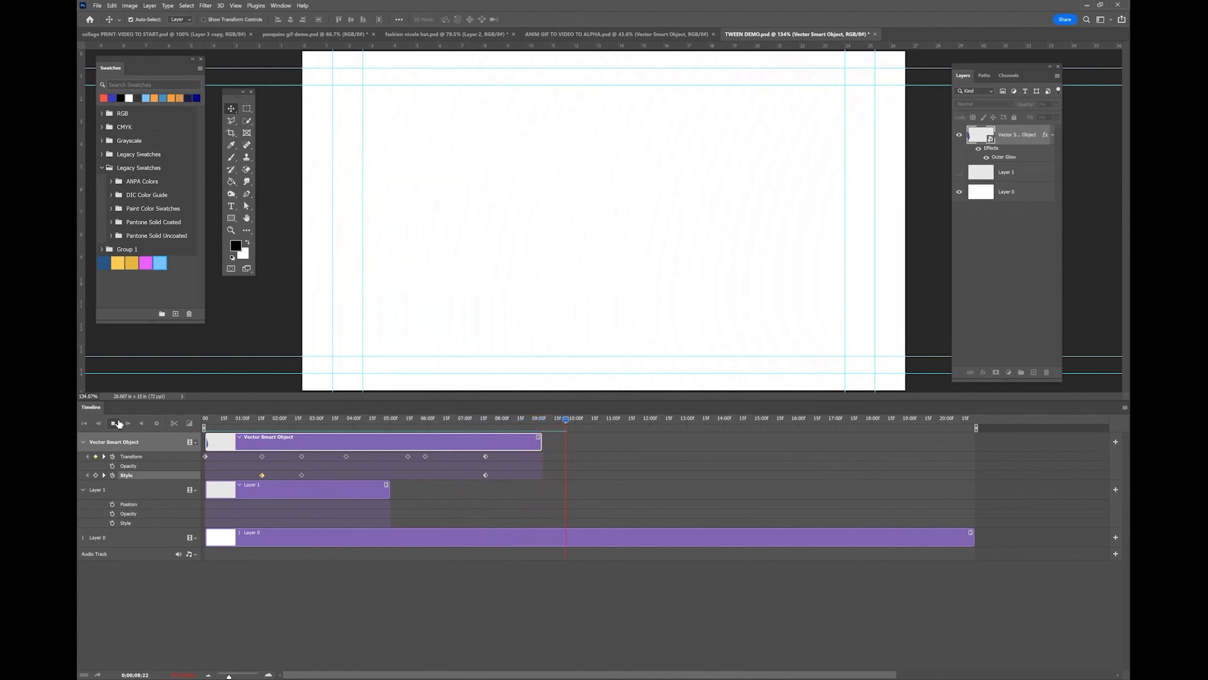
pyautogui.press('space')
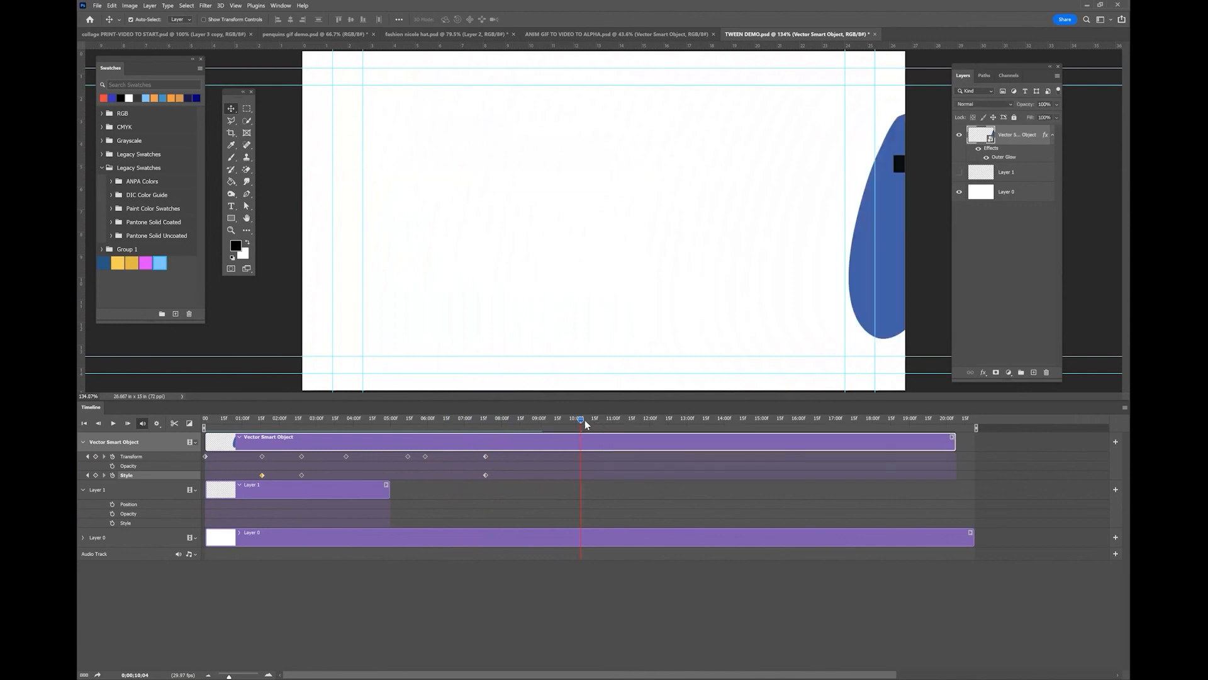
# Select the controller's last Transform and Style keyframes together and move both to about 19:15
pyautogui.moveTo(583, 419); pyautogui.dragTo(452, 447)
pyautogui.click(485, 456)
pyautogui.keyDown('shift'); pyautogui.click(485, 475); pyautogui.keyUp('shift')
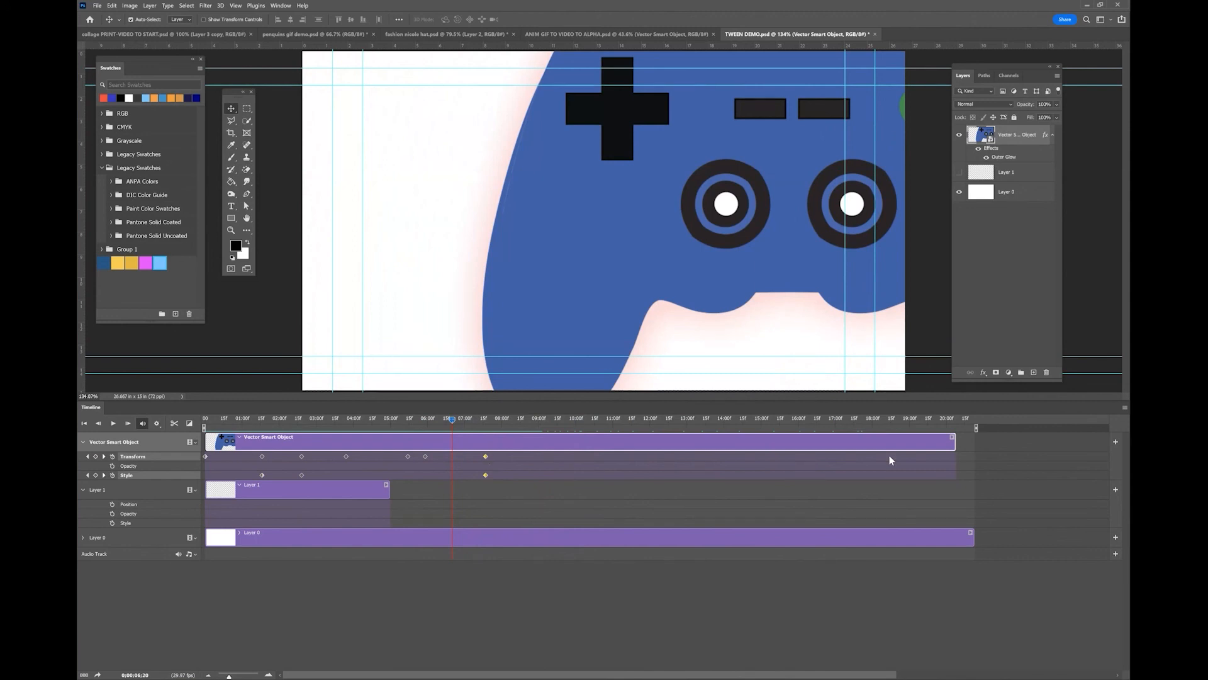
pyautogui.moveTo(486, 456); pyautogui.dragTo(923, 456)
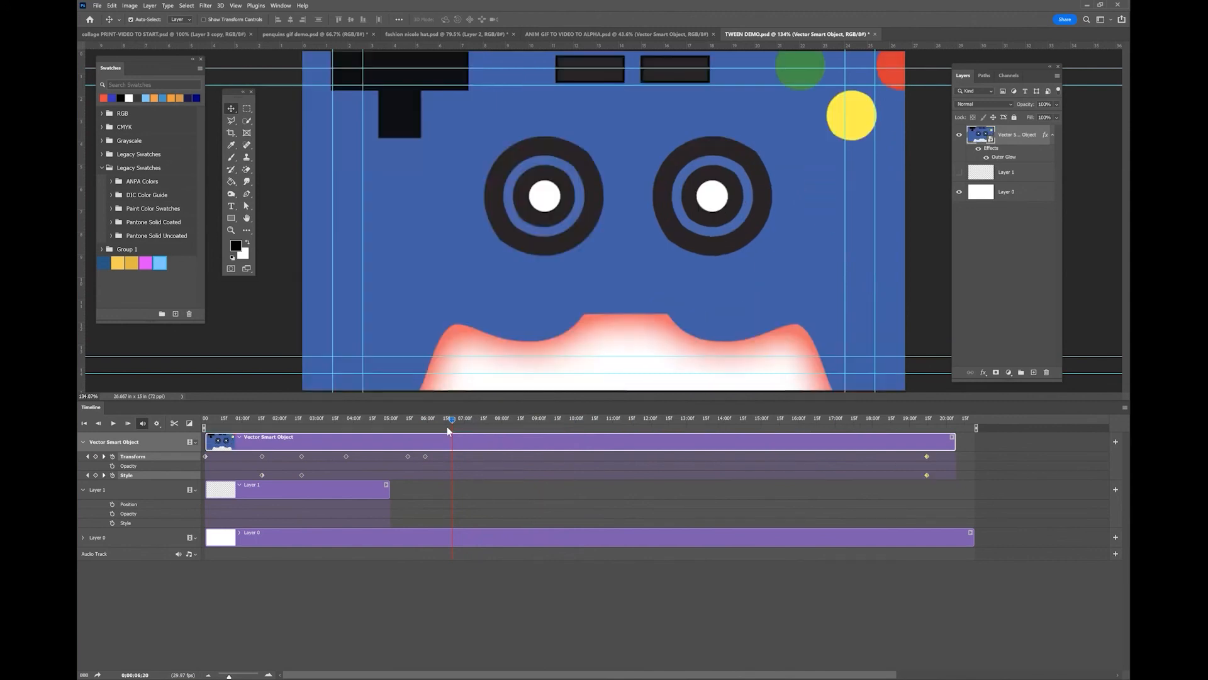
# Scrub back to the start of the timeline and briefly play the retimed animation
pyautogui.moveTo(451, 421); pyautogui.dragTo(176, 436)
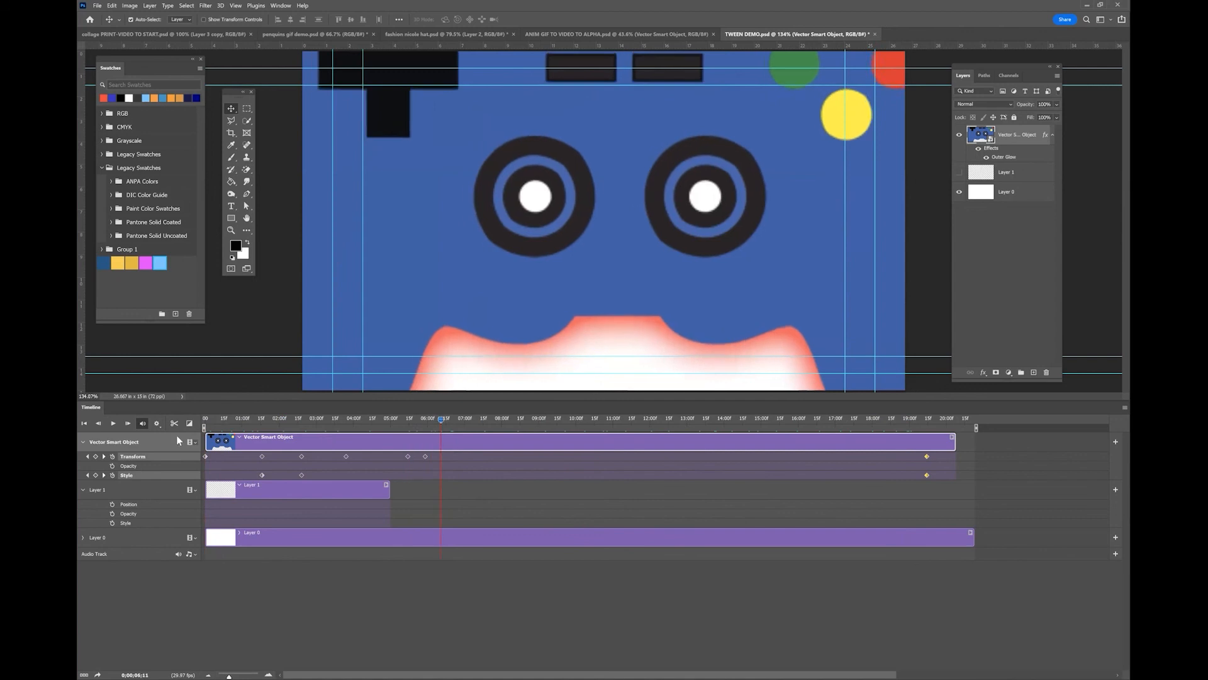
pyautogui.press('space')
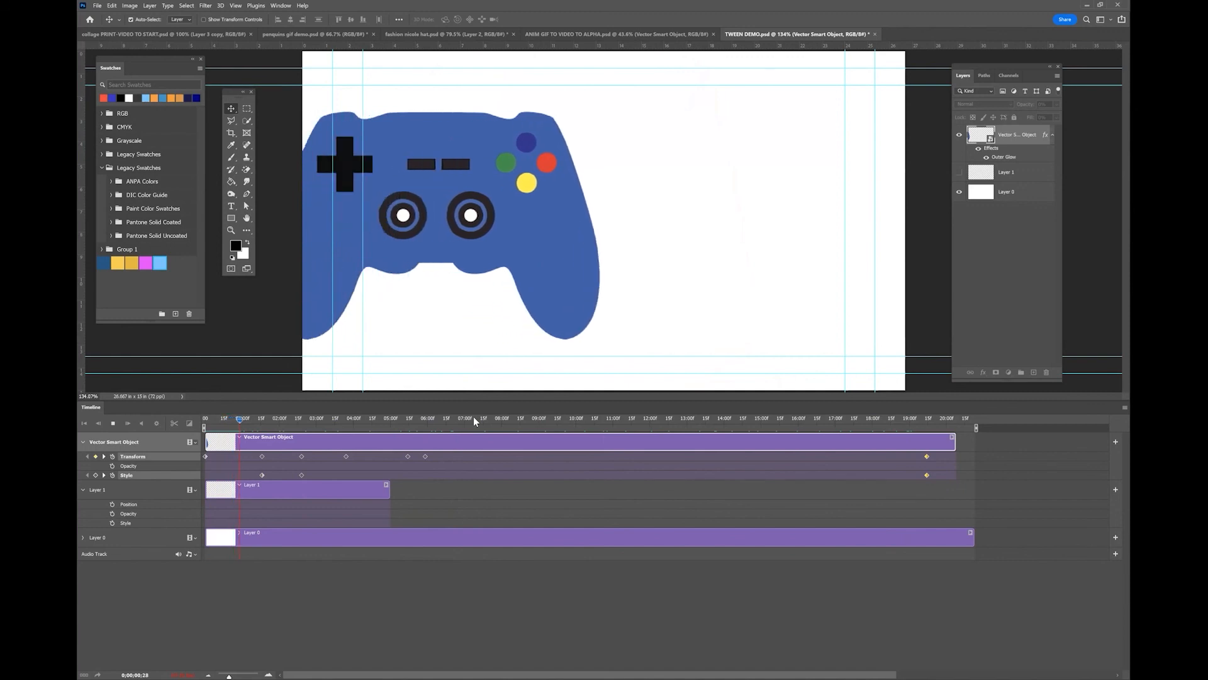
pyautogui.press('space')
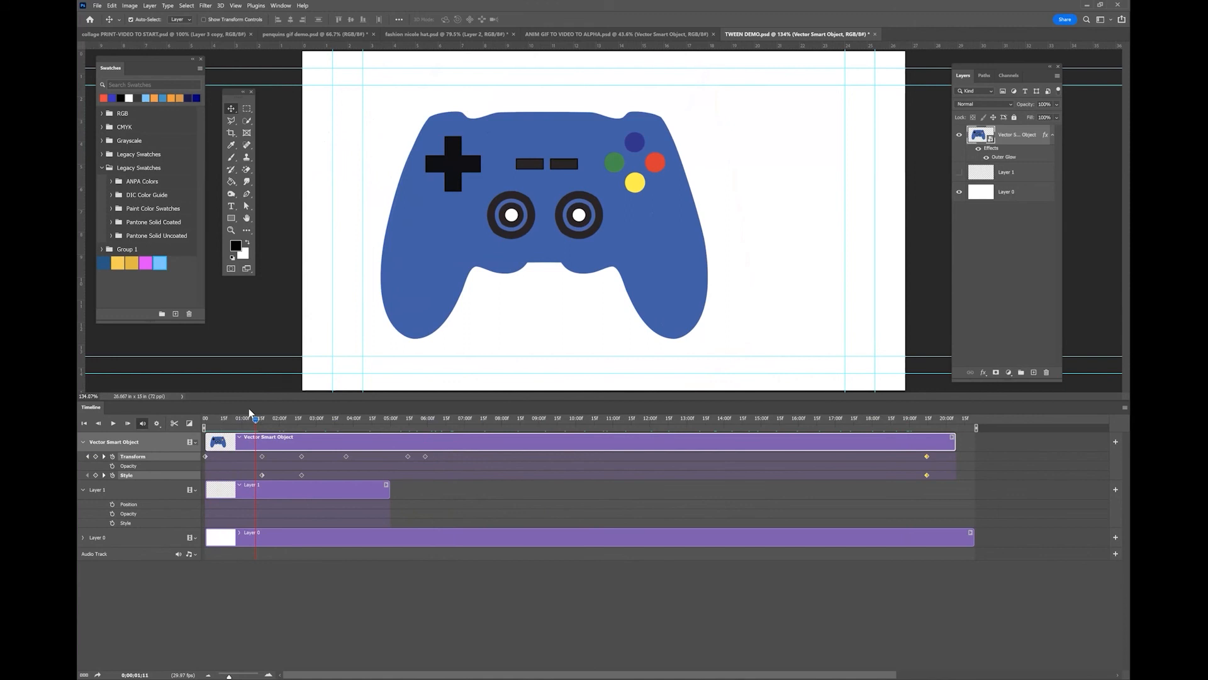